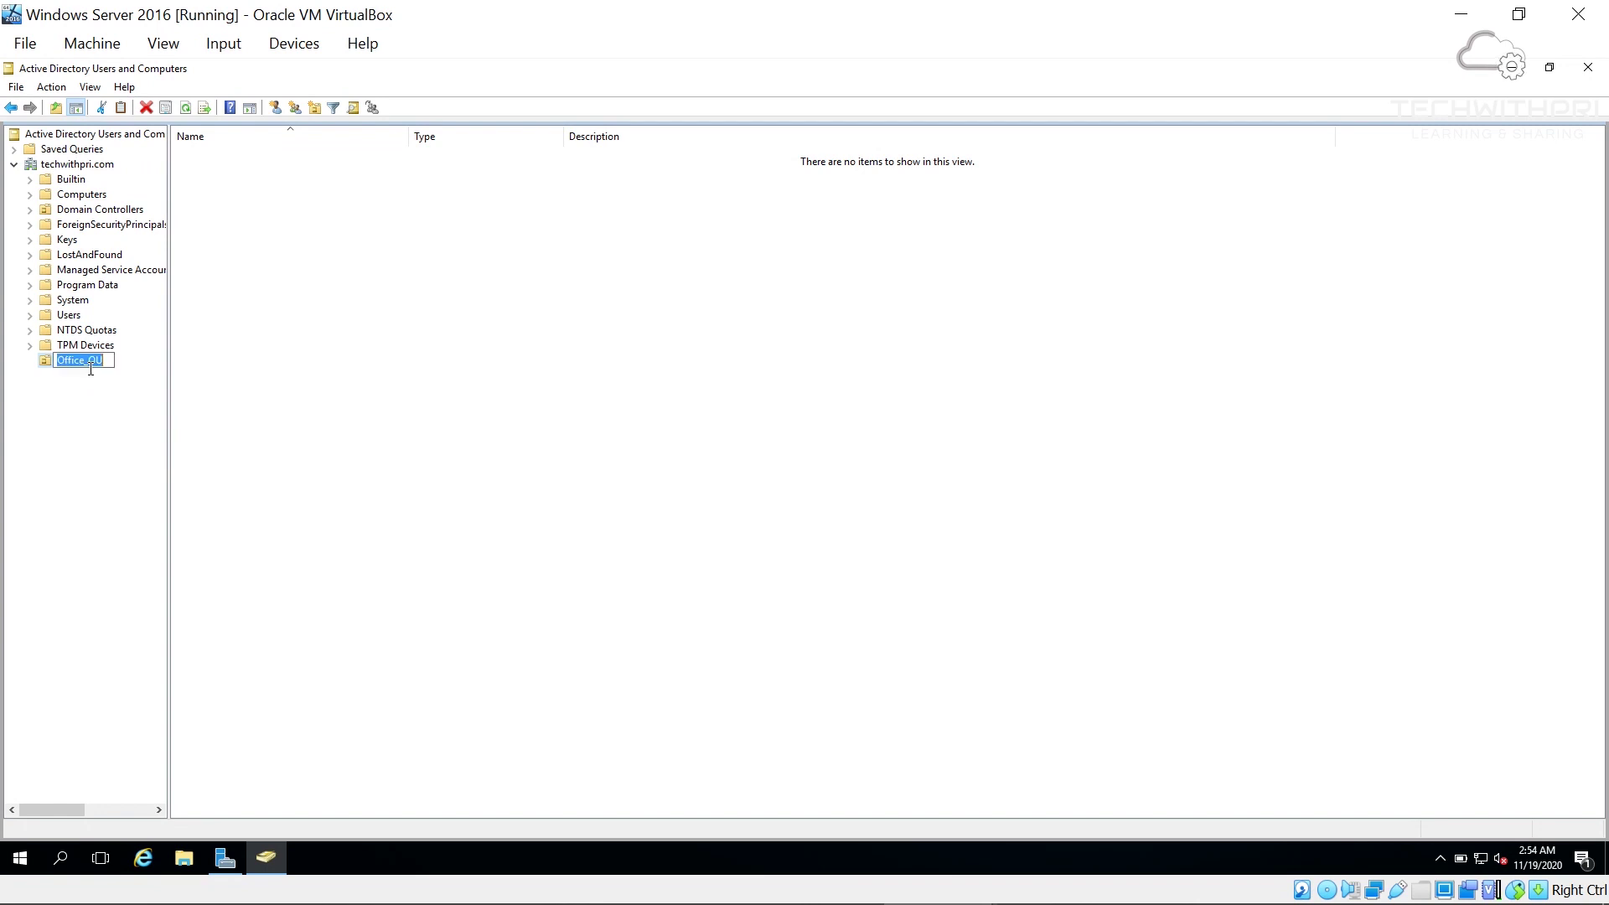
# Step: Finish naming the new organizational unit Office_OU under techwithpri.com
pyautogui.press('Return')
# Step: Select the four user accounts in the Users container and move them into Office_OU
pyautogui.click(67, 315)
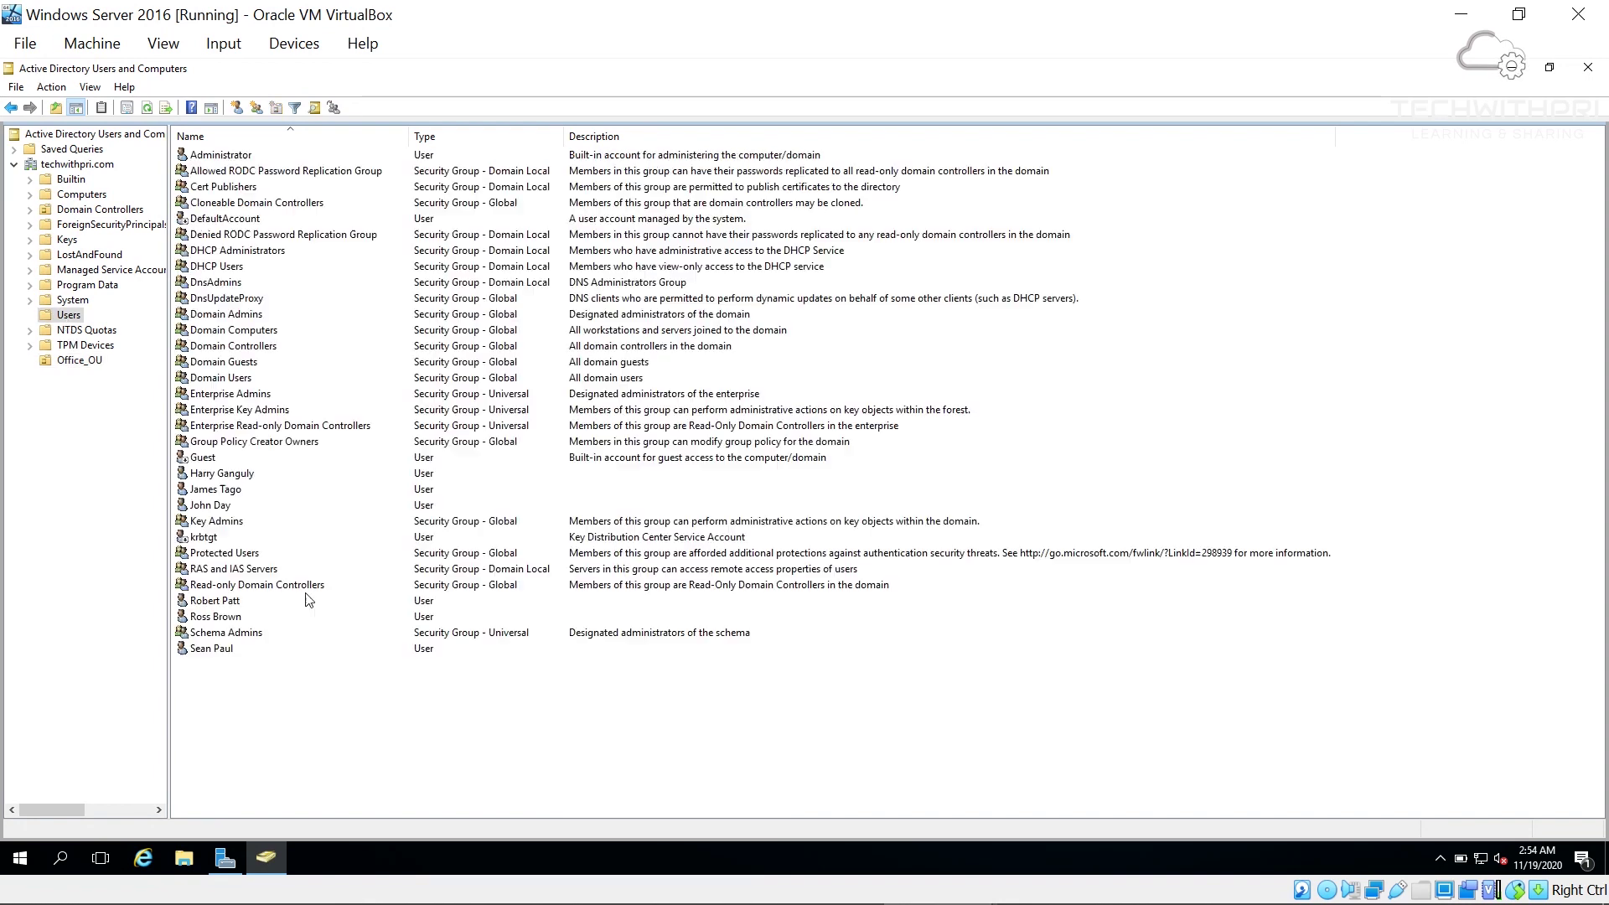
pyautogui.click(233, 659)
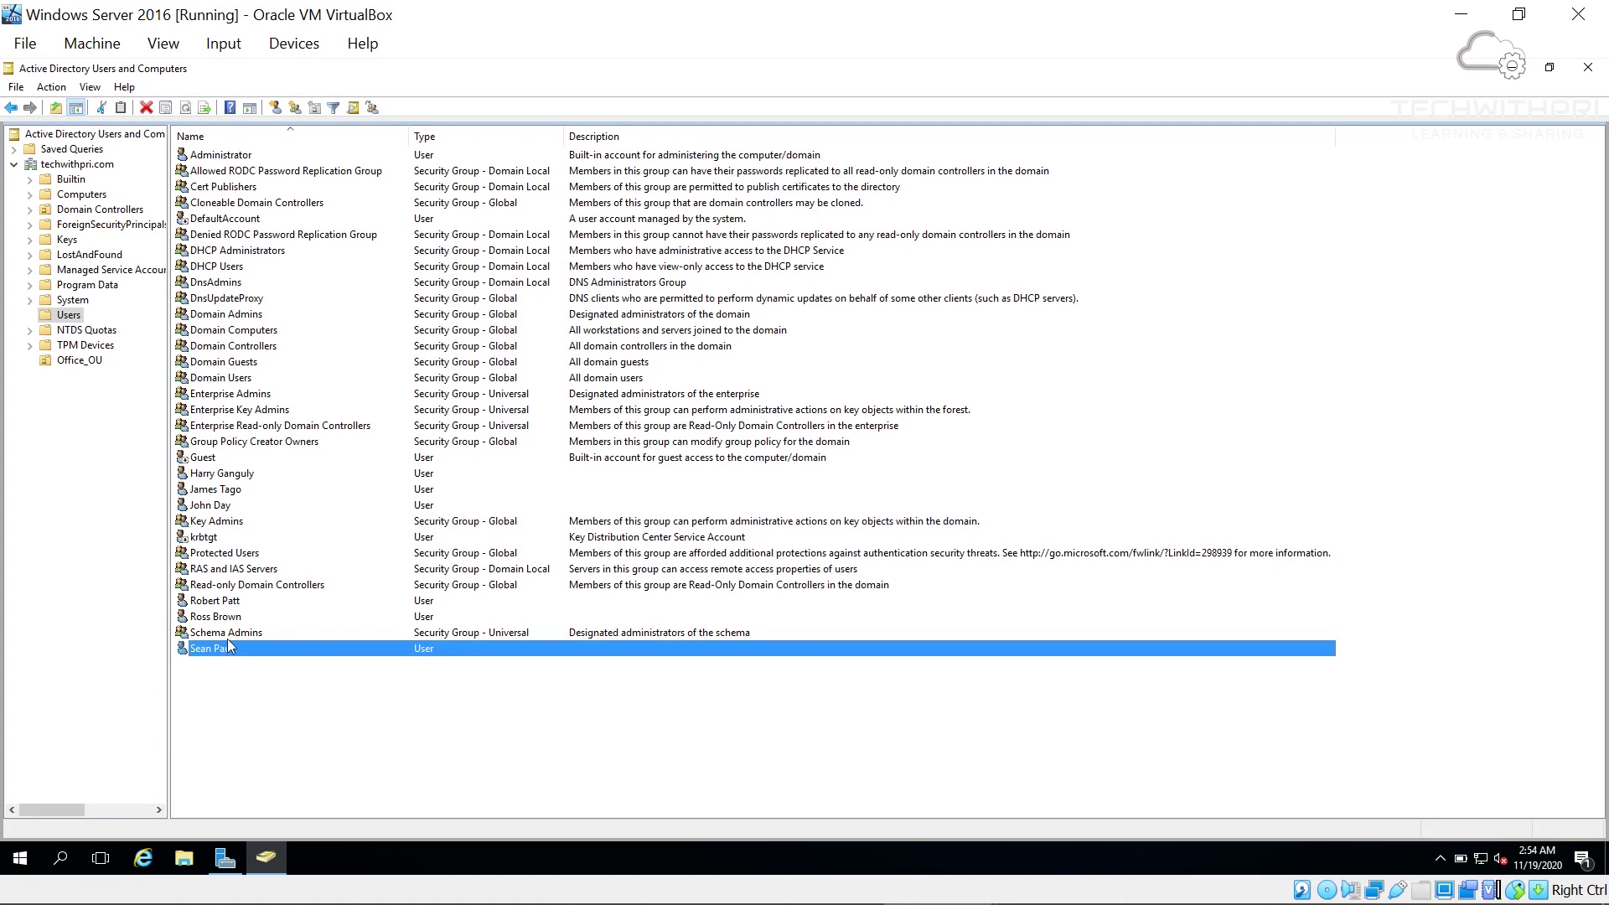
pyautogui.keyDown('ctrl'); pyautogui.click(229, 623); pyautogui.keyUp('ctrl')
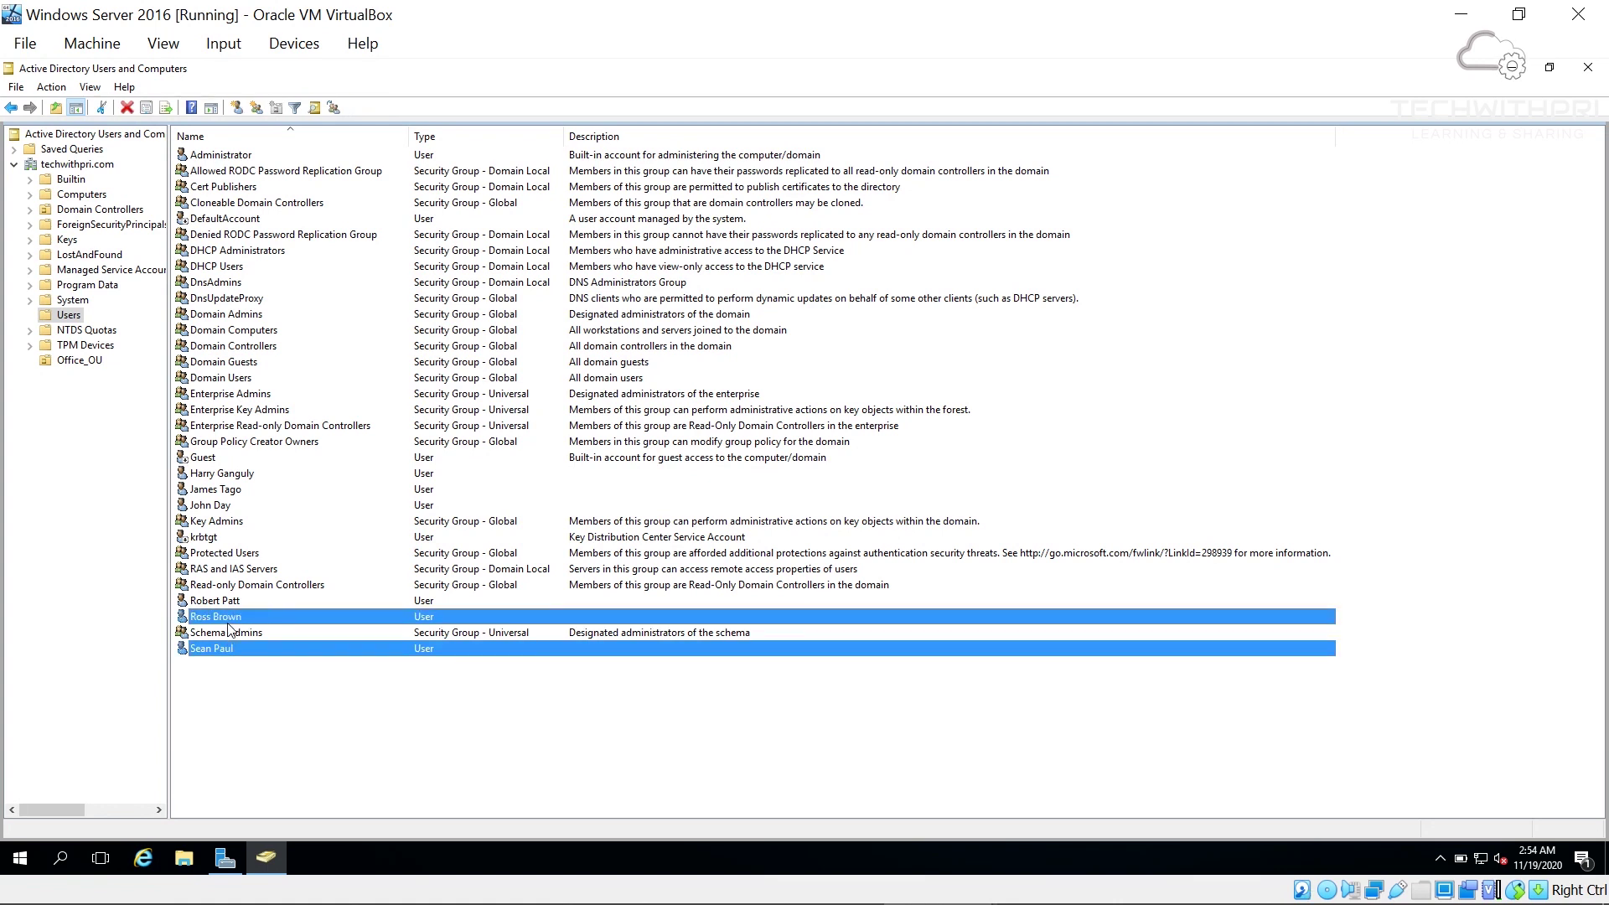
pyautogui.keyDown('ctrl'); pyautogui.click(231, 618); pyautogui.keyUp('ctrl')
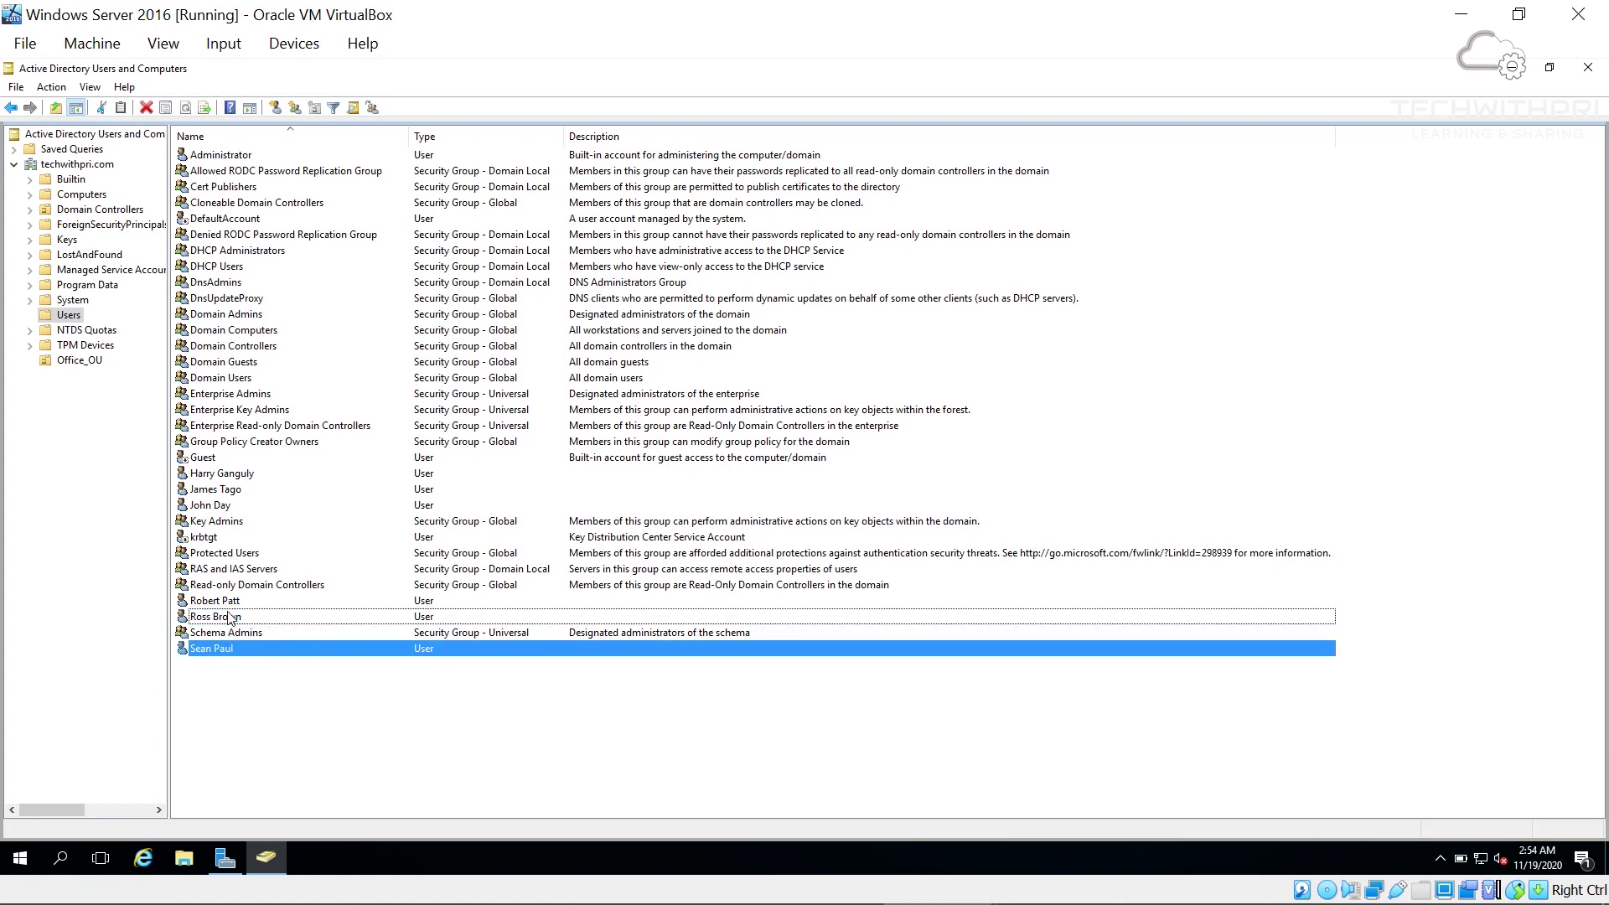
pyautogui.keyDown('ctrl'); pyautogui.click(231, 619); pyautogui.keyUp('ctrl')
pyautogui.keyDown('ctrl'); pyautogui.click(229, 603); pyautogui.keyUp('ctrl')
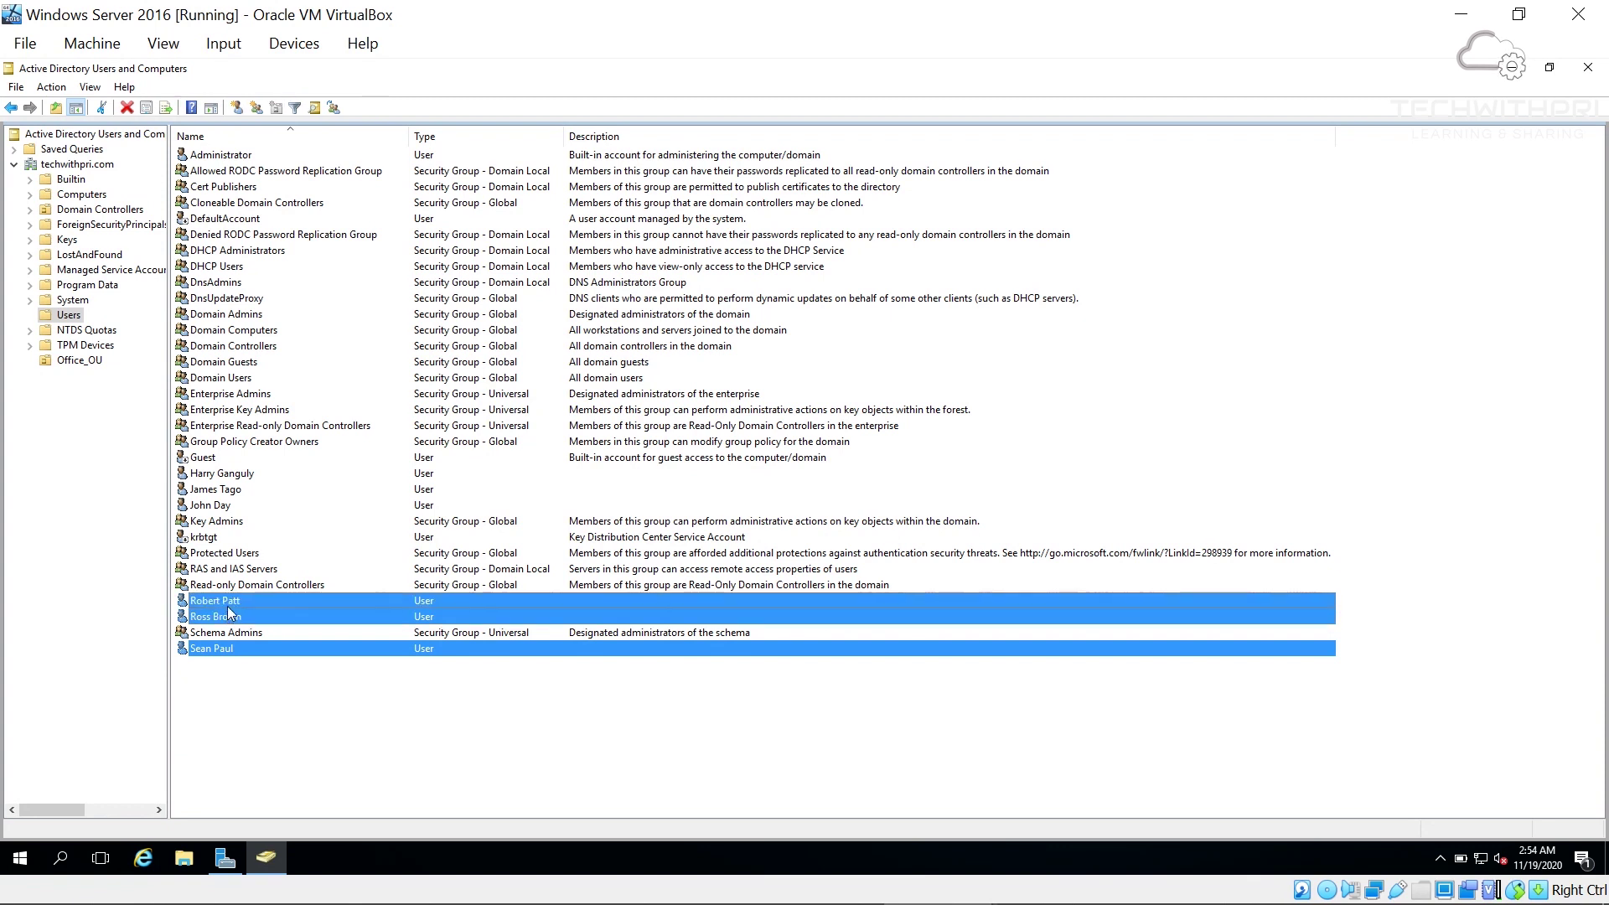
pyautogui.keyDown('ctrl'); pyautogui.click(228, 476); pyautogui.keyUp('ctrl')
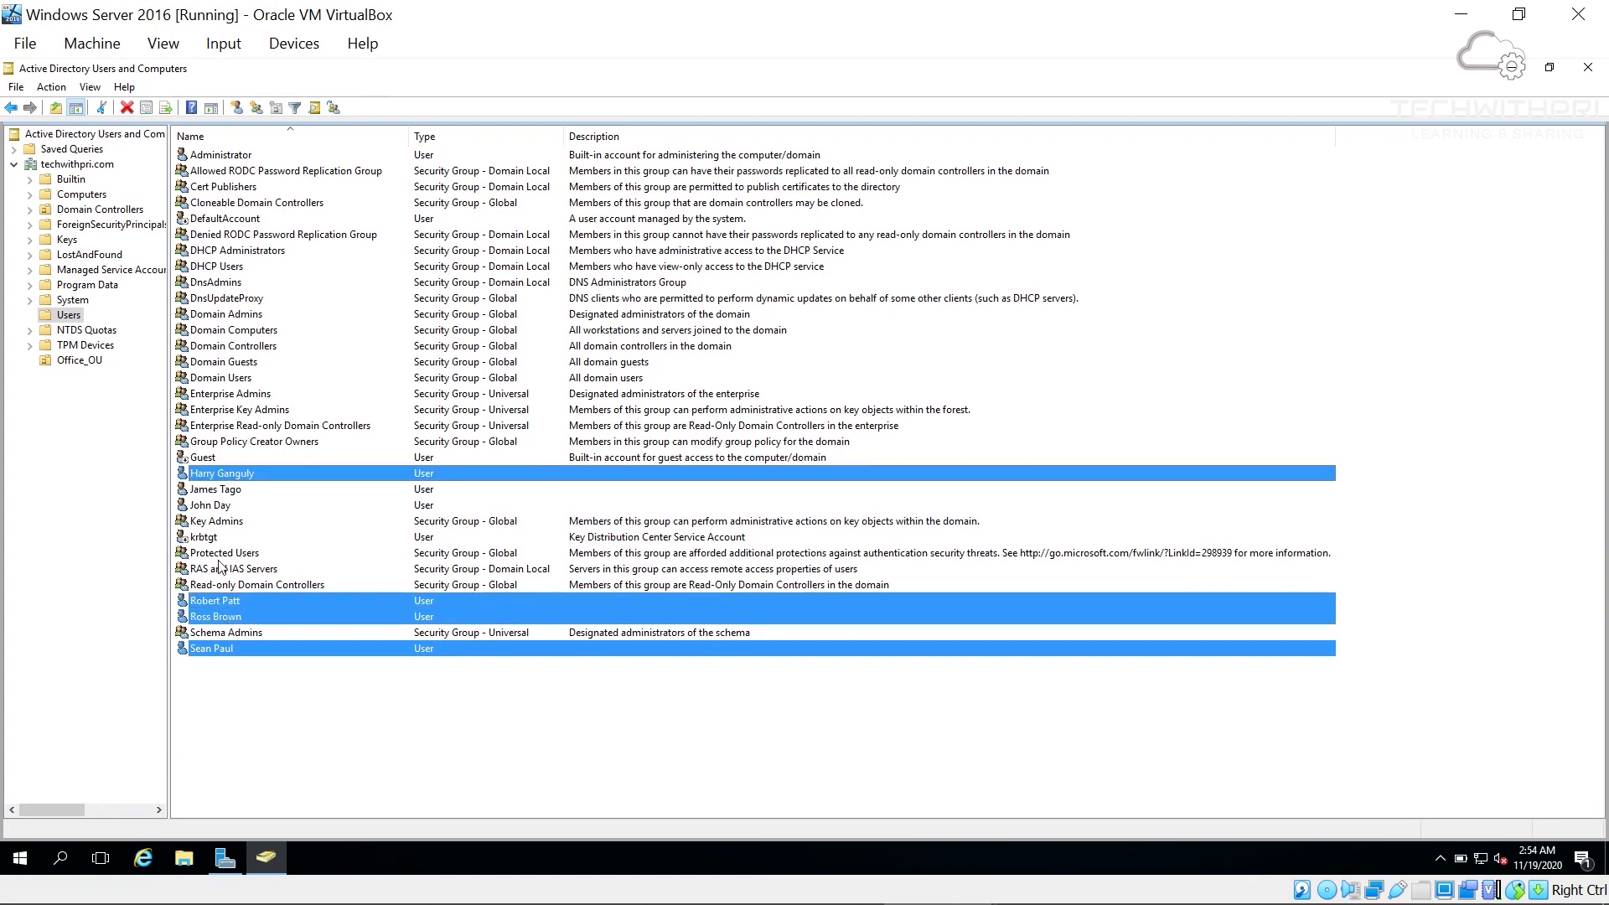
pyautogui.rightClick(230, 619)
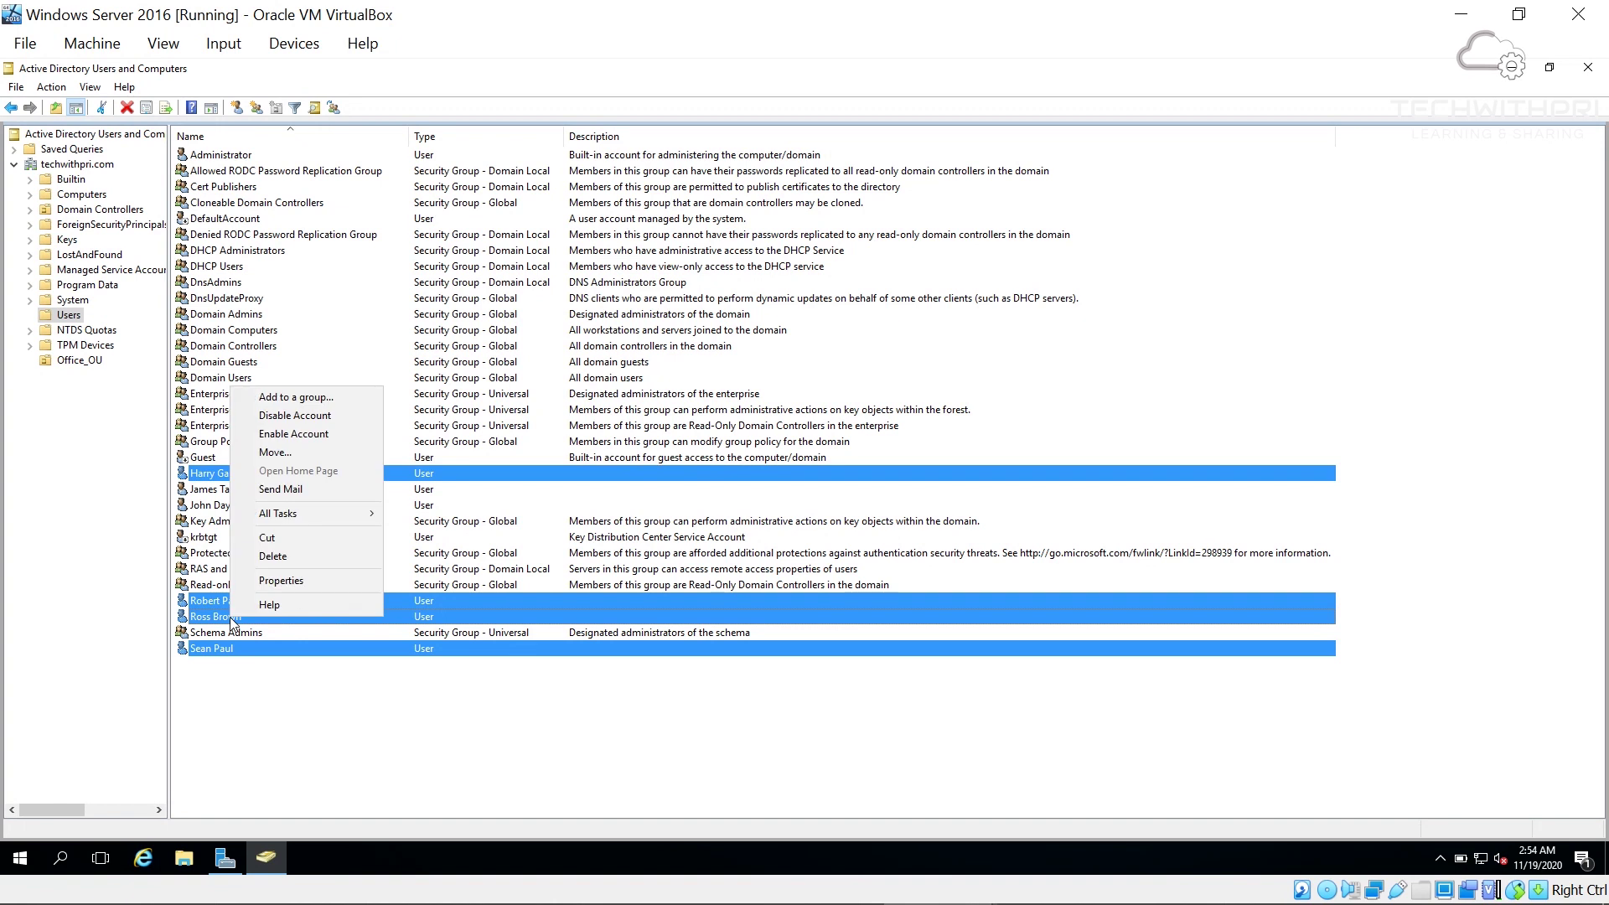
pyautogui.click(365, 451)
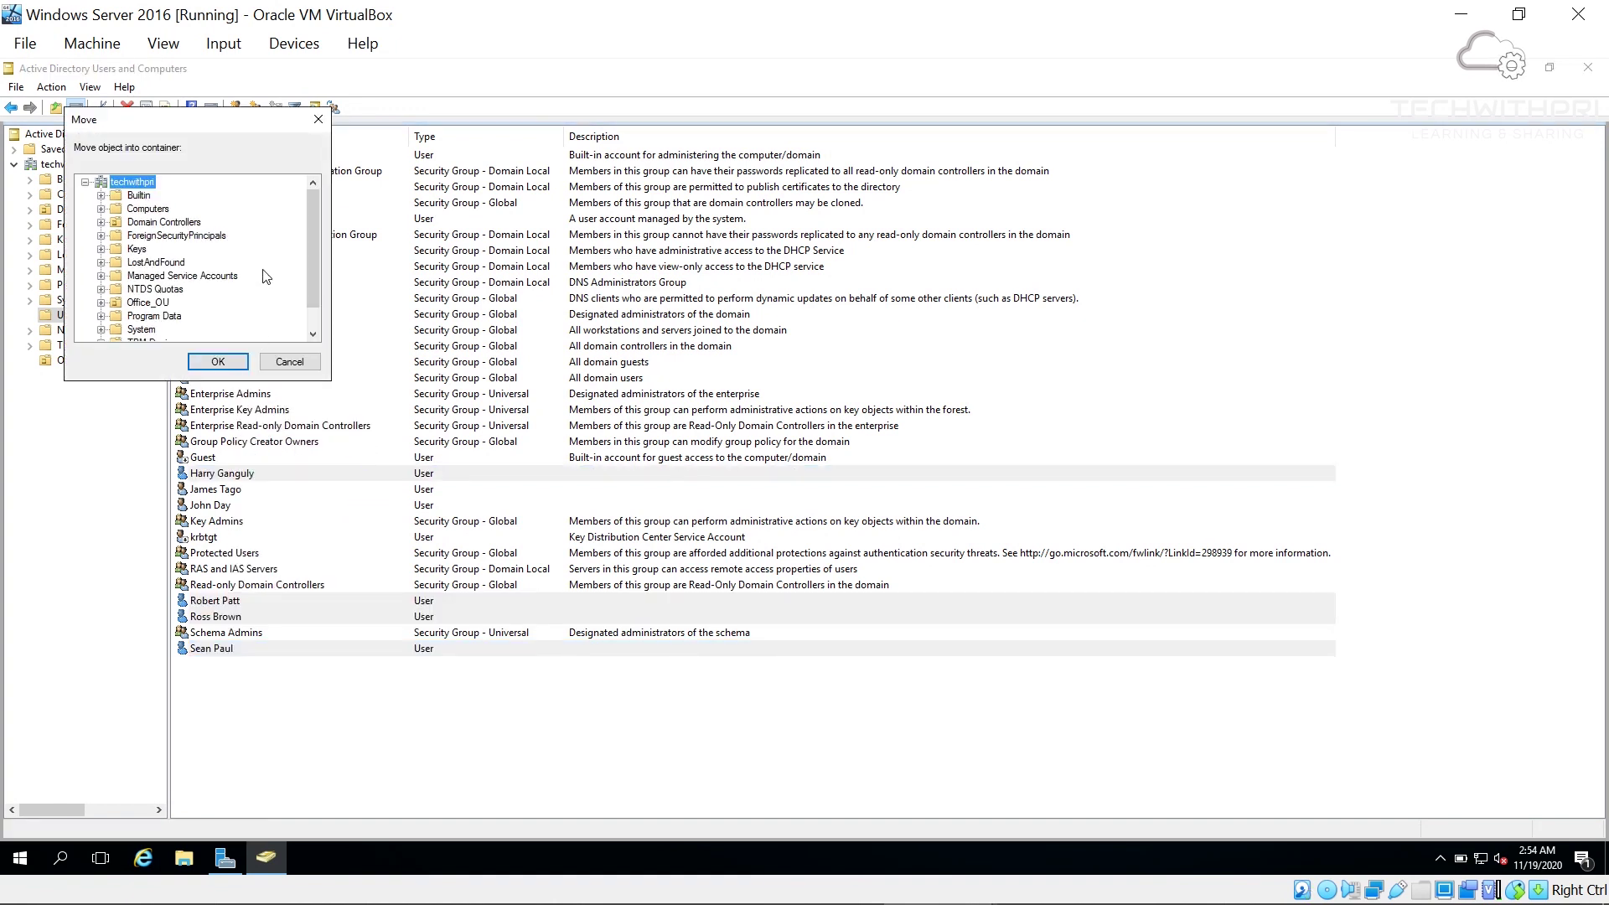
pyautogui.click(160, 304)
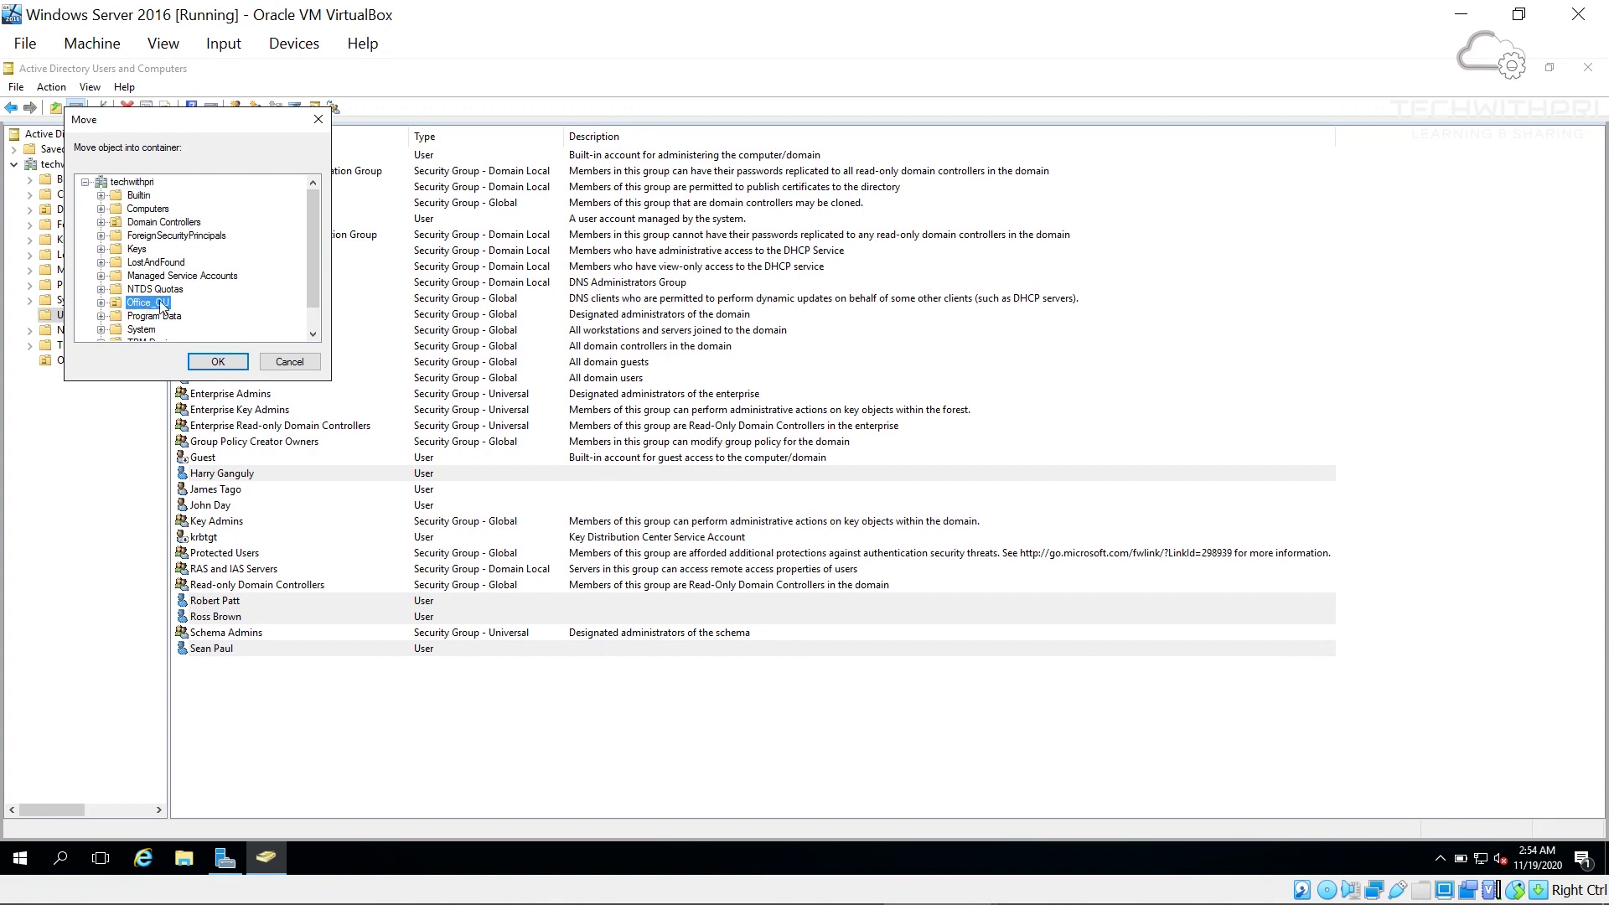
pyautogui.click(211, 362)
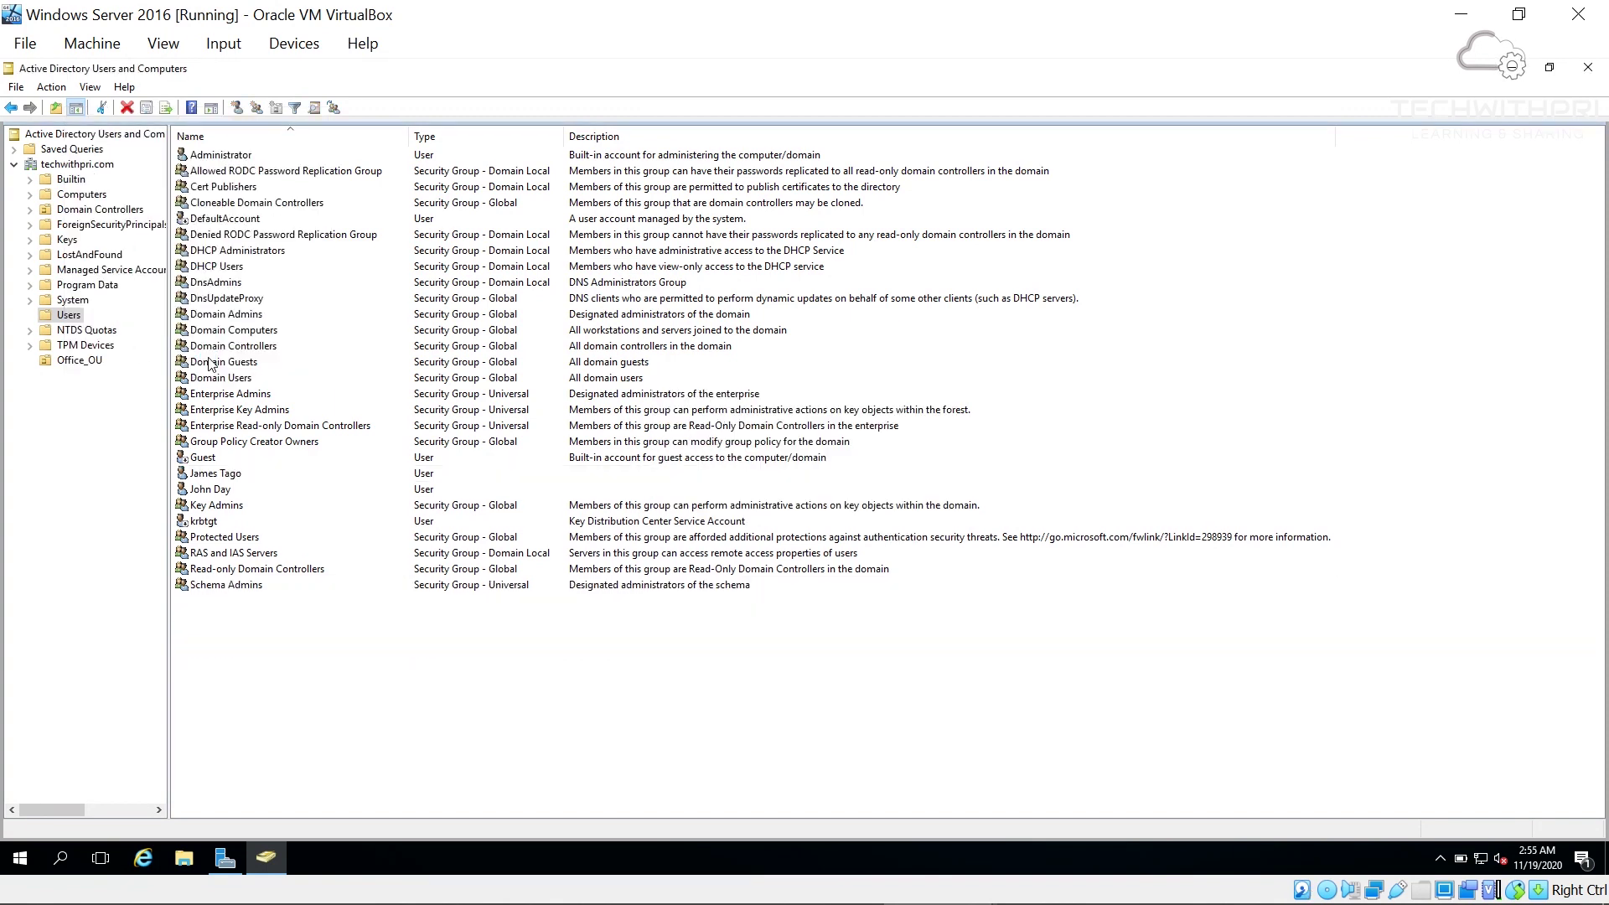
# Step: Check Office_OU holds the four users, then try deleting it and dismiss the refusal error
pyautogui.click(81, 365)
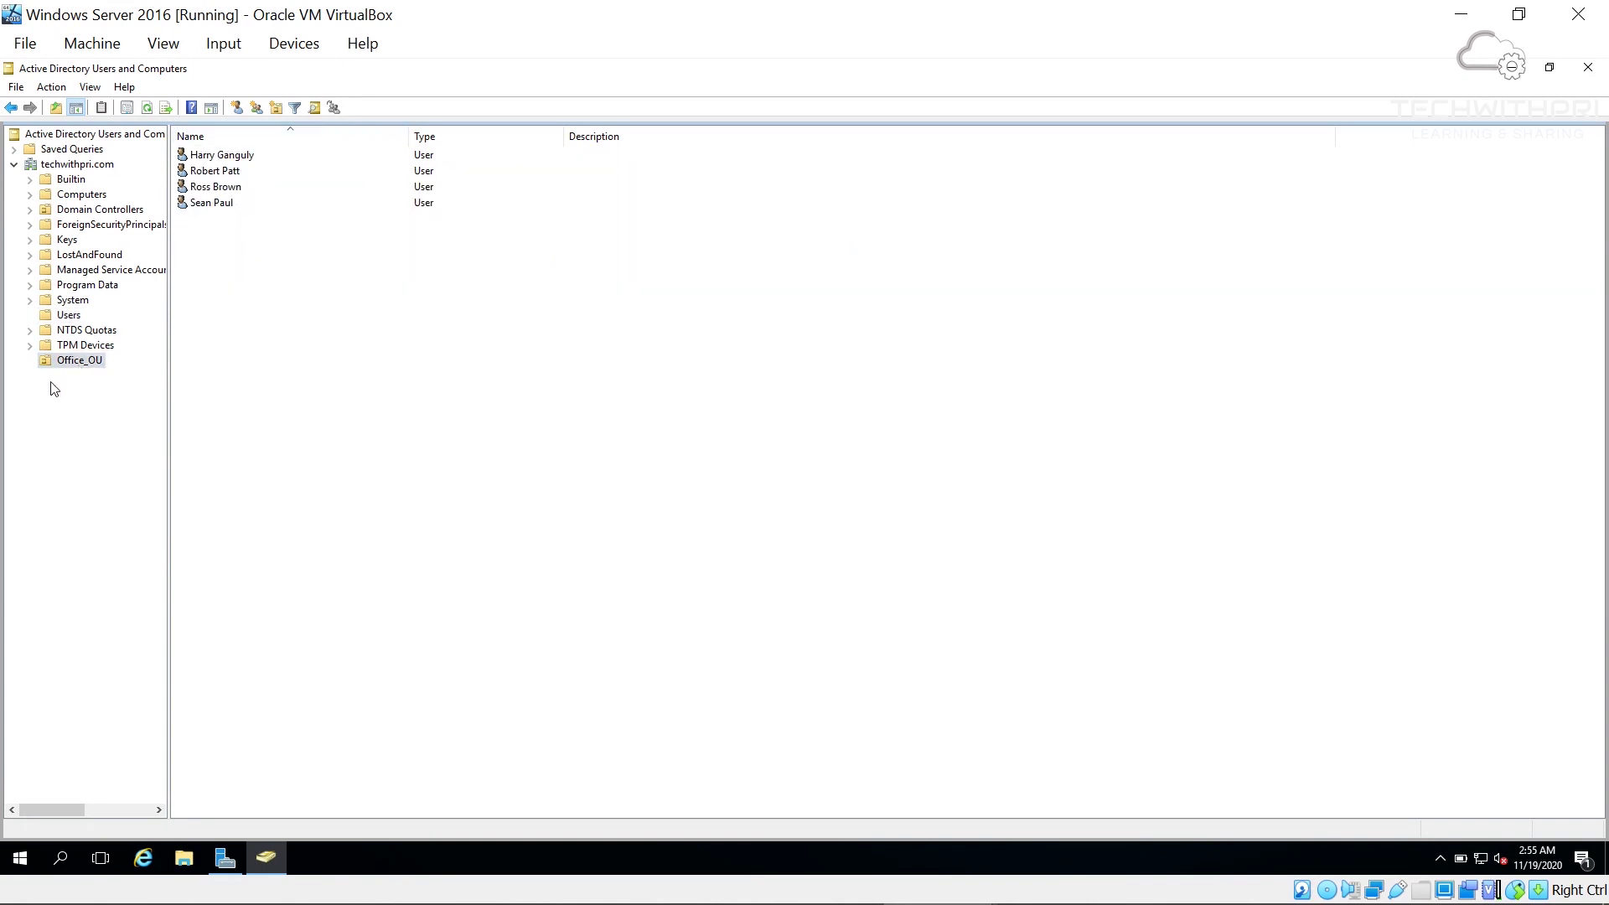
pyautogui.rightClick(81, 361)
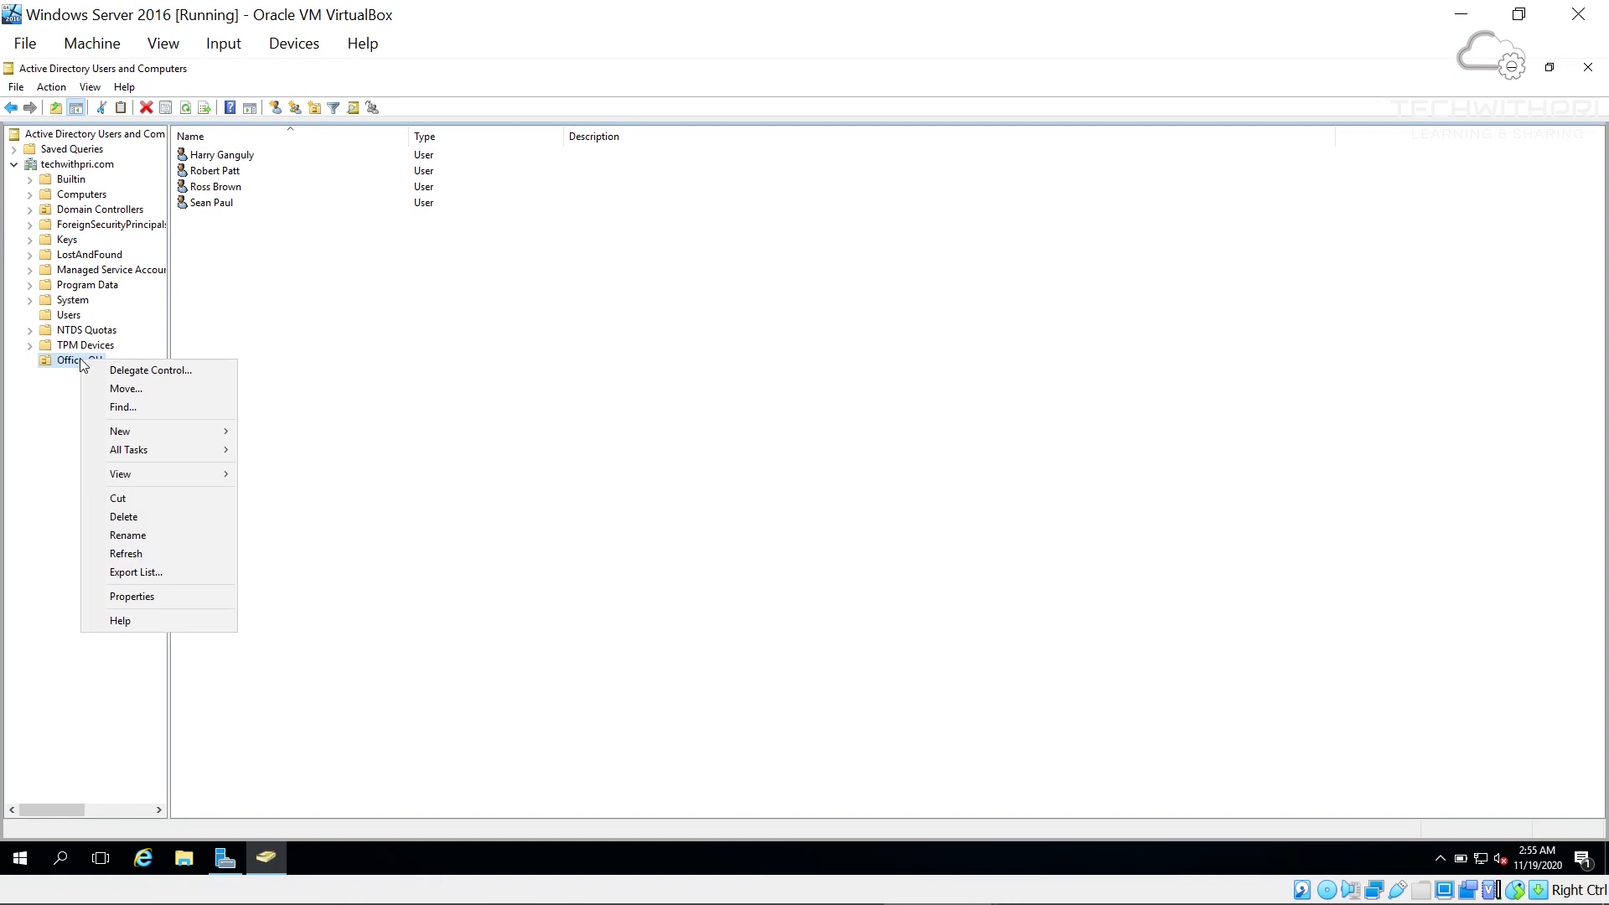
pyautogui.click(132, 524)
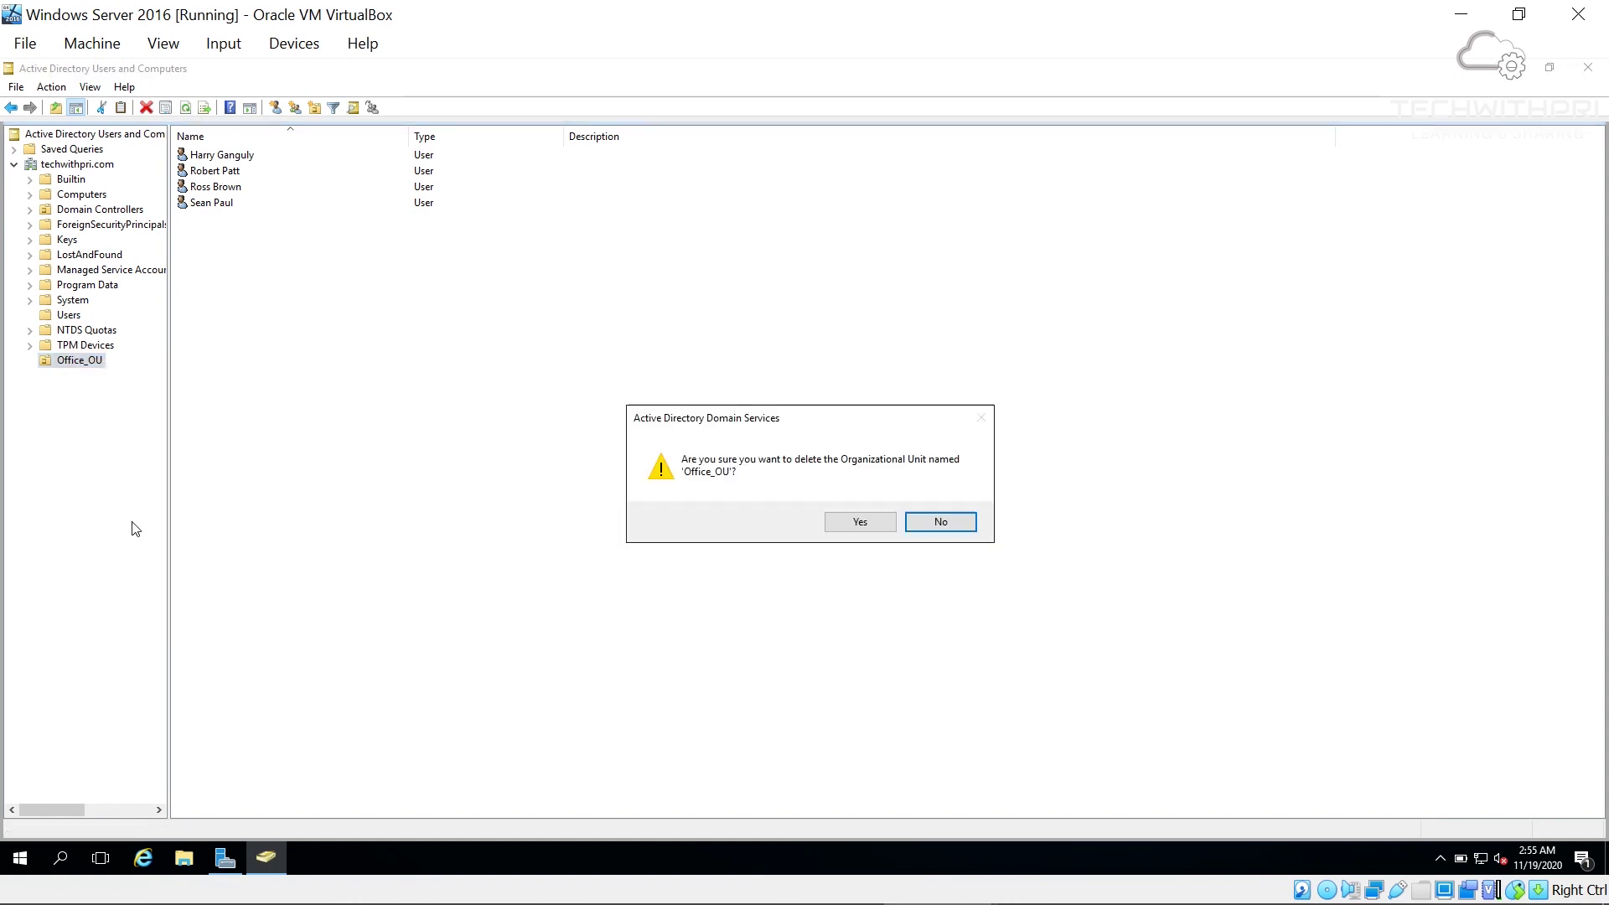
pyautogui.click(838, 526)
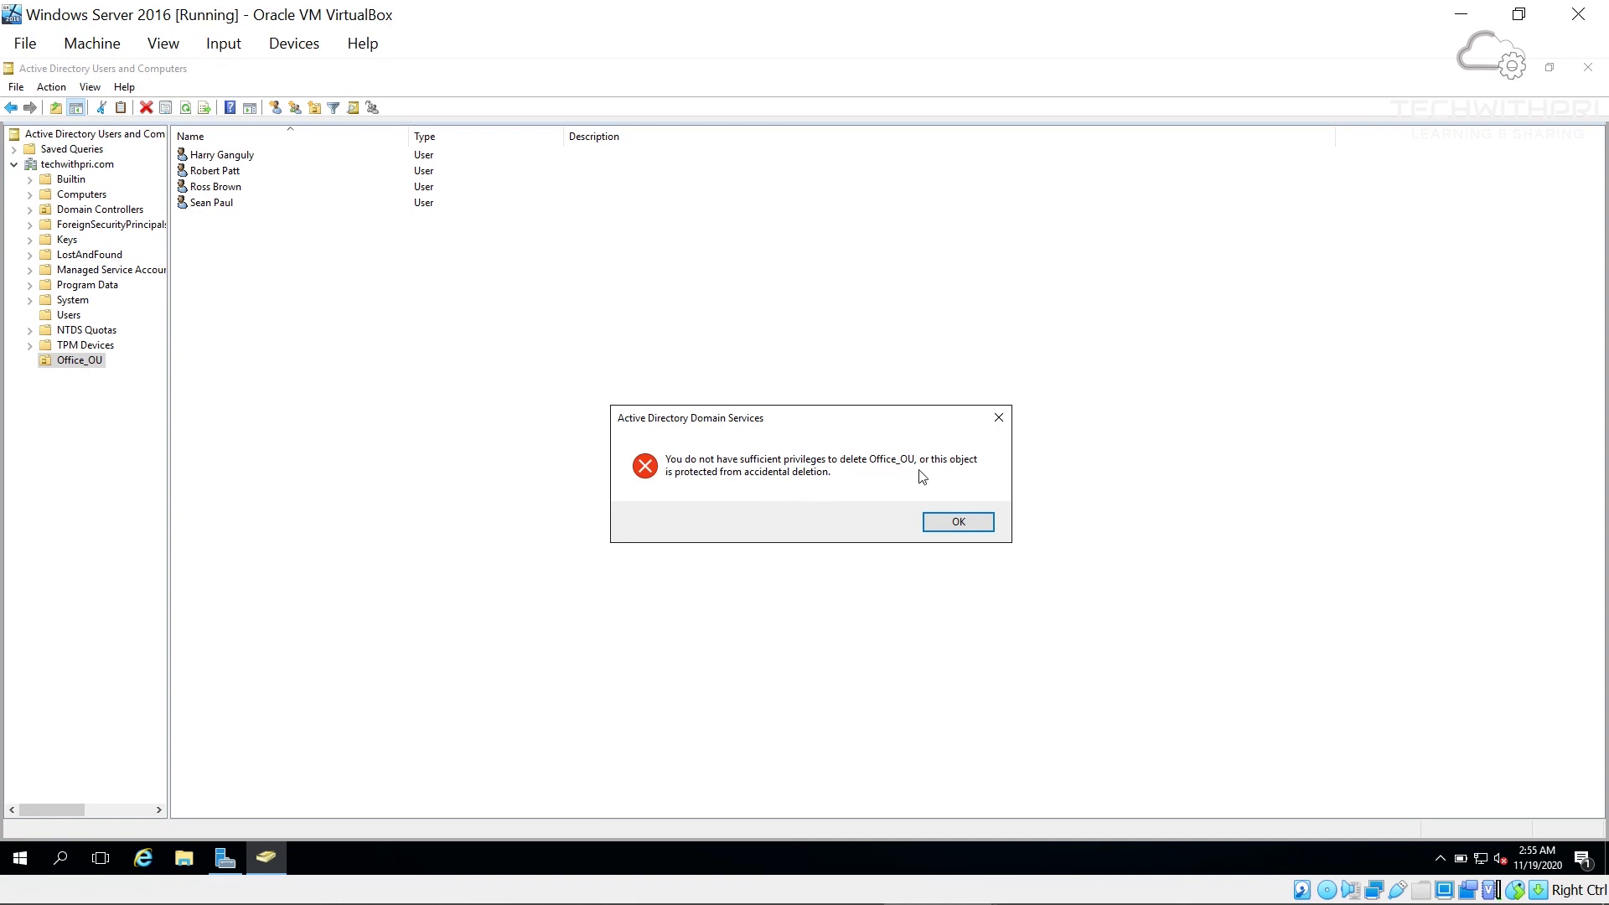
pyautogui.click(943, 521)
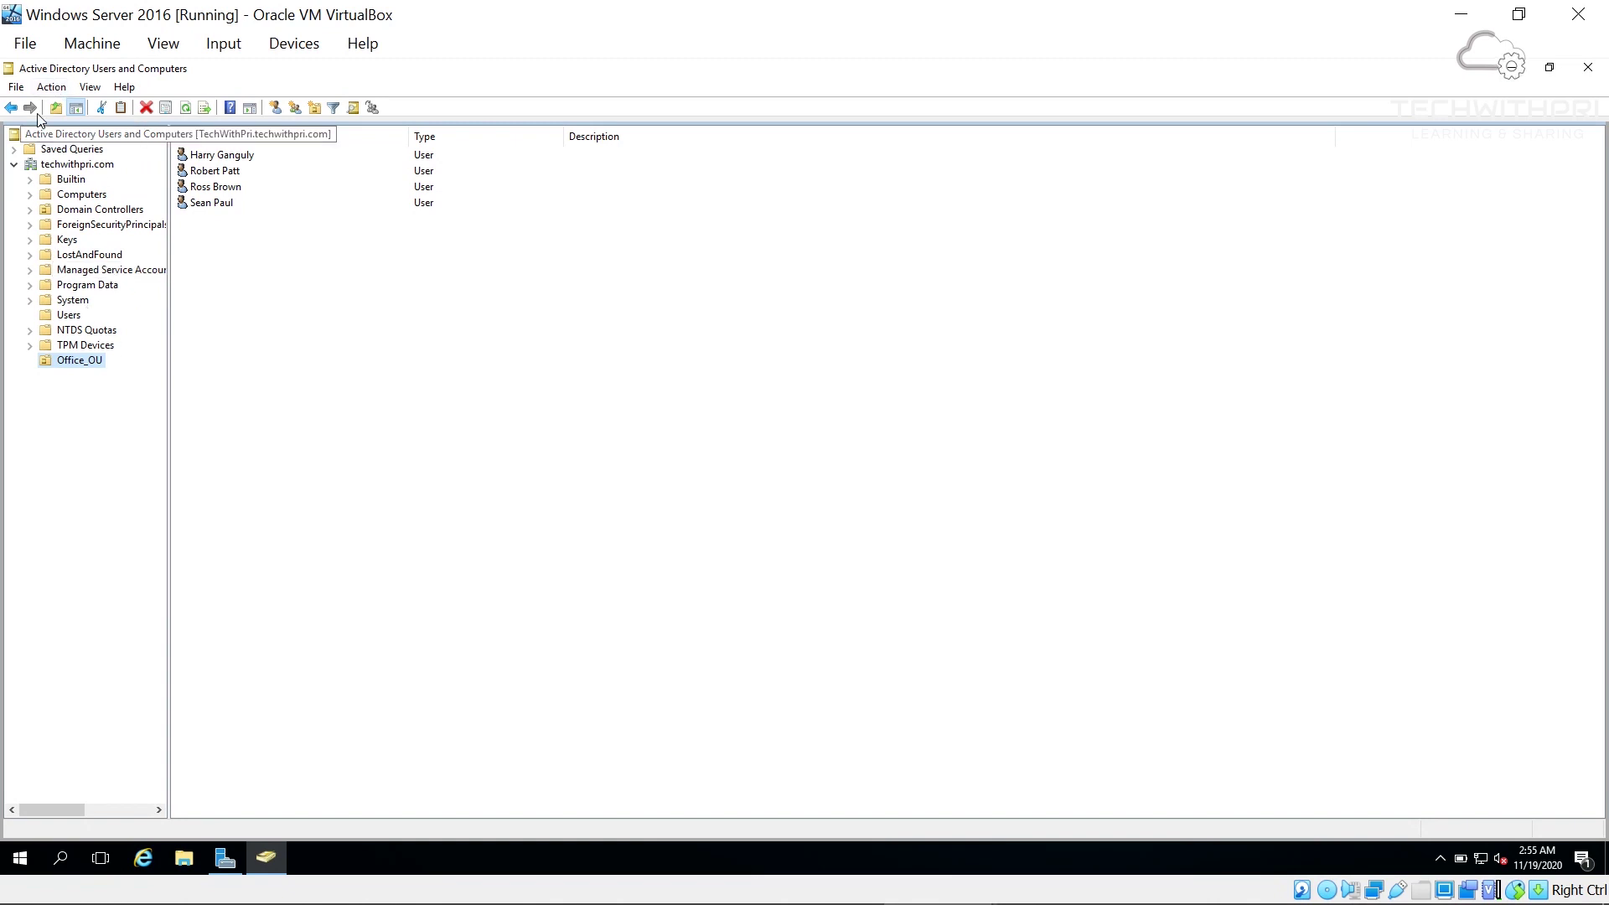
# Step: Uncheck 'Protect object from accidental deletion' on Office_OU's Object tab and apply it
pyautogui.click(90, 88)
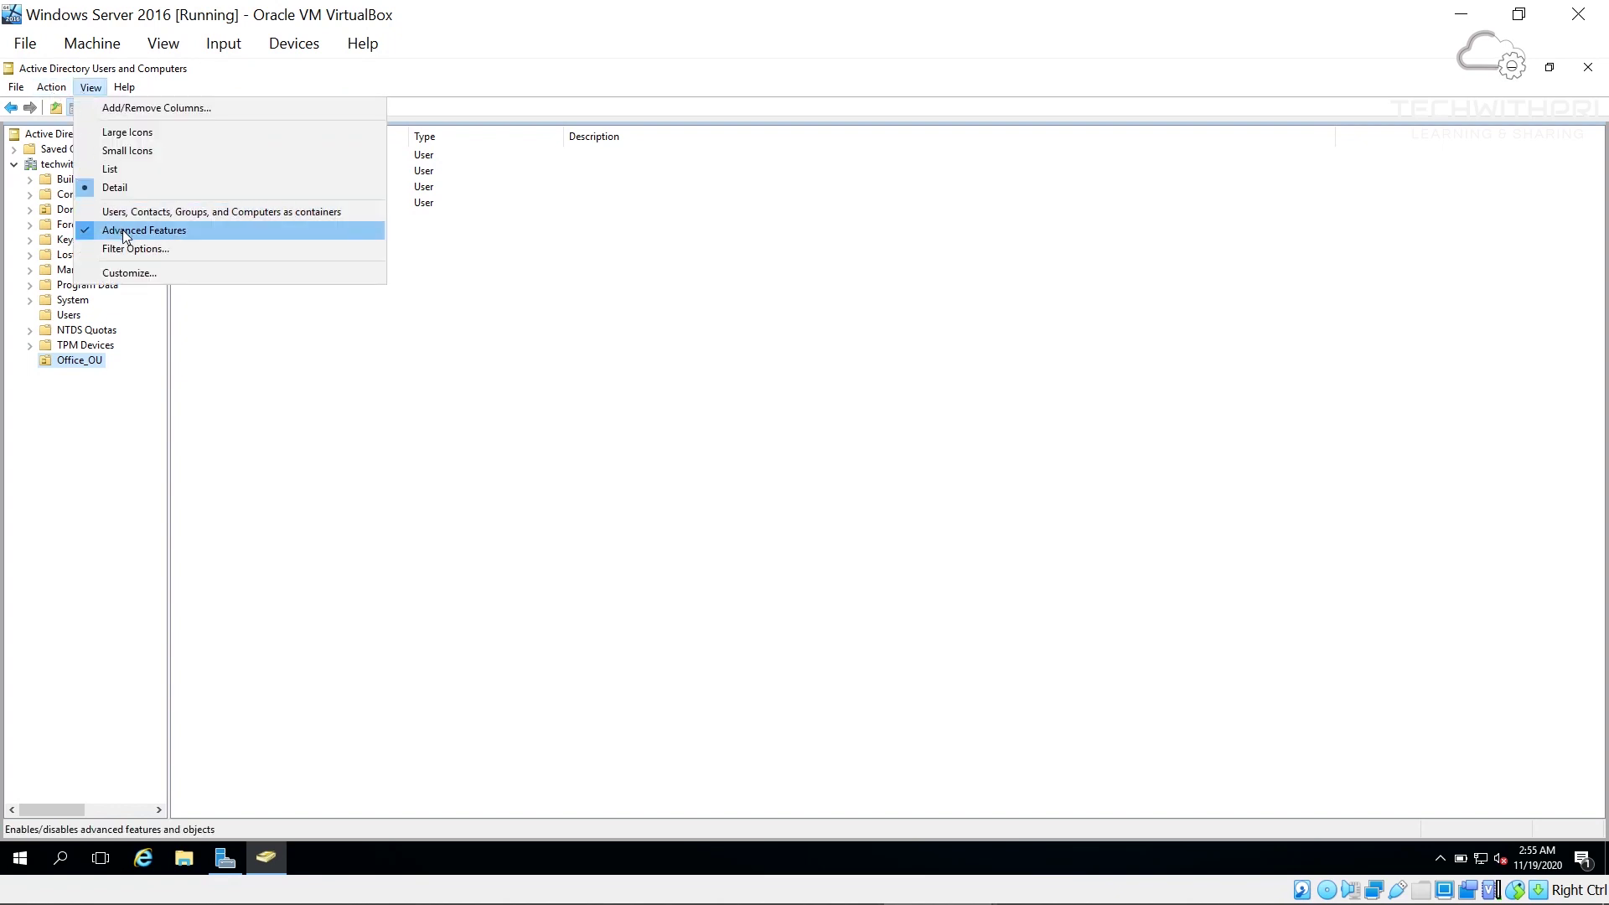
pyautogui.click(526, 280)
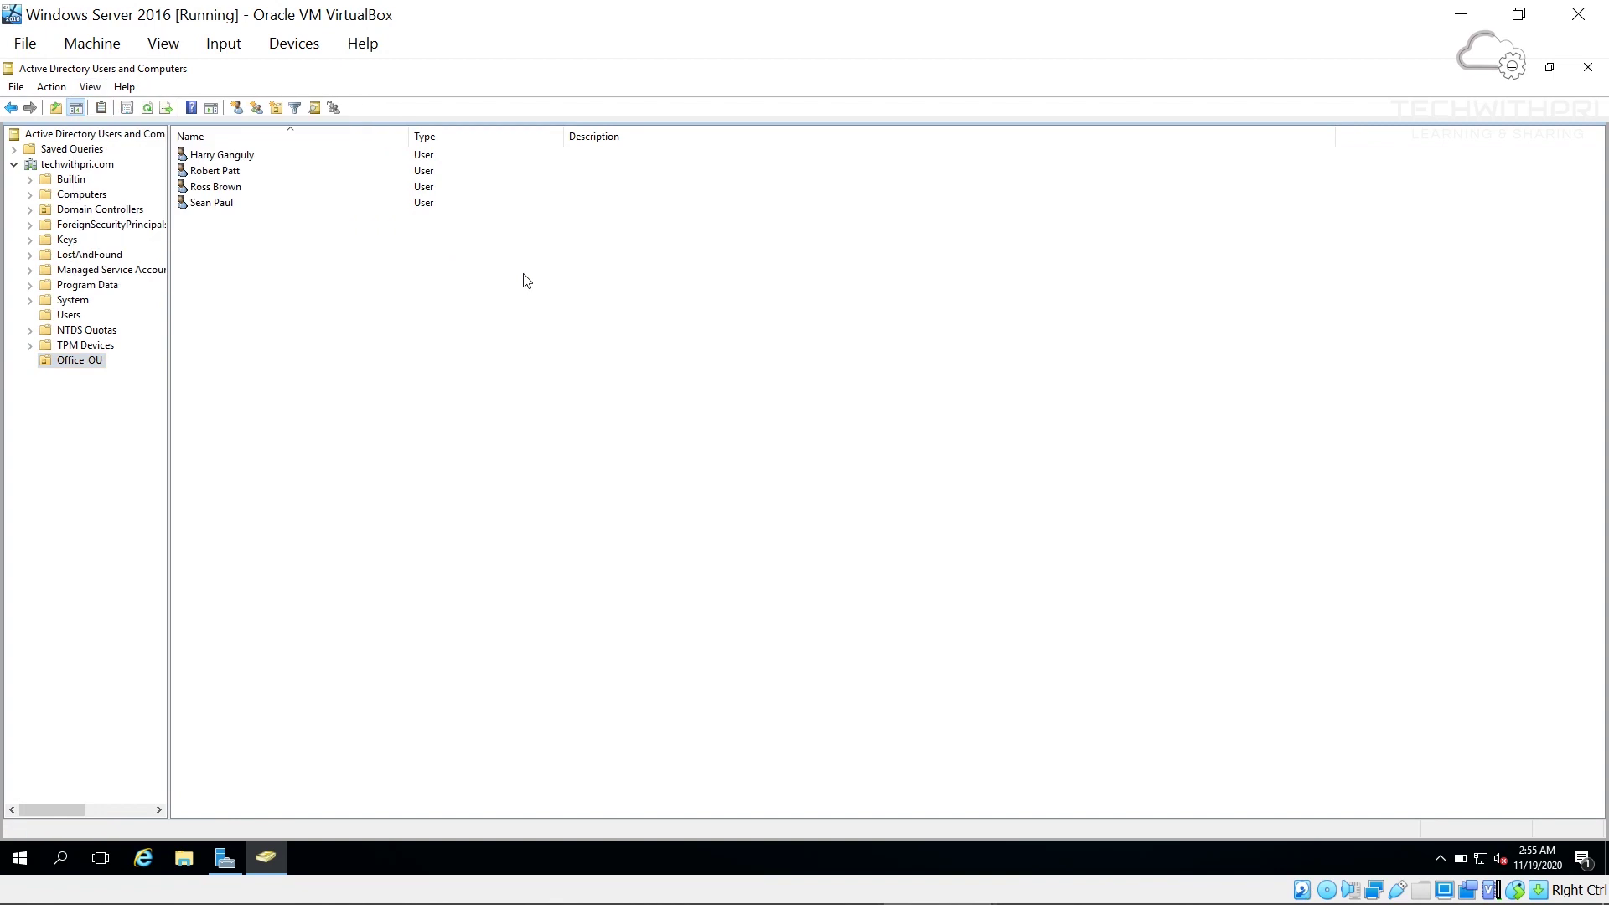
pyautogui.click(91, 362)
pyautogui.rightClick(91, 370)
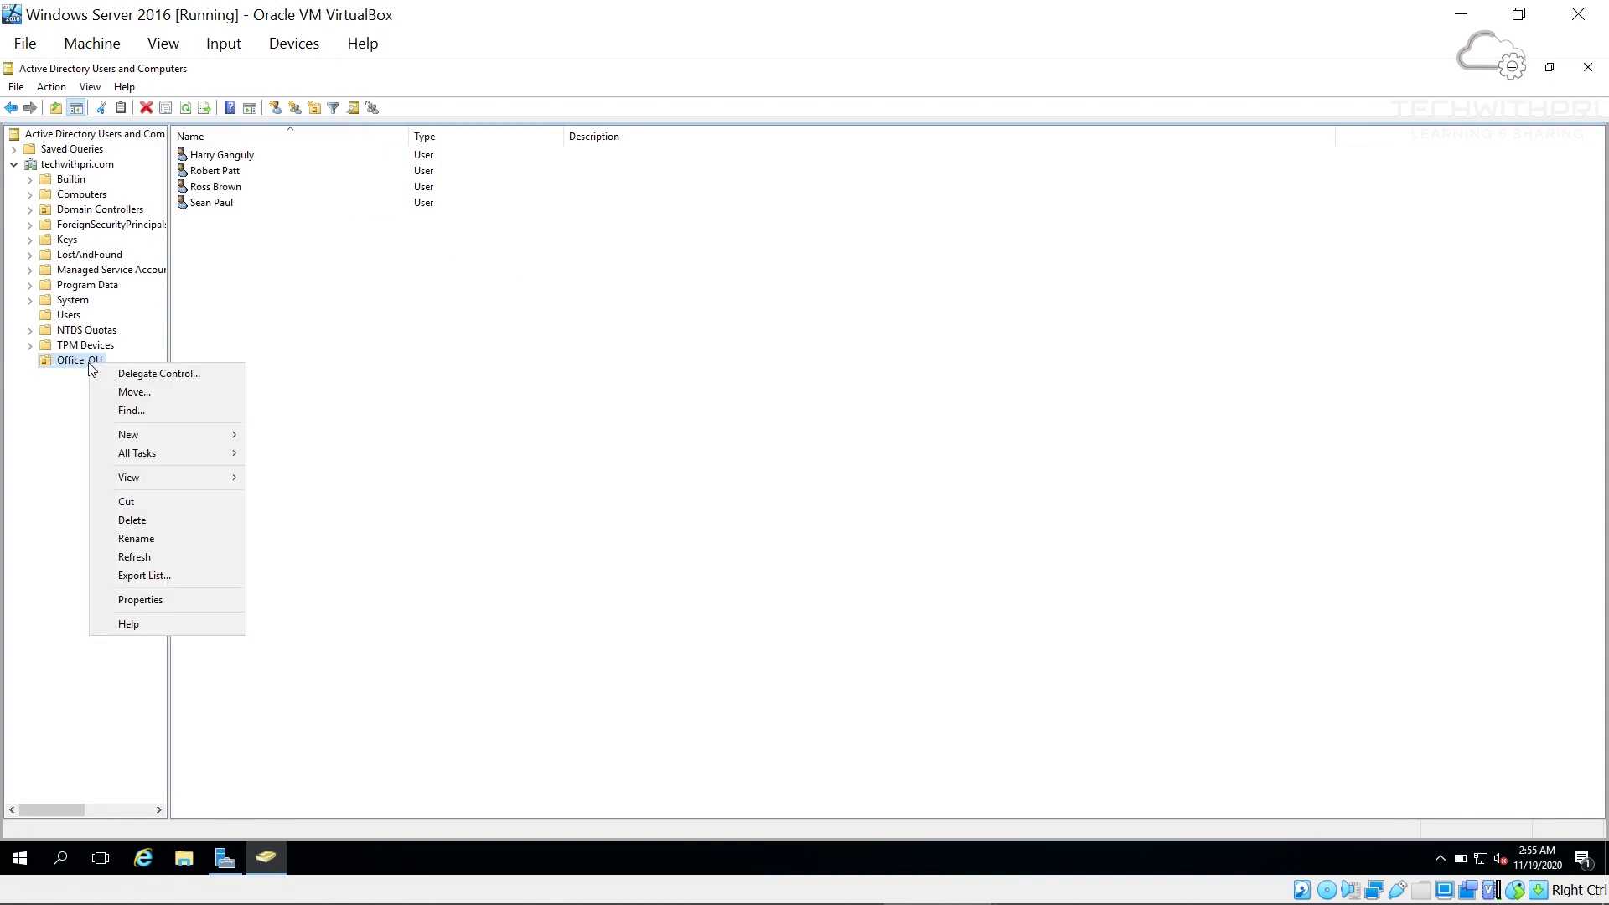
pyautogui.click(139, 605)
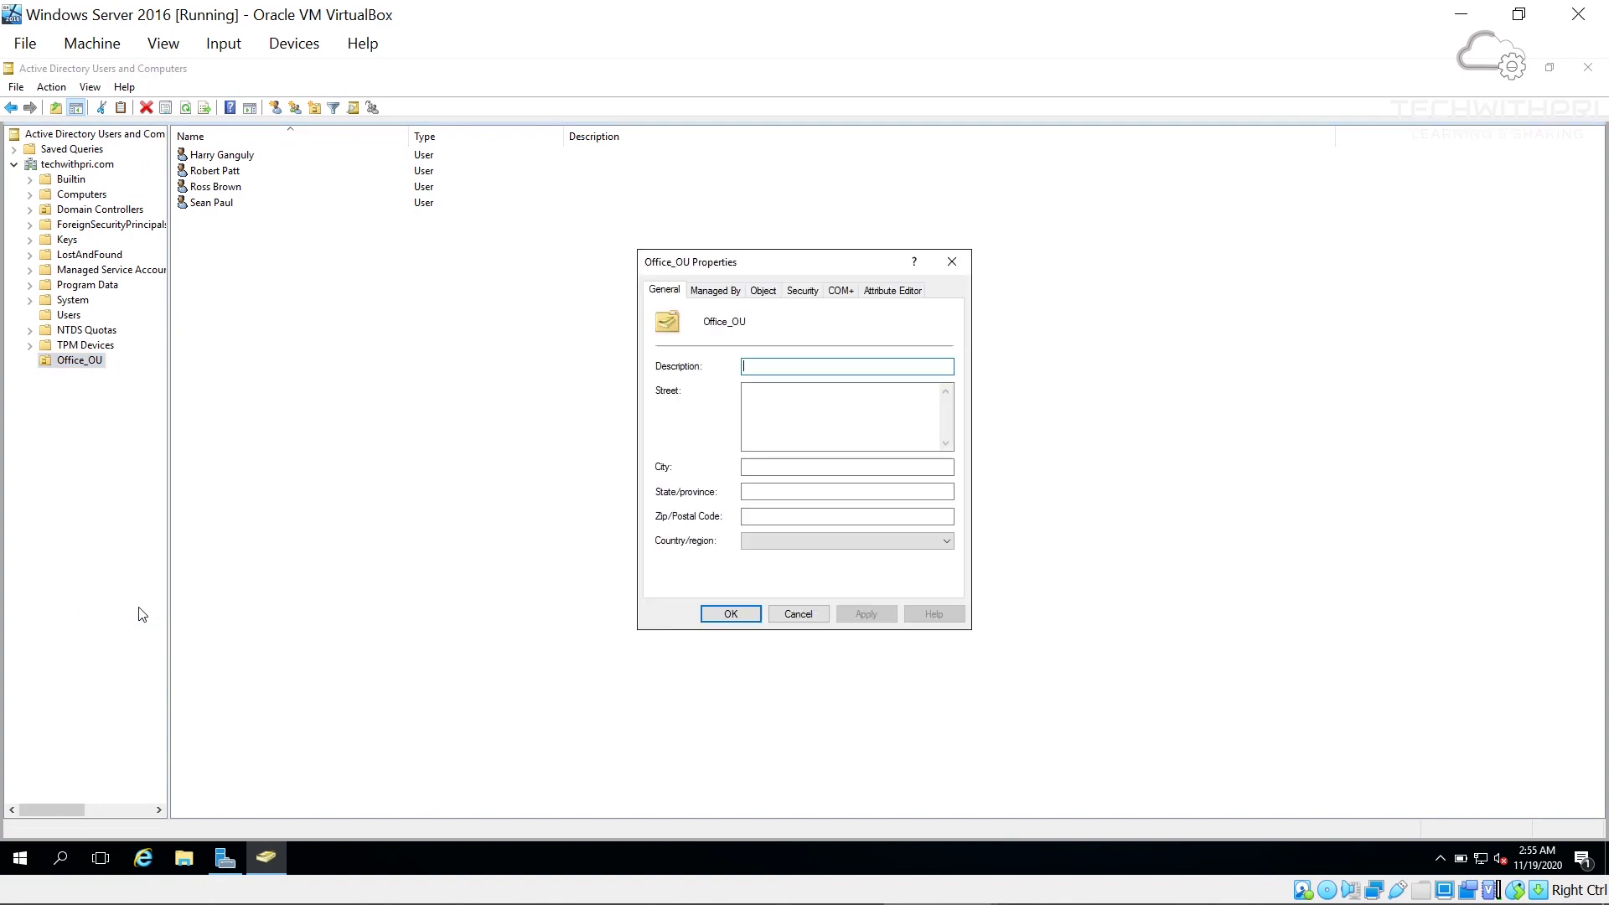
pyautogui.click(764, 290)
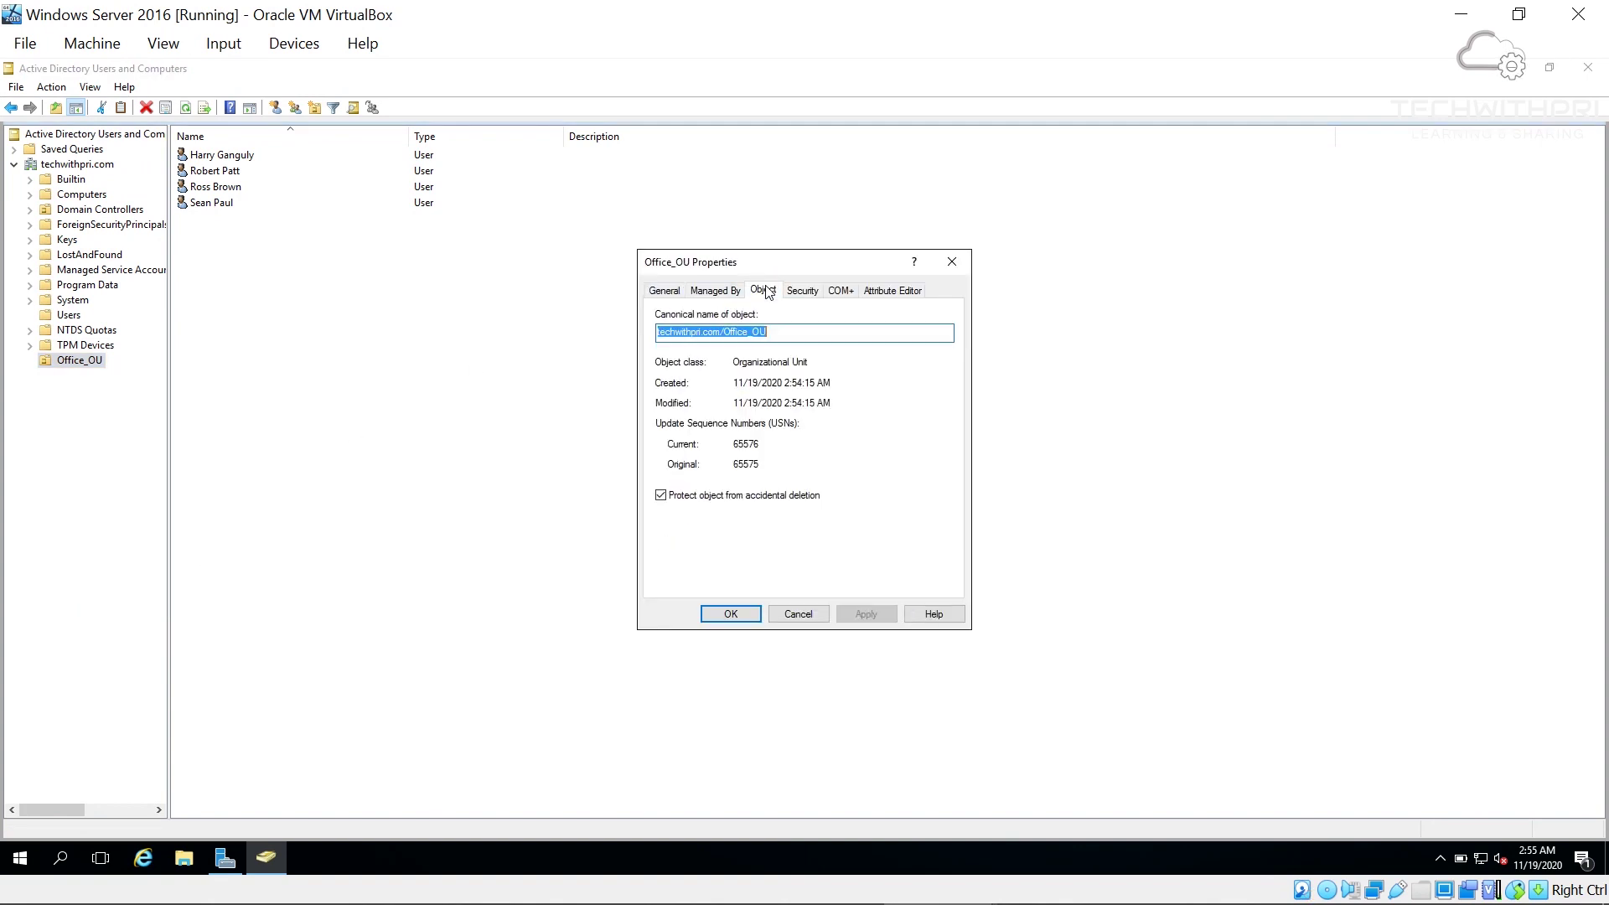
pyautogui.click(680, 499)
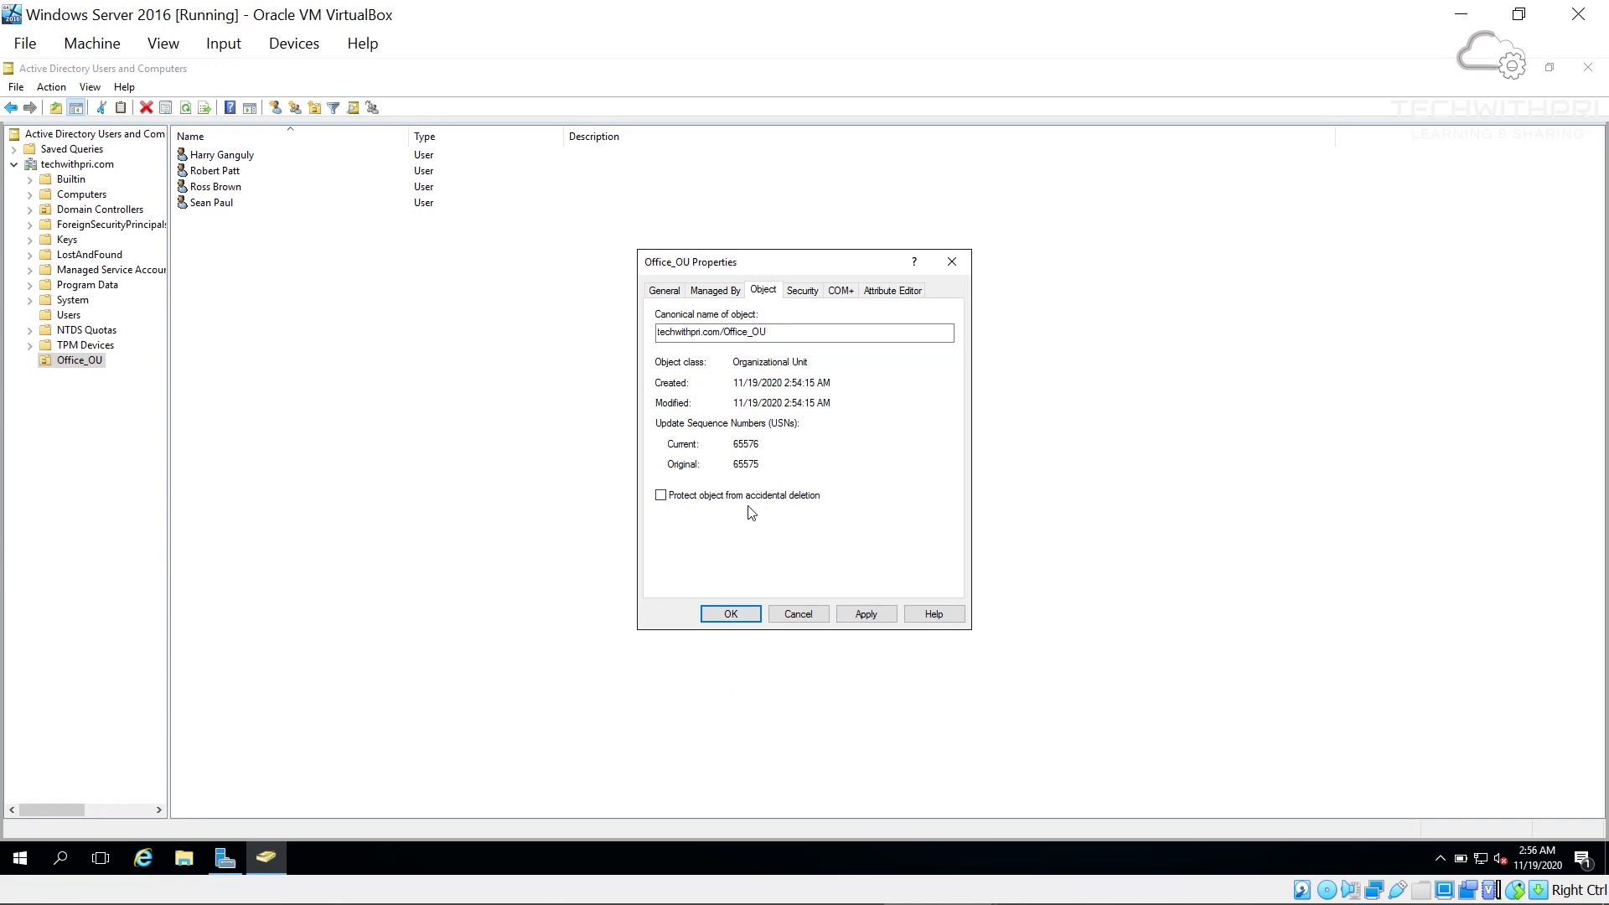
pyautogui.press('Return')
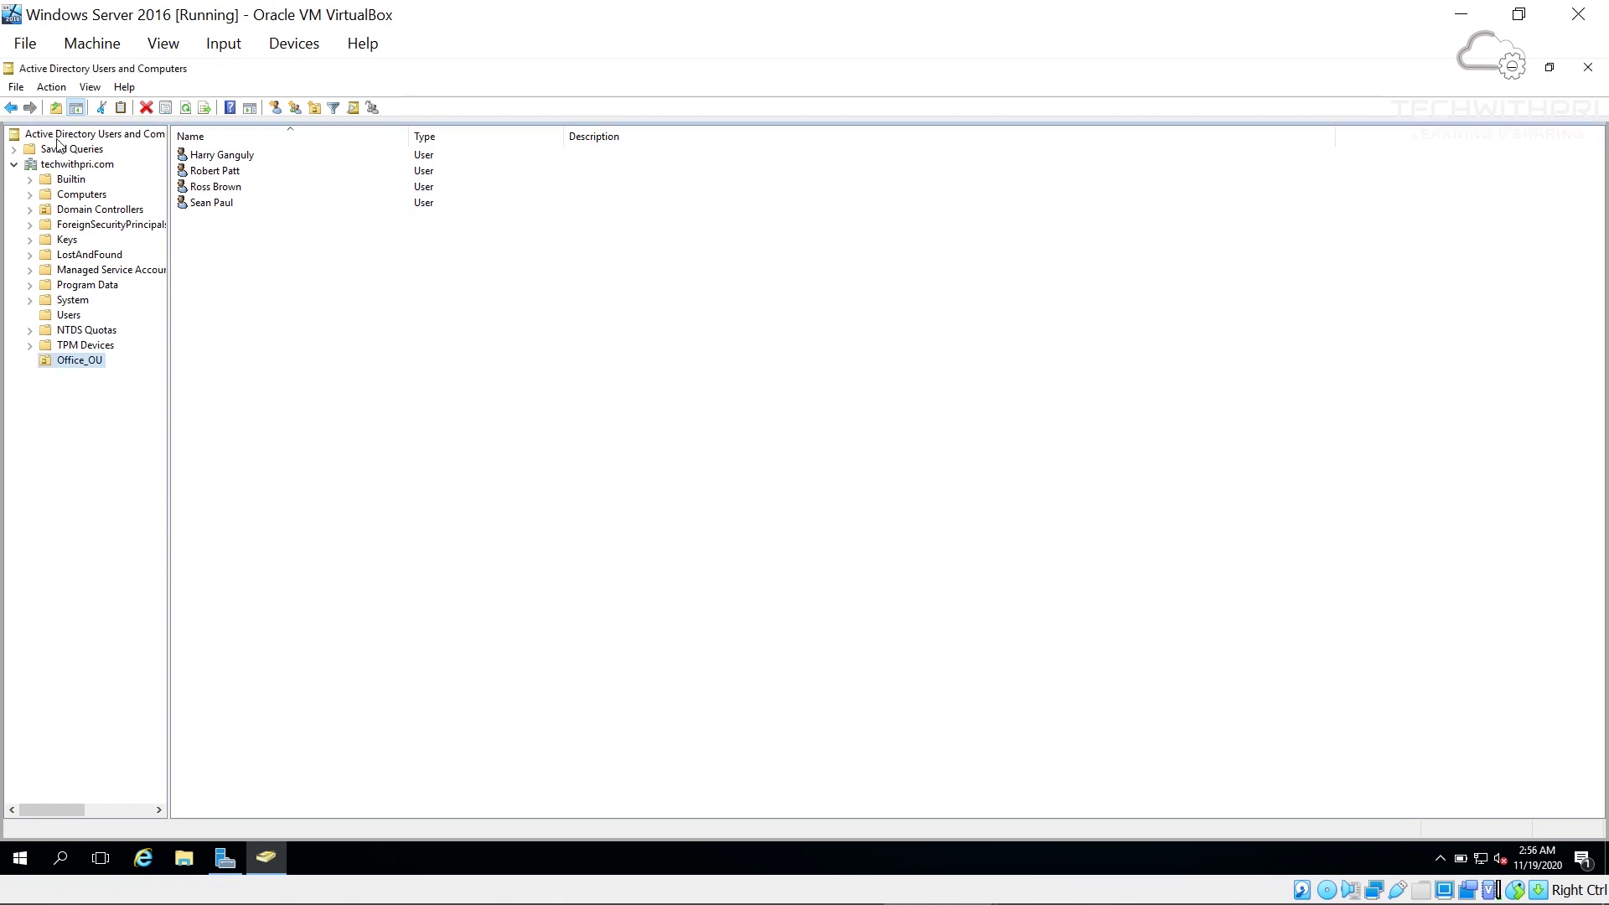
# Step: Turn off Advanced Features, view the four users in Office_OU, then return to Server Manager
pyautogui.click(90, 87)
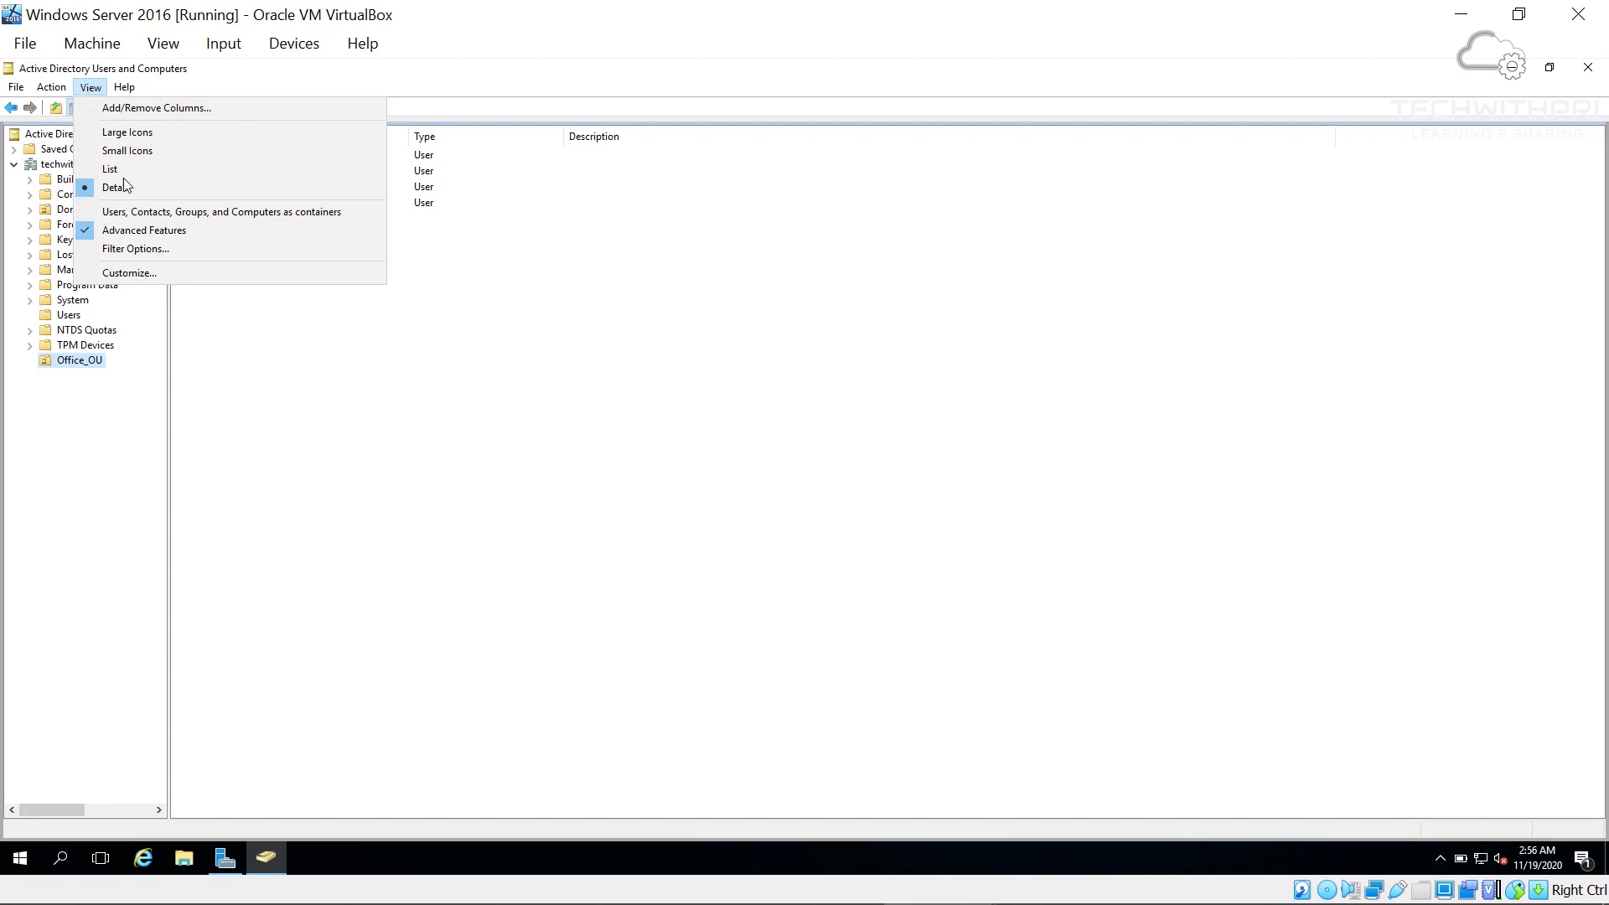
pyautogui.click(128, 237)
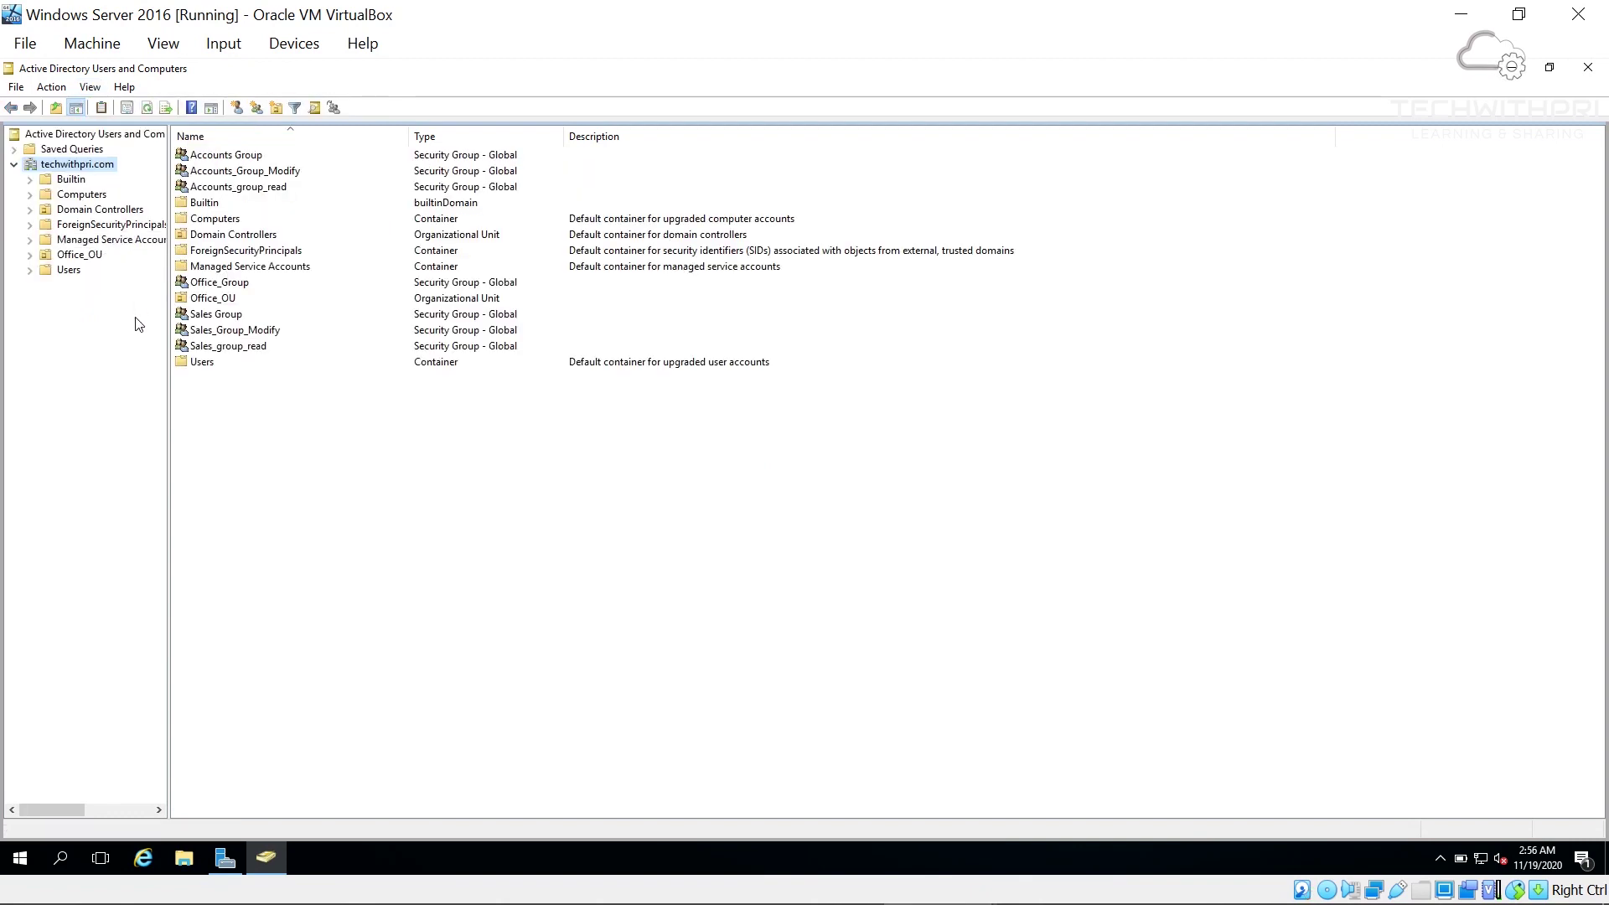
pyautogui.click(77, 258)
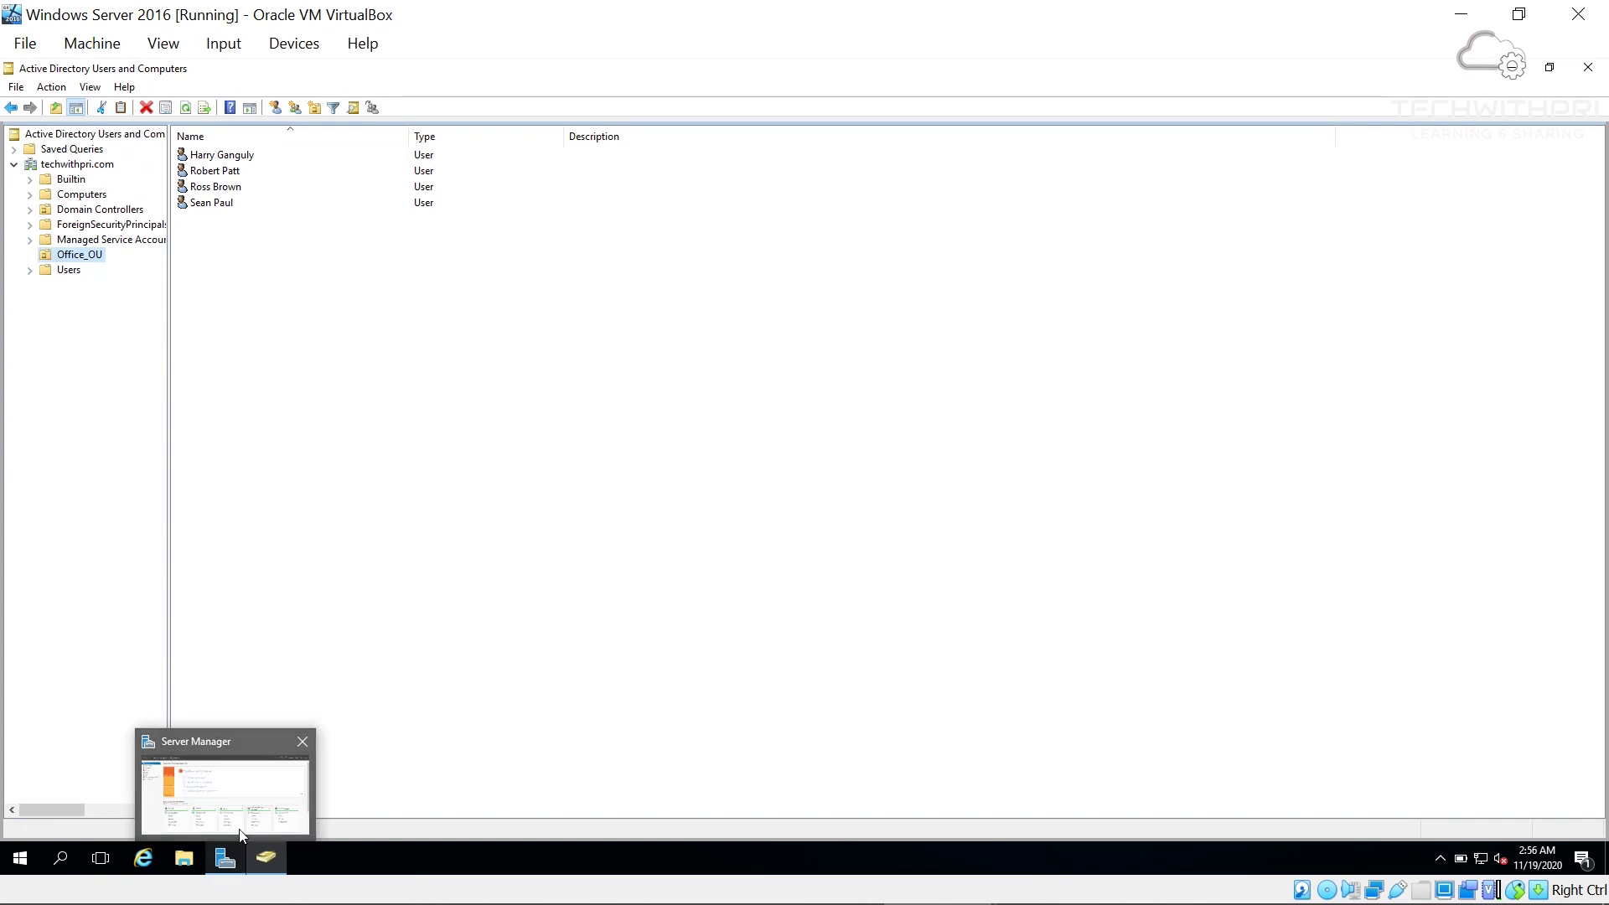
pyautogui.click(233, 839)
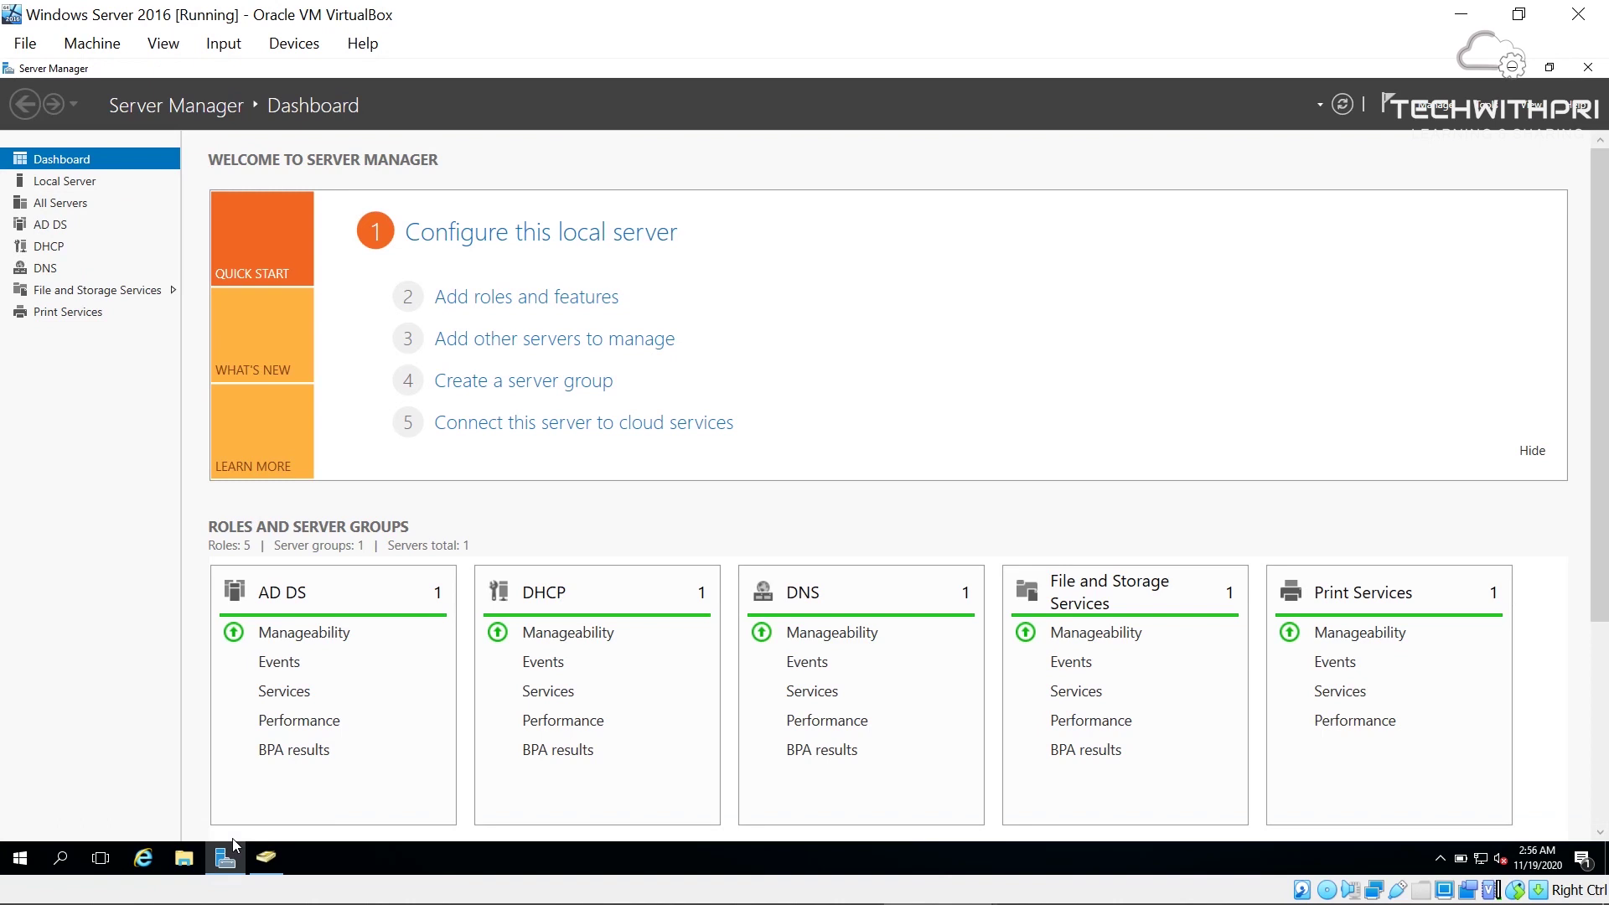
# Step: Launch Group Policy Management from Server Manager's Tools menu
pyautogui.click(1485, 113)
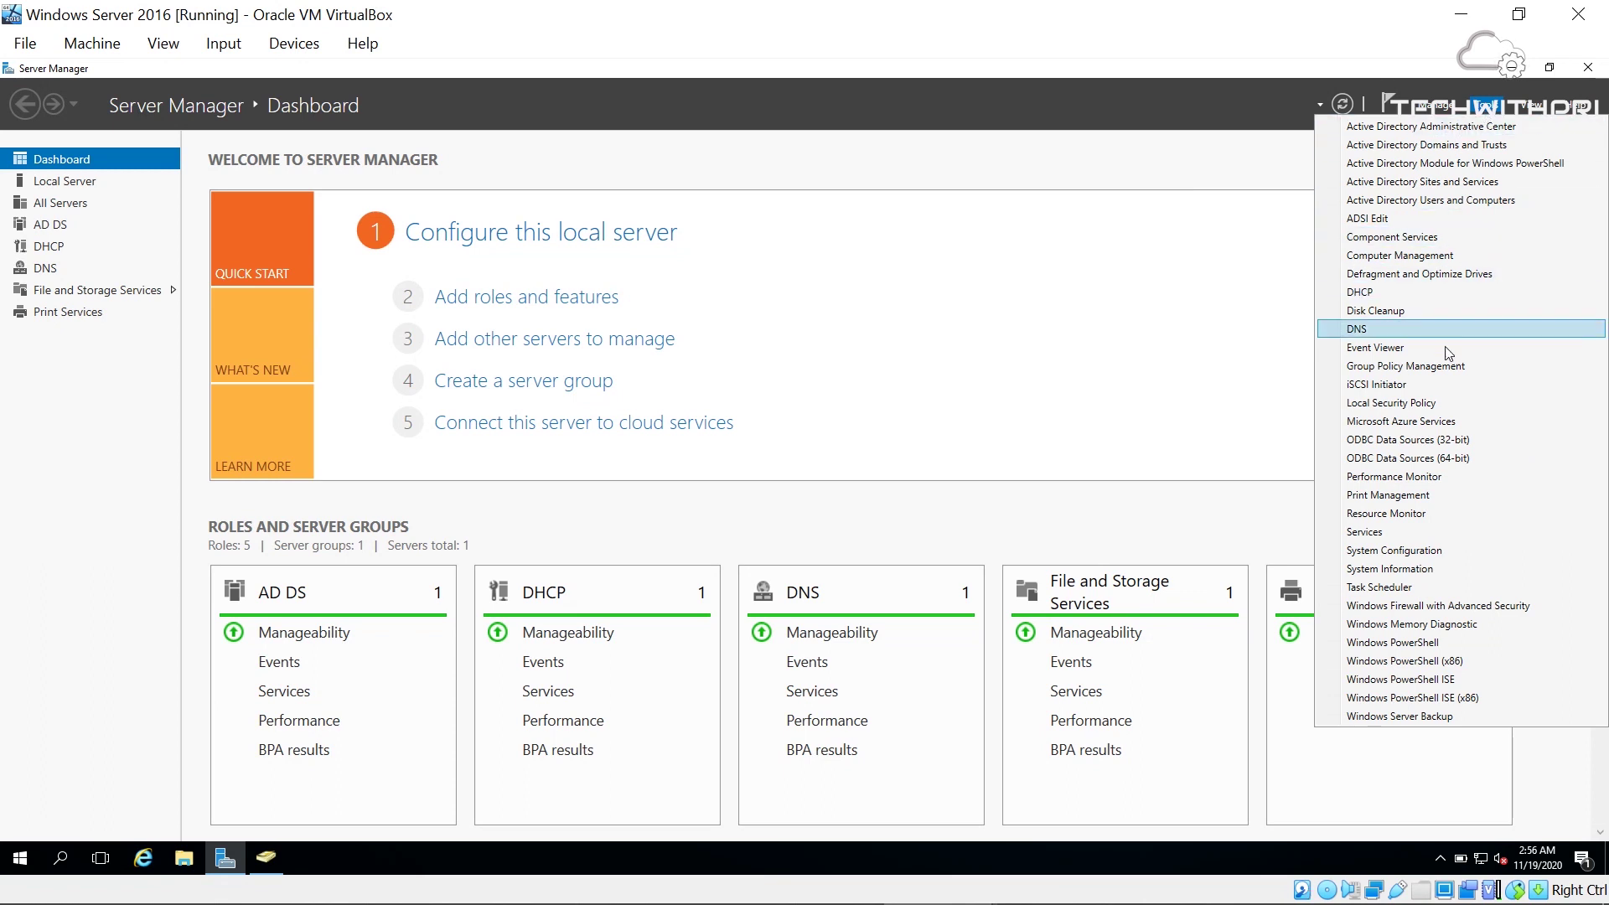
pyautogui.click(1406, 369)
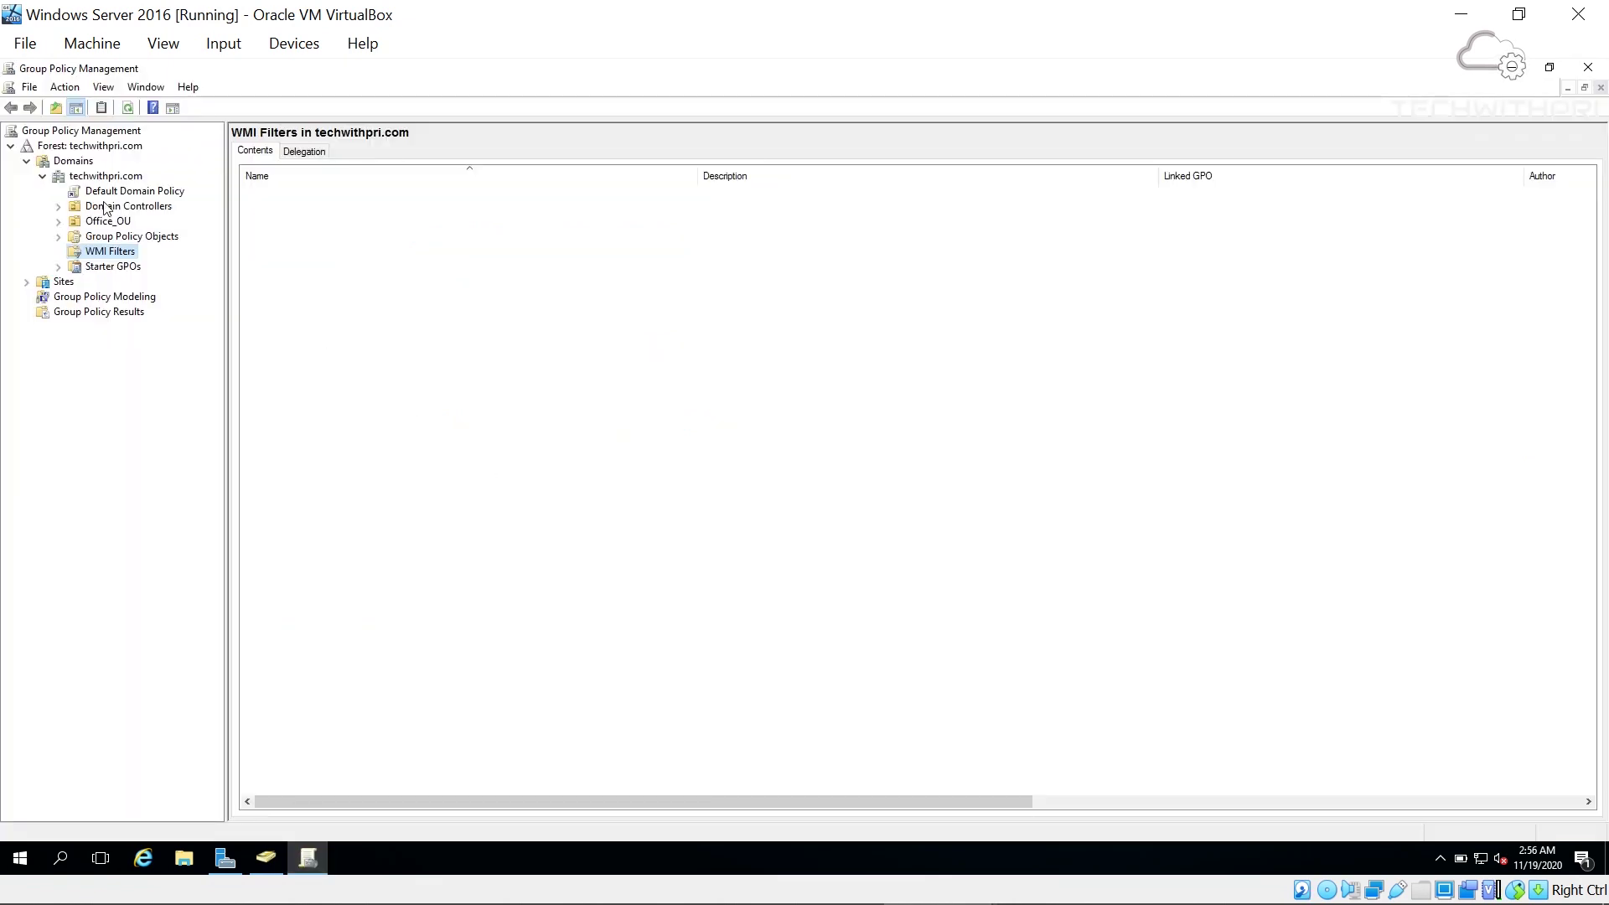
# Step: Browse the techwithpri.com domain's Default Domain Policy and Domain Controllers, ending on Office_OU
pyautogui.click(82, 134)
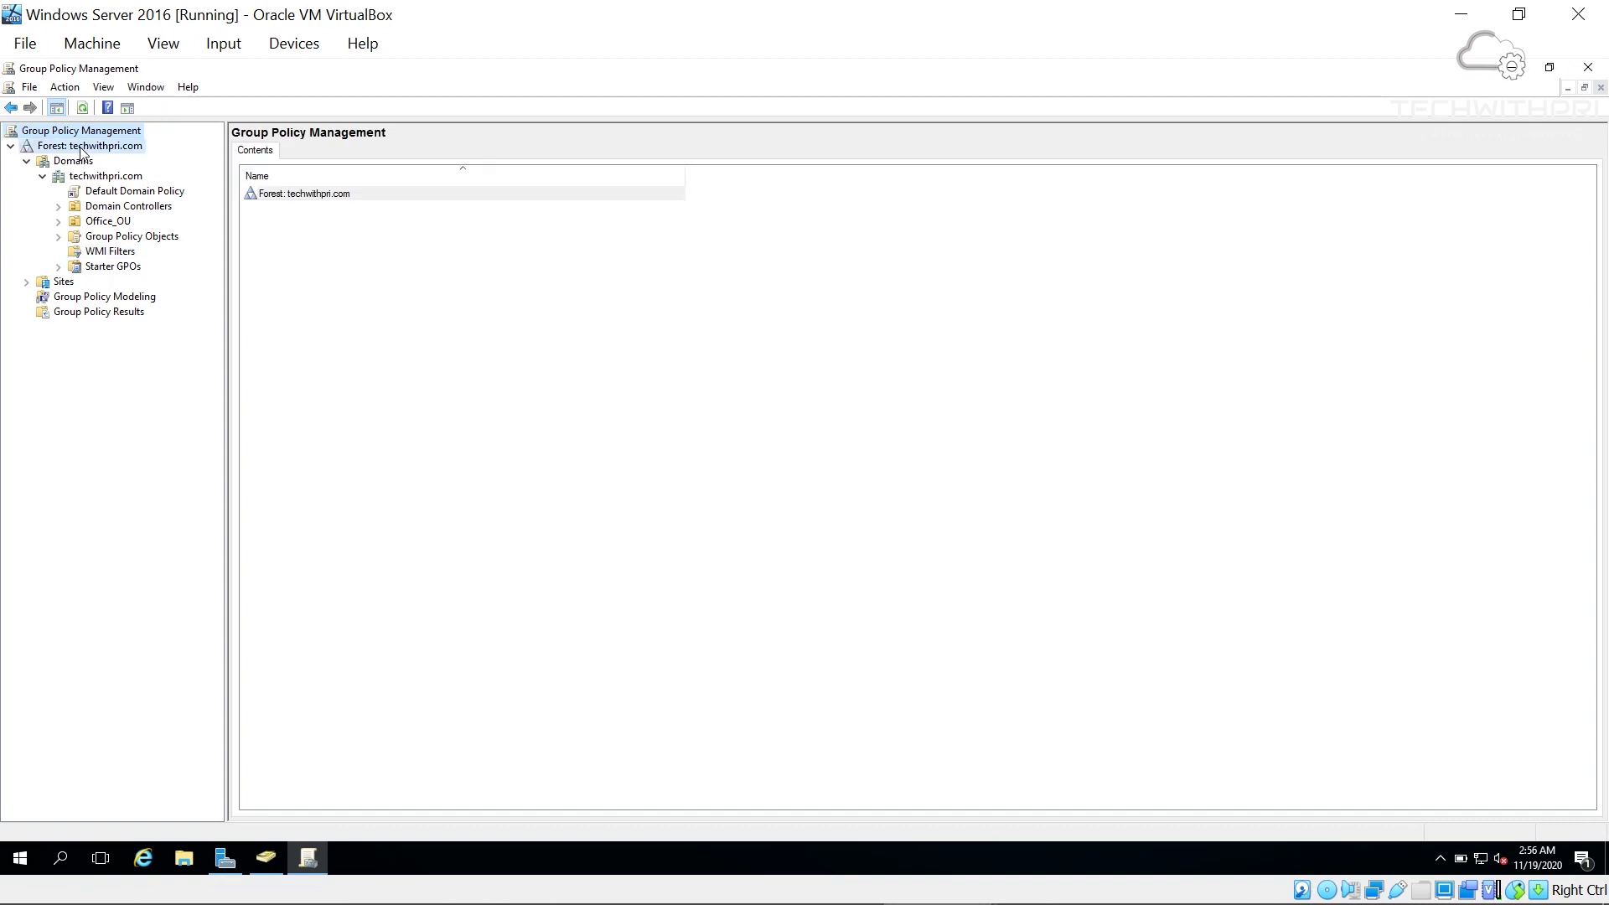
pyautogui.click(81, 146)
pyautogui.click(78, 161)
pyautogui.click(93, 179)
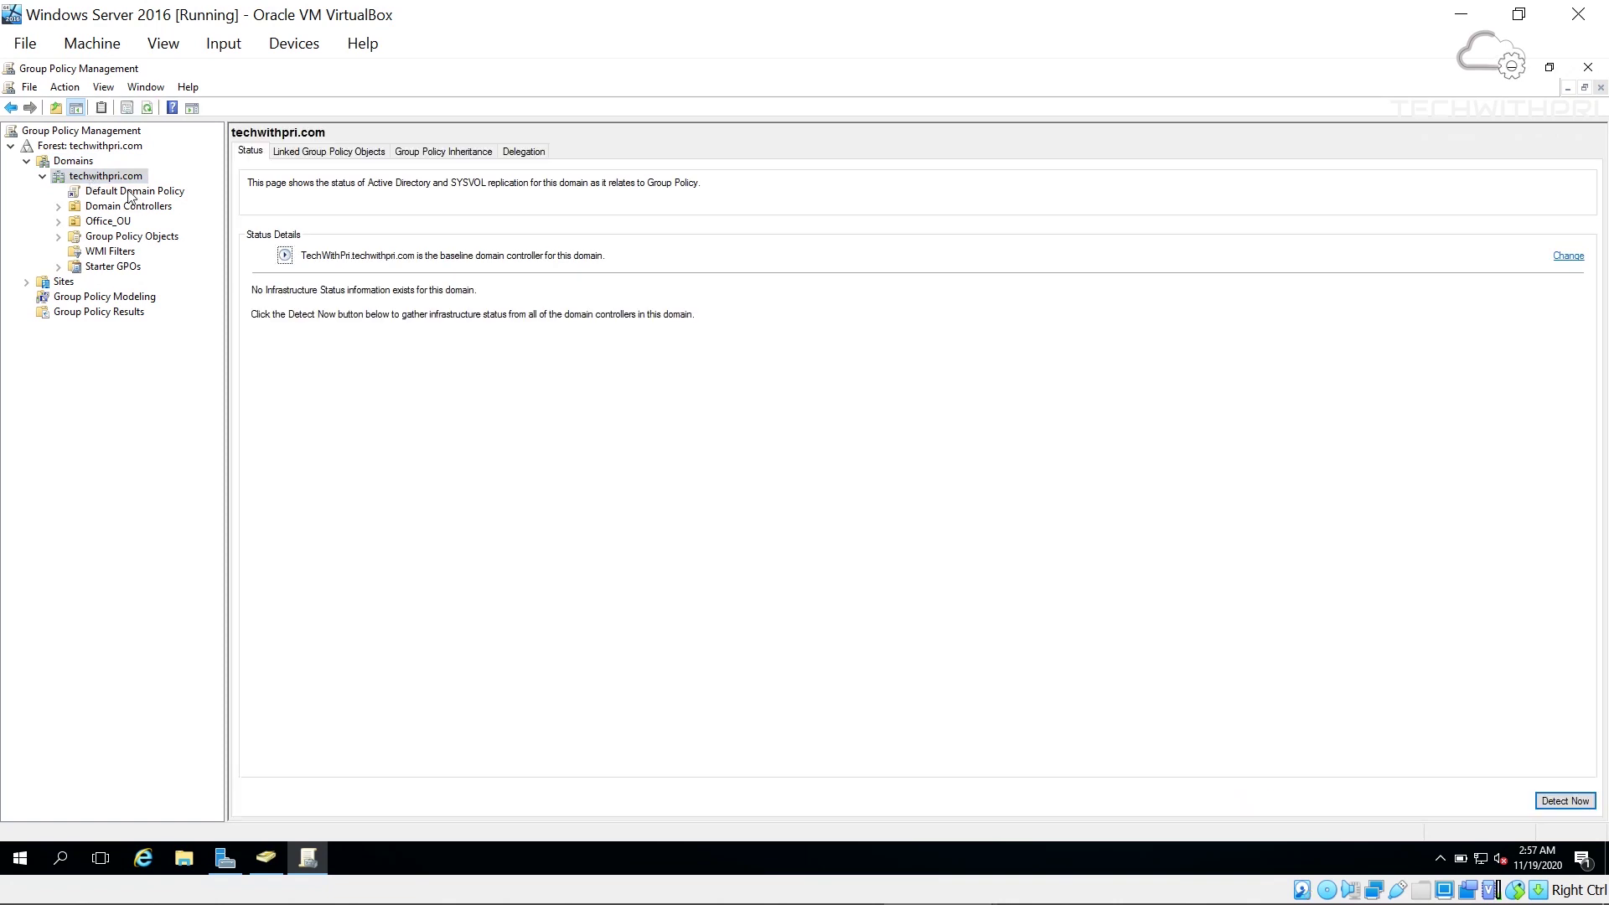
pyautogui.click(132, 194)
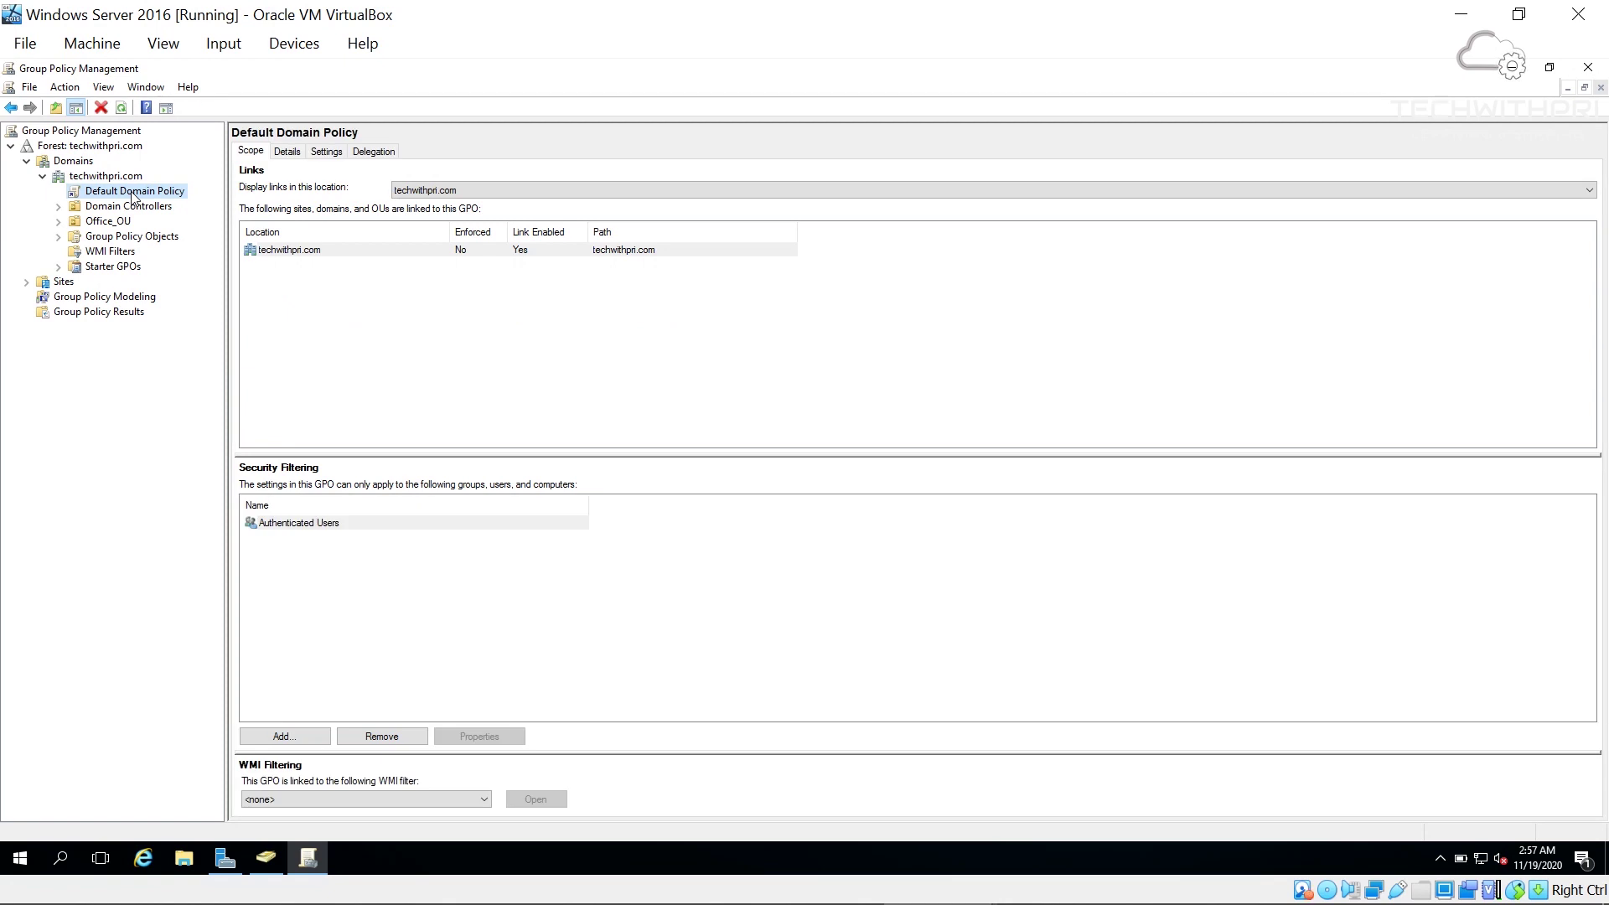
pyautogui.click(115, 210)
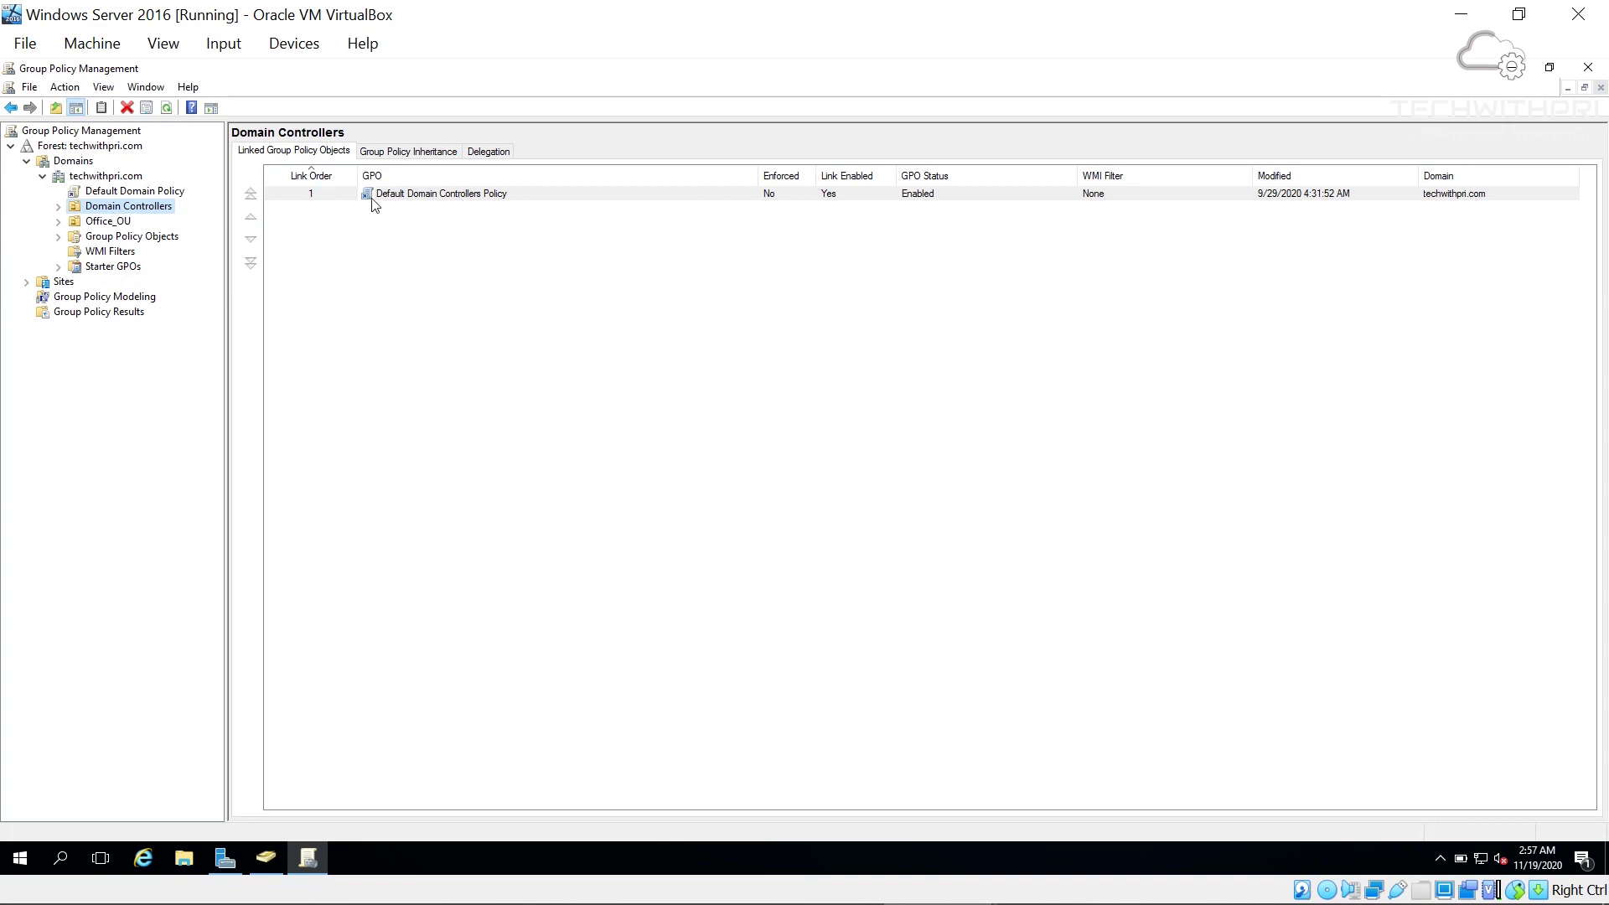
pyautogui.click(108, 221)
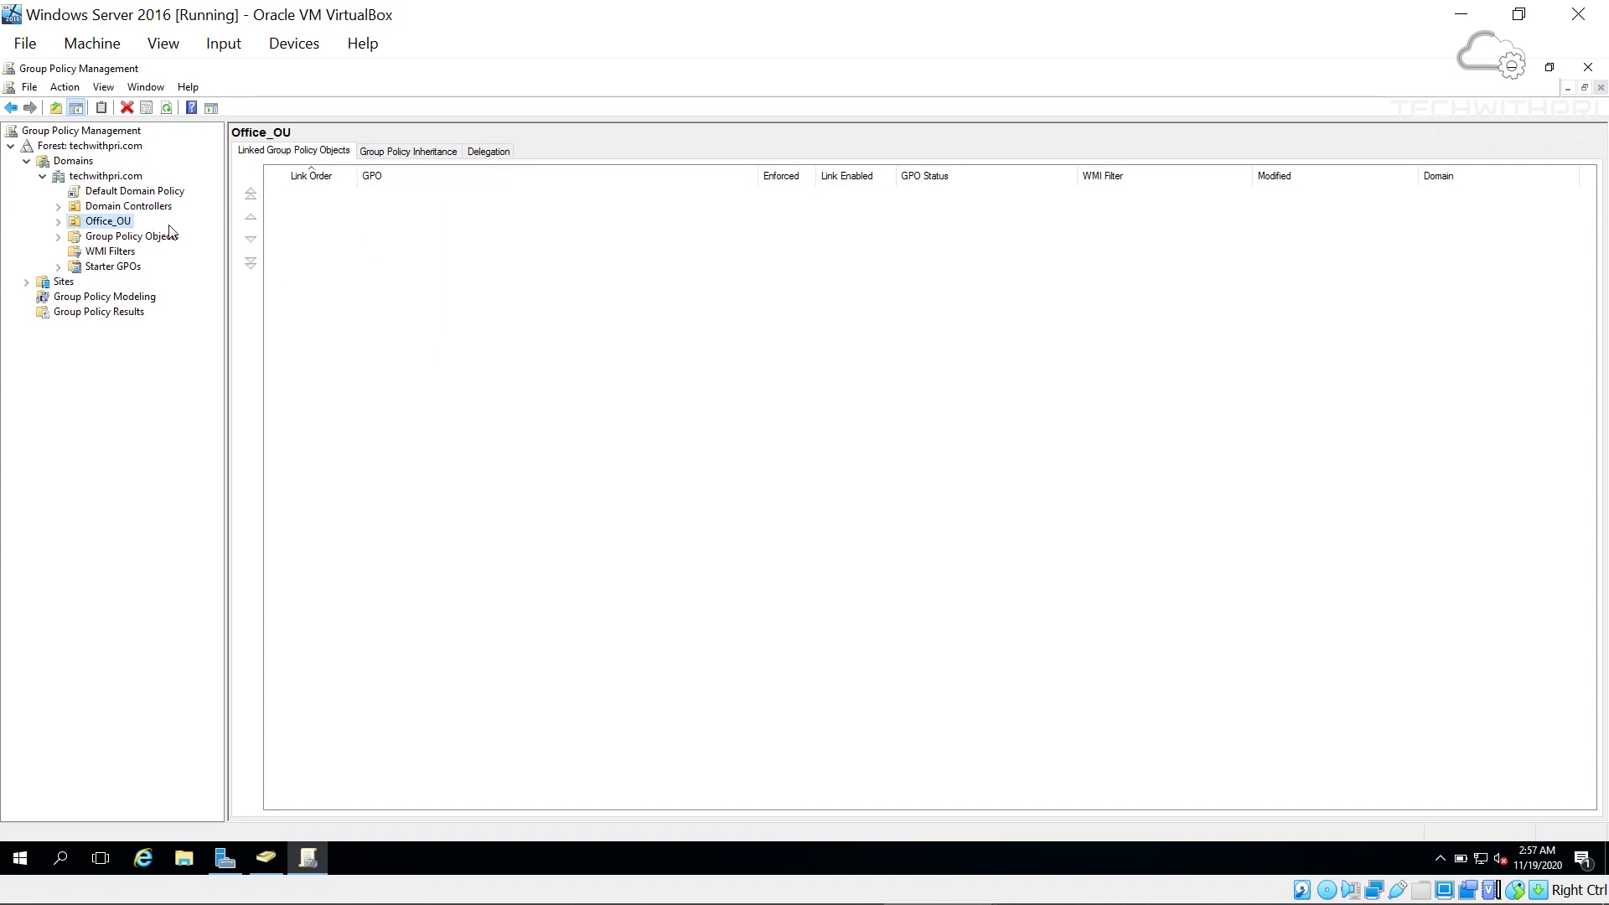
# Step: Create a GPO named Turn_off_CP linked to Office_OU, then expand Office_OU to show it
pyautogui.rightClick(104, 221)
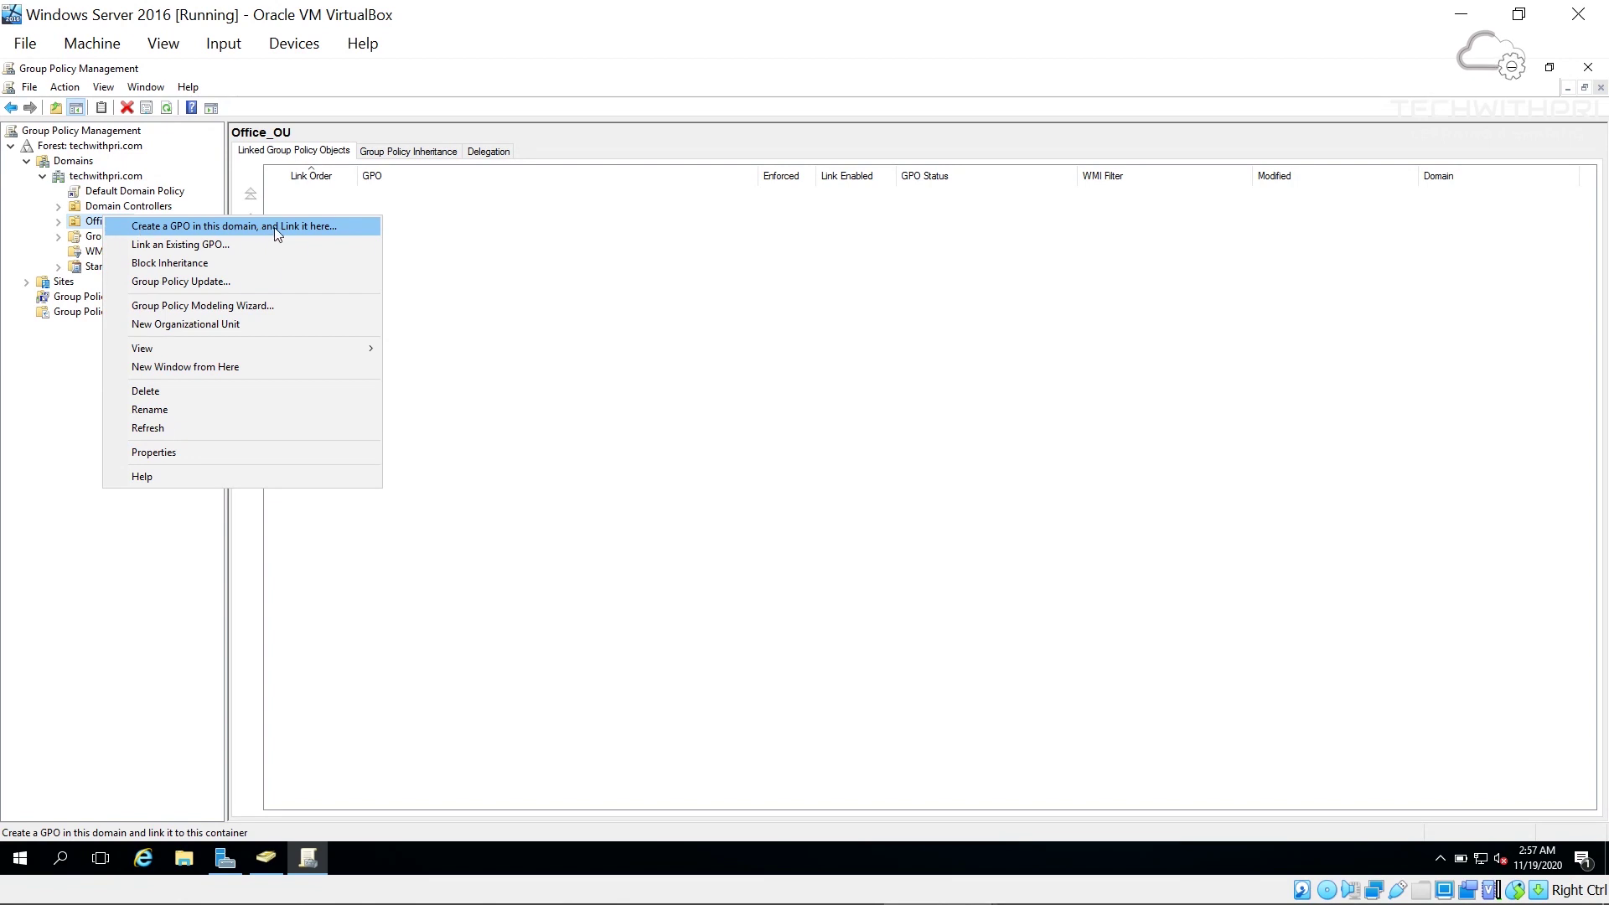
pyautogui.click(274, 228)
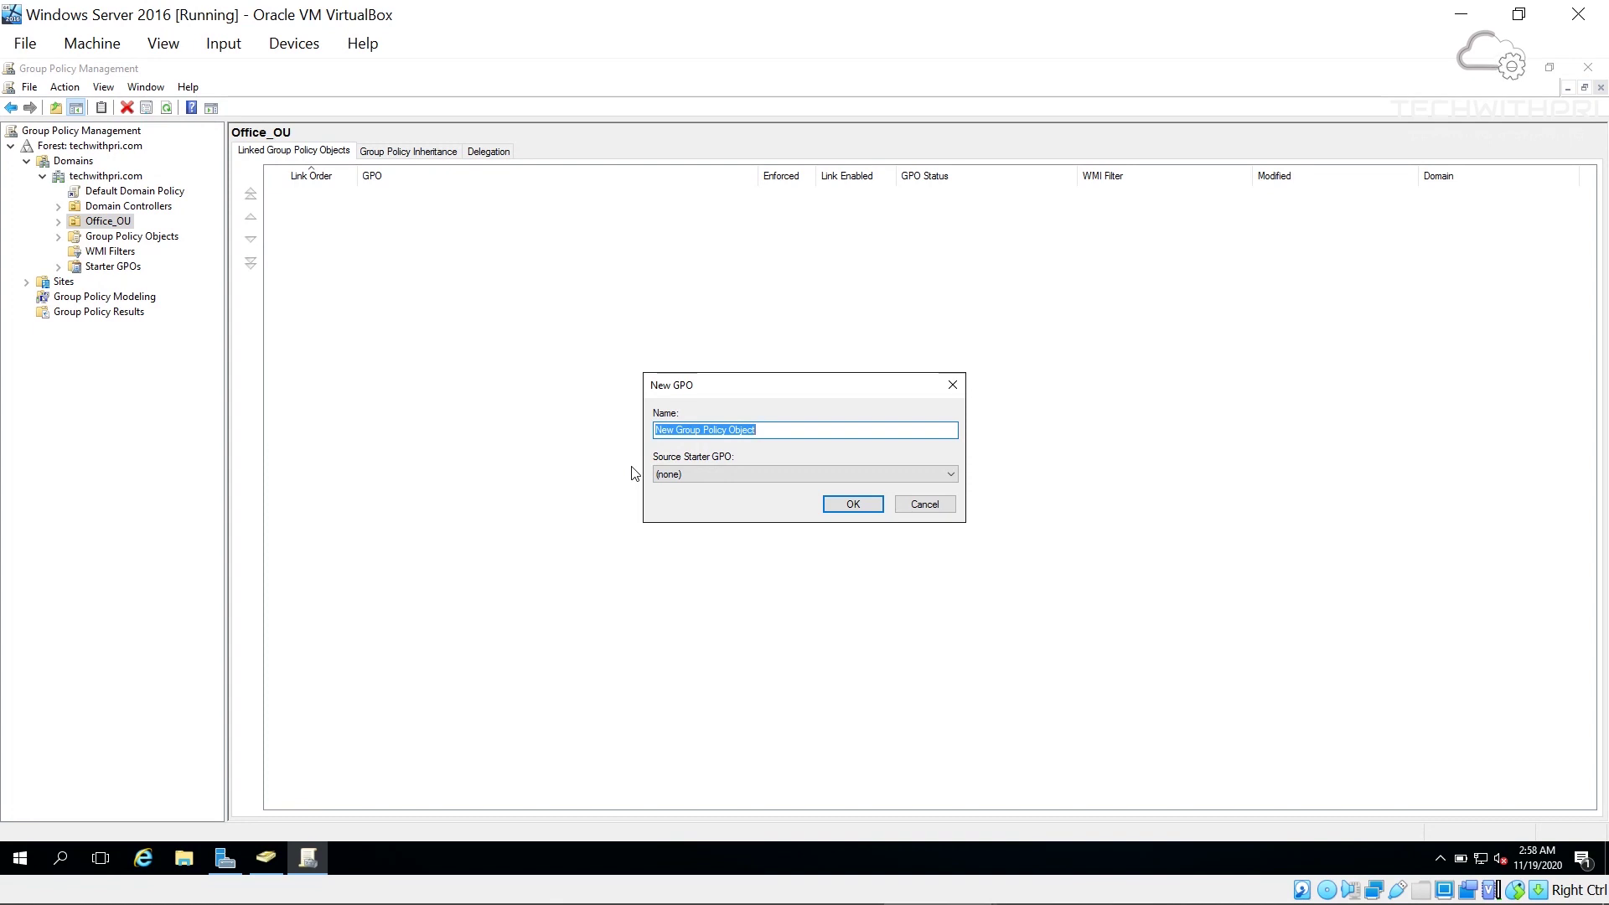
pyautogui.write('Turn_off_CP')
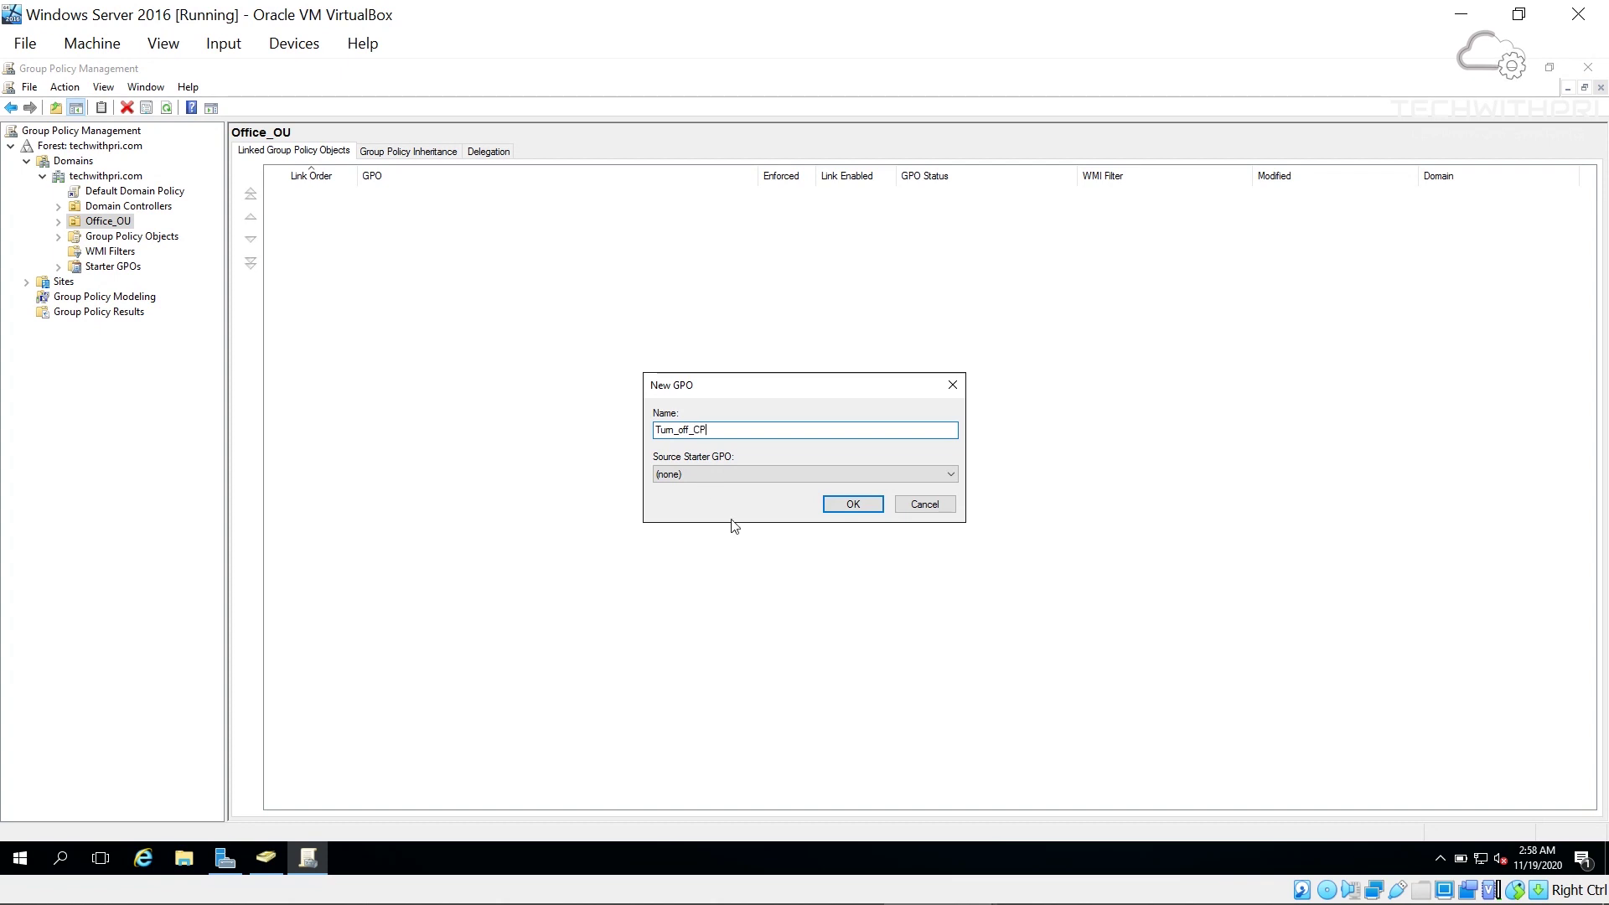
pyautogui.click(843, 508)
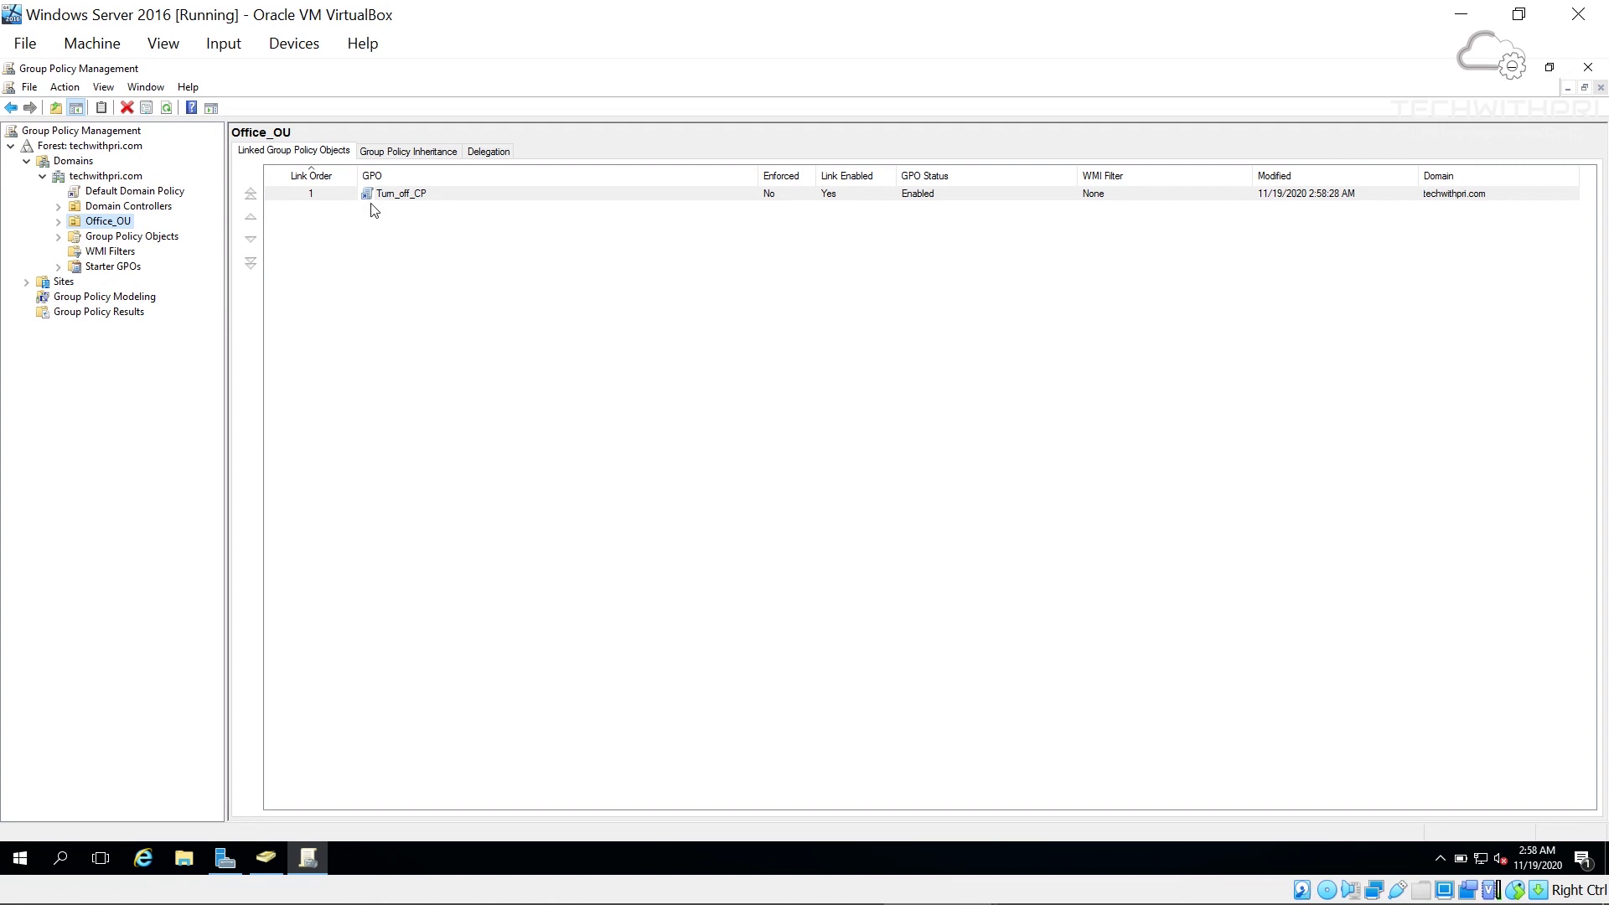
pyautogui.click(58, 221)
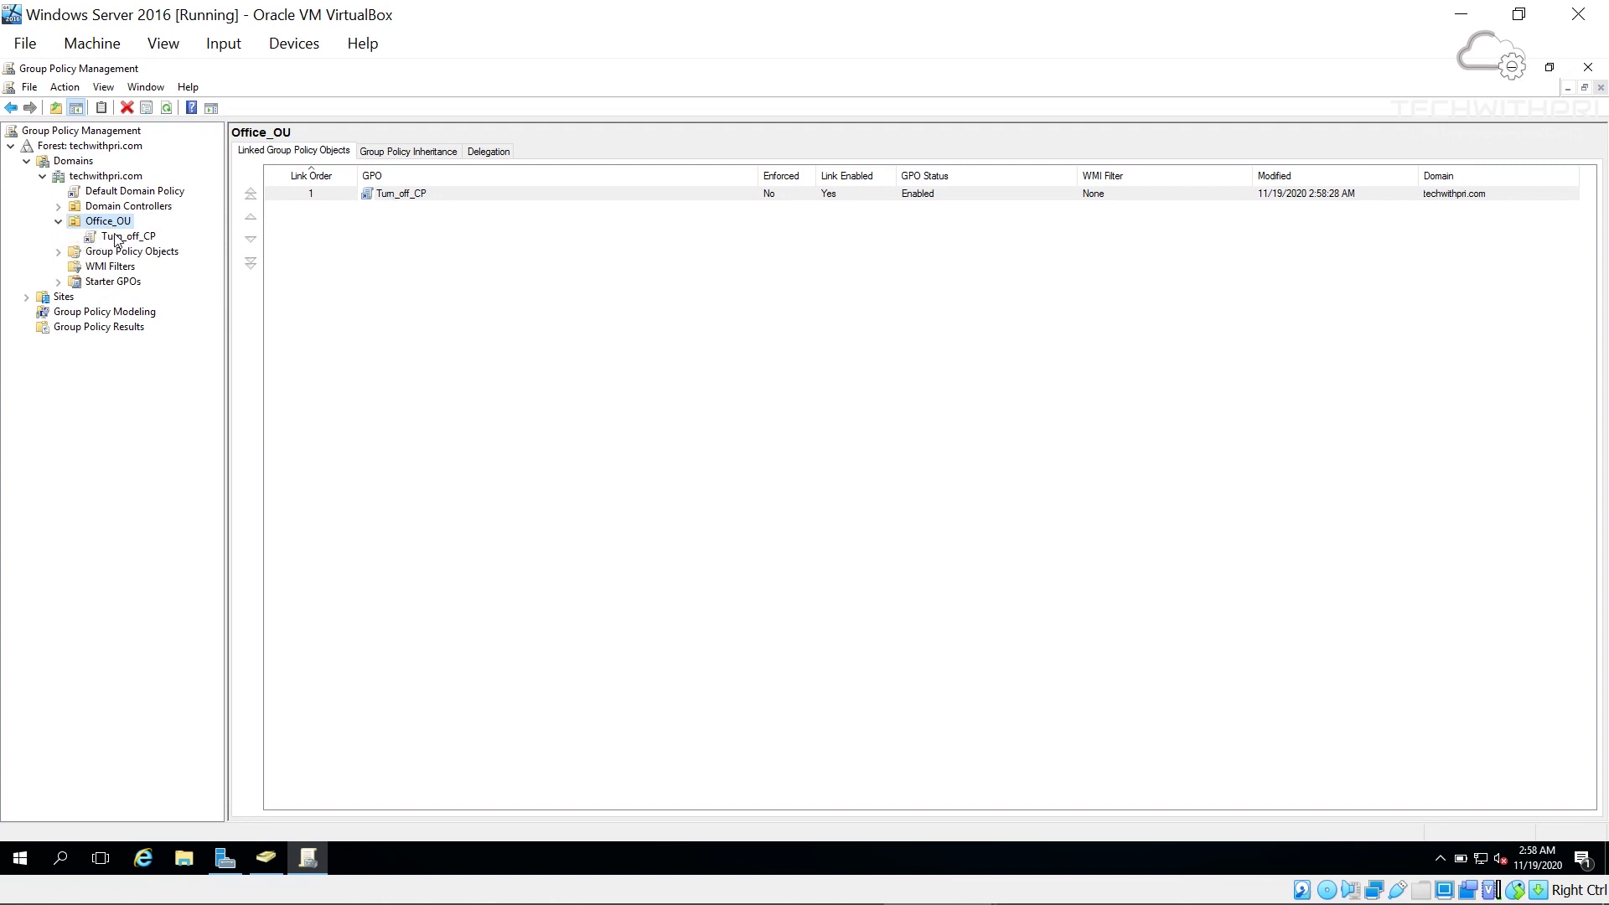
# Step: Show Turn_off_CP's scope under Office_OU and bring up its link options menu
pyautogui.click(147, 237)
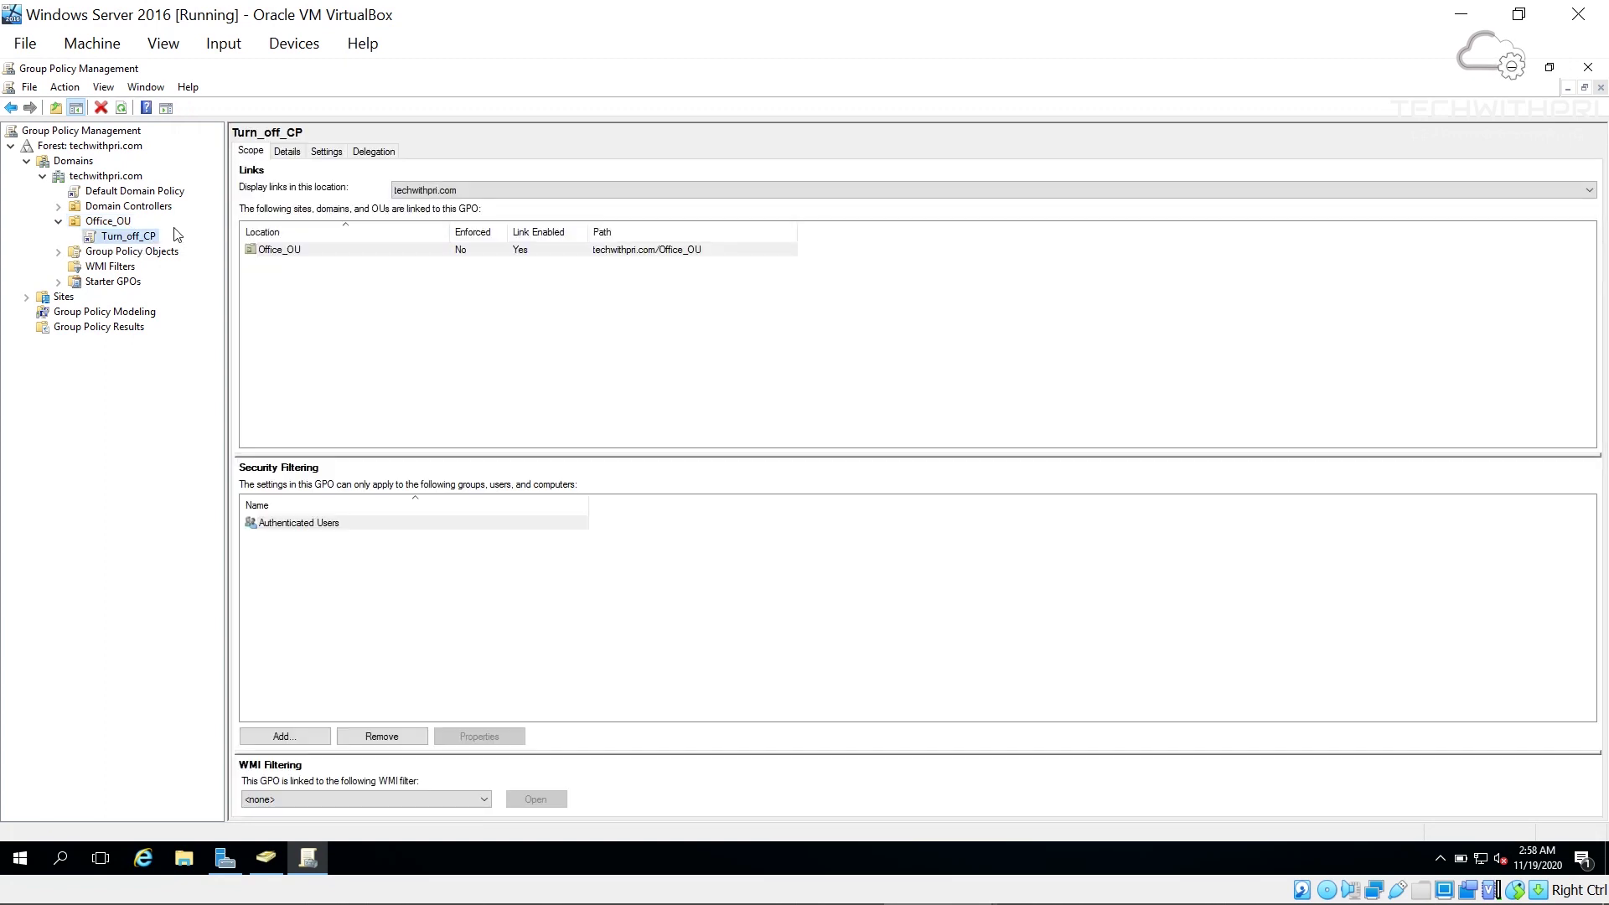
pyautogui.rightClick(104, 244)
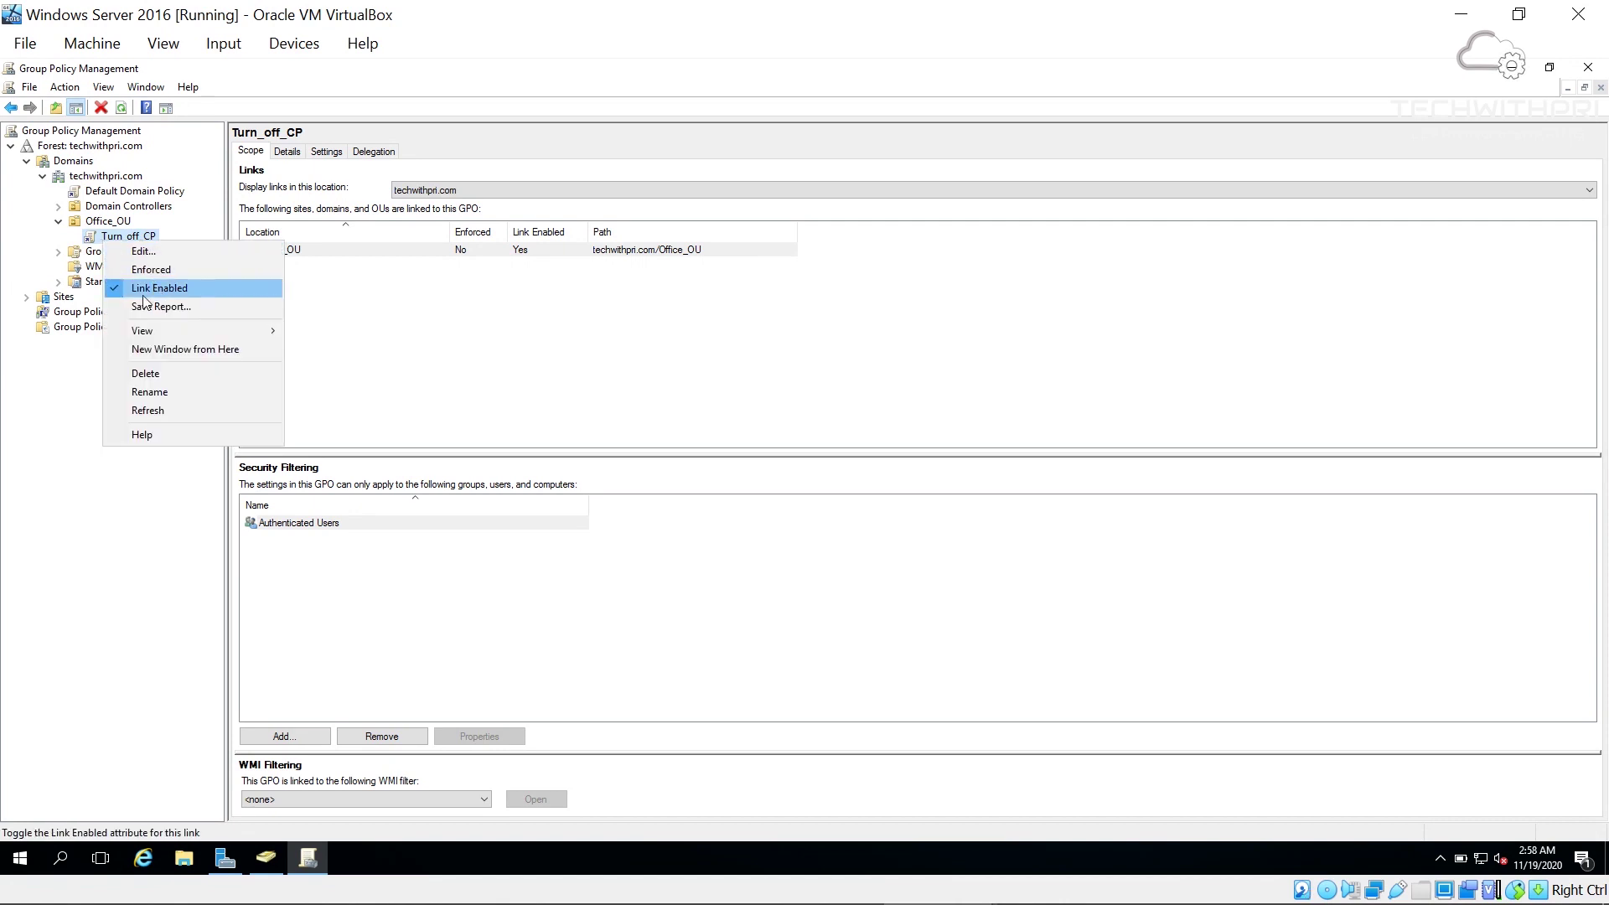
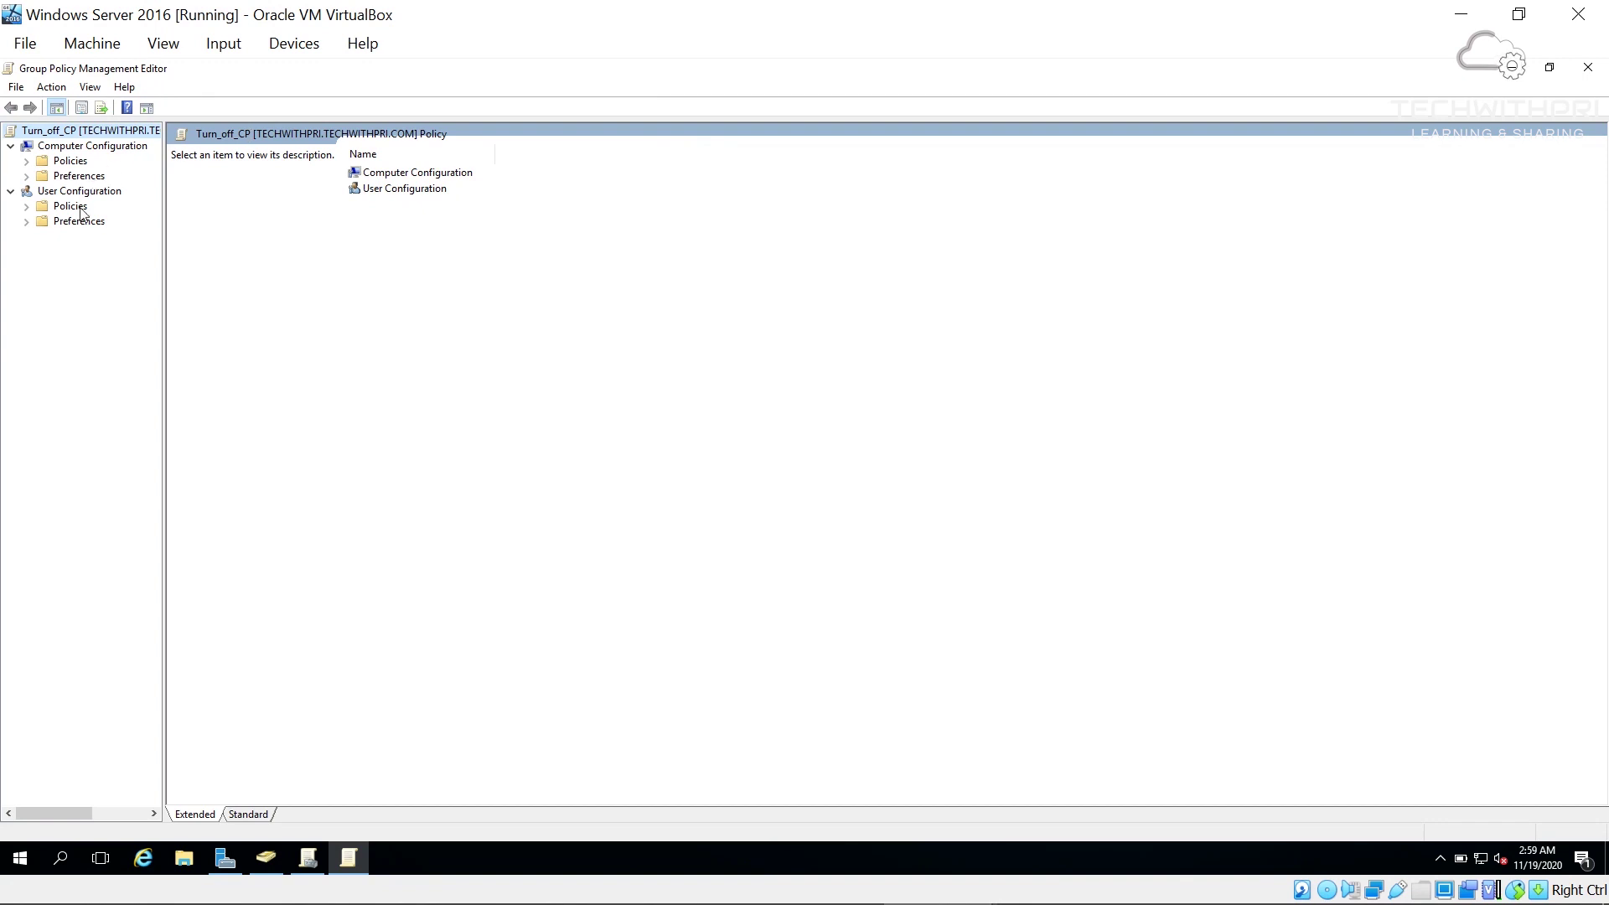
# Step: Show the Computer Configuration branch of the Turn_off_CP policy
pyautogui.click(67, 147)
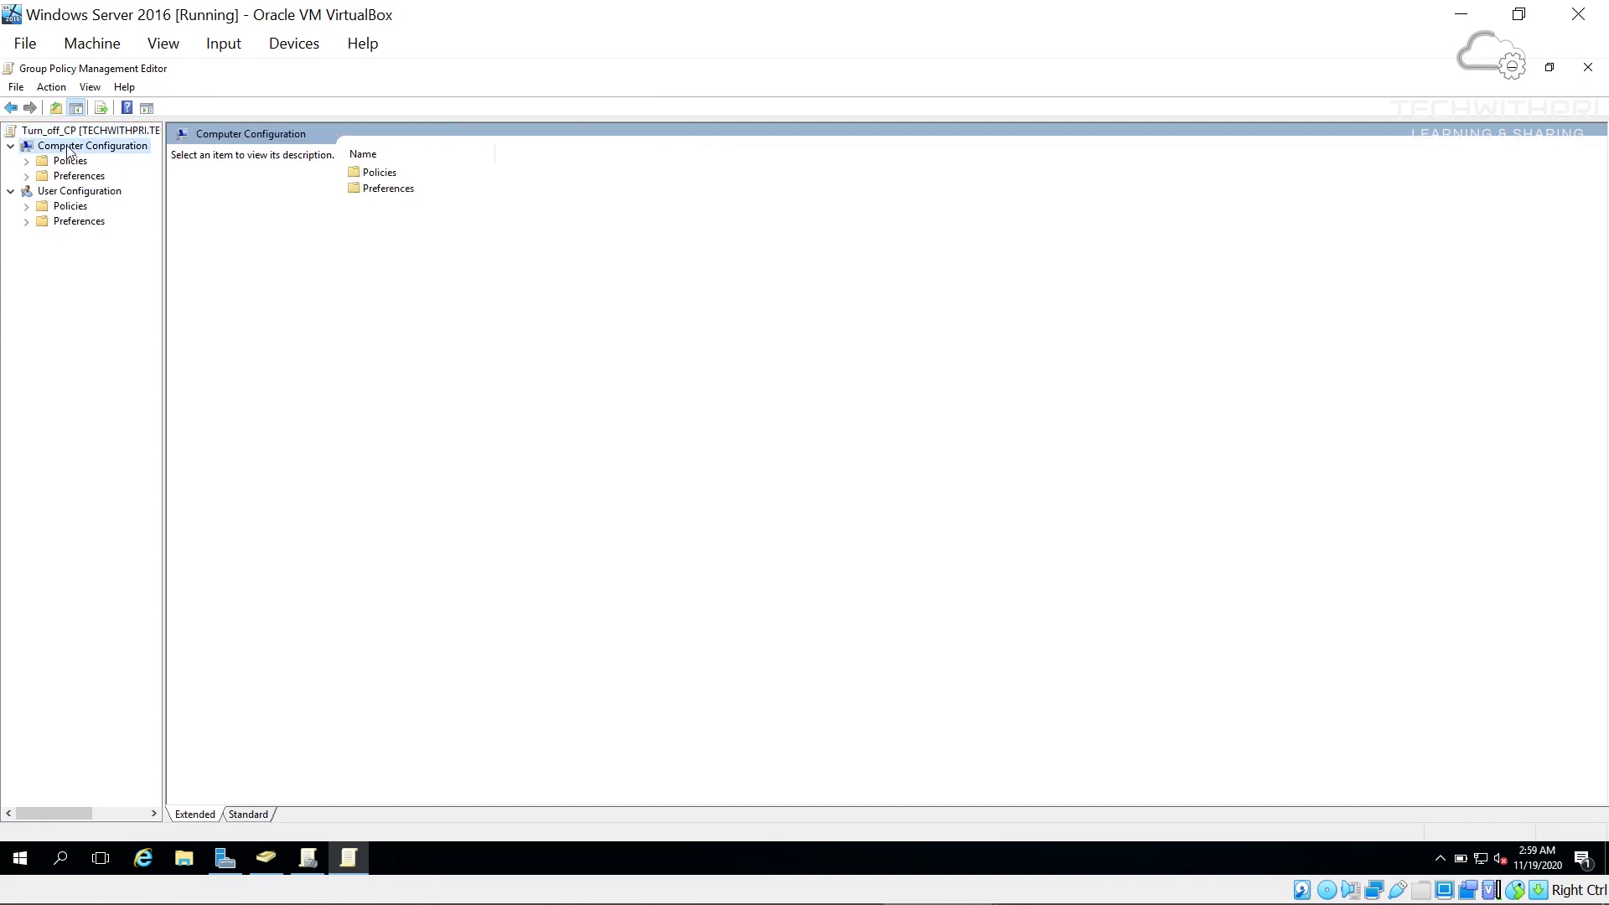
# Step: Navigate User Configuration > Policies > Administrative Templates down to the Control Panel settings
pyautogui.click(68, 193)
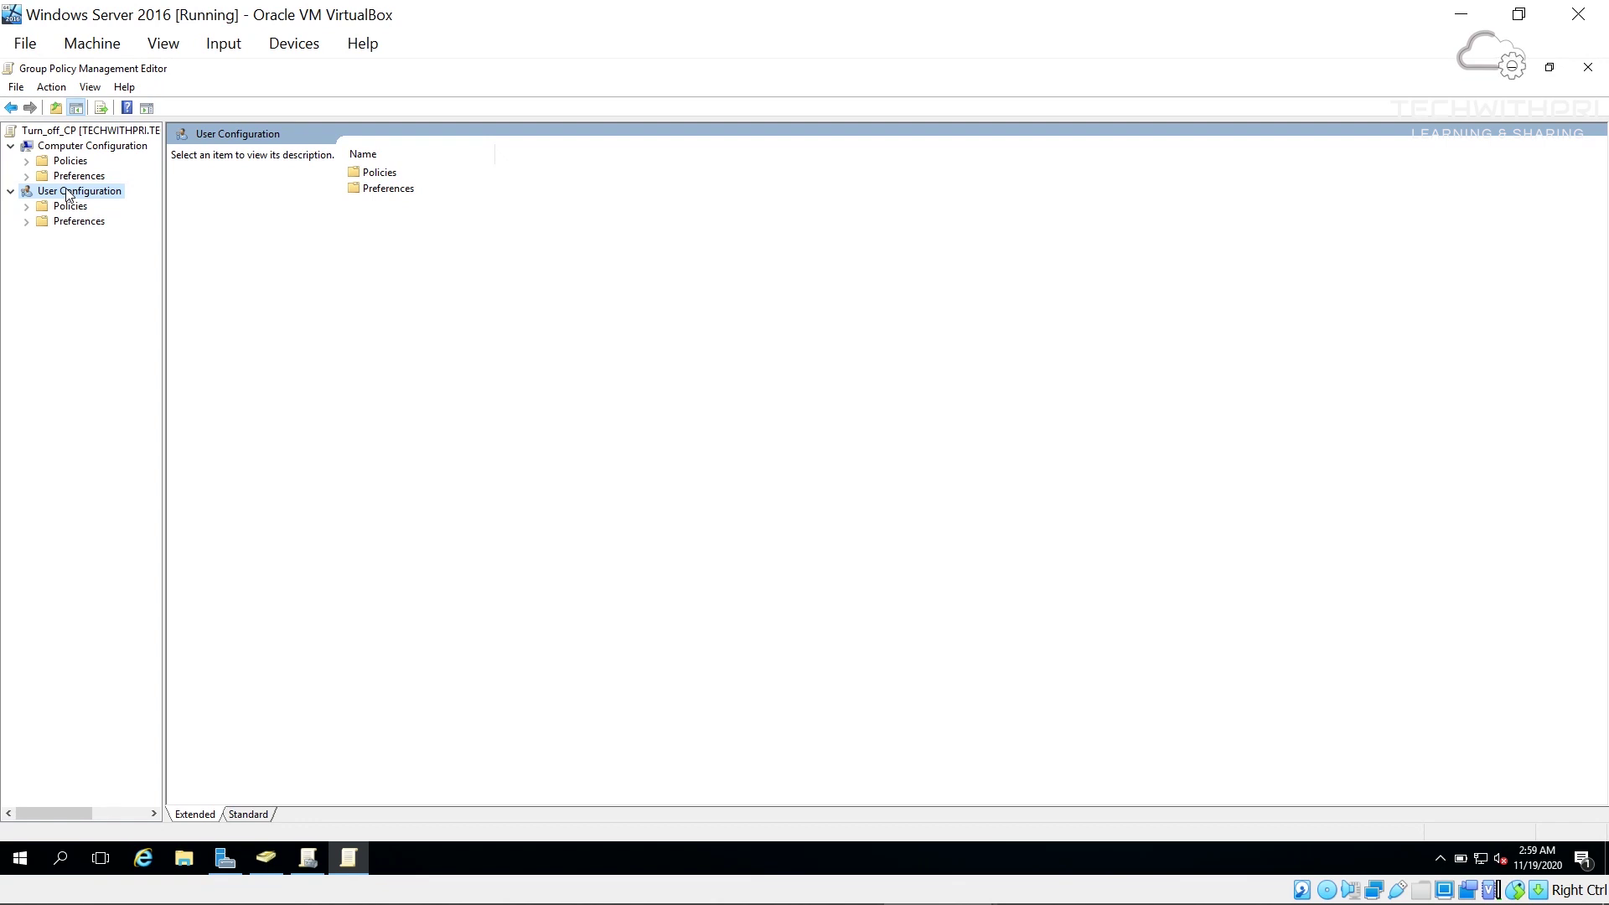
pyautogui.doubleClick(69, 206)
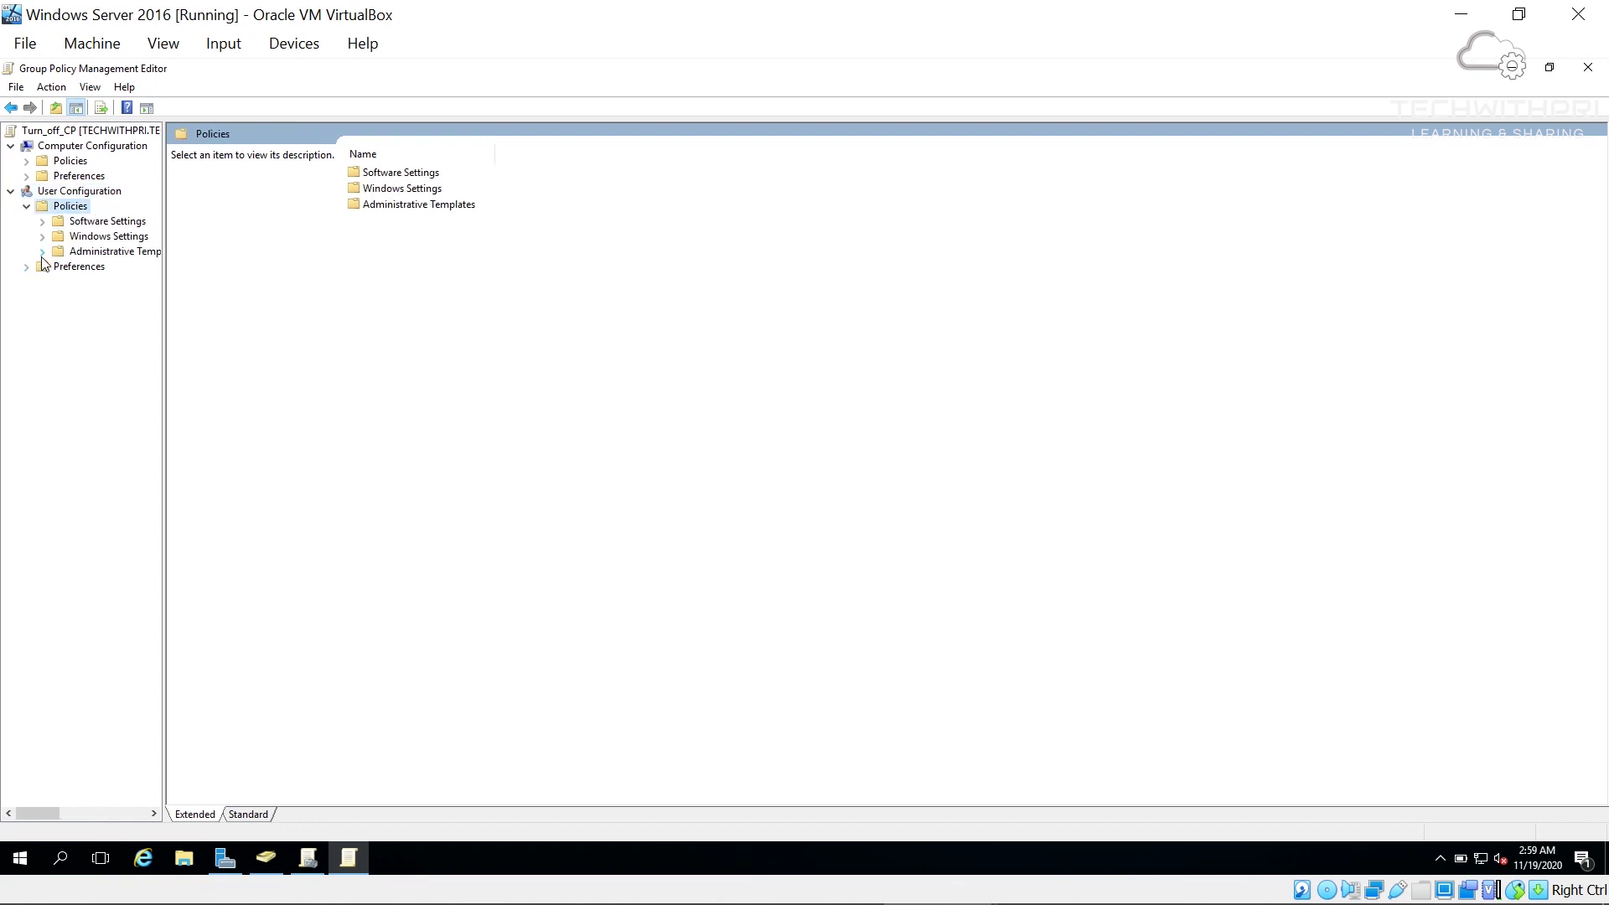
pyautogui.click(42, 253)
pyautogui.click(123, 267)
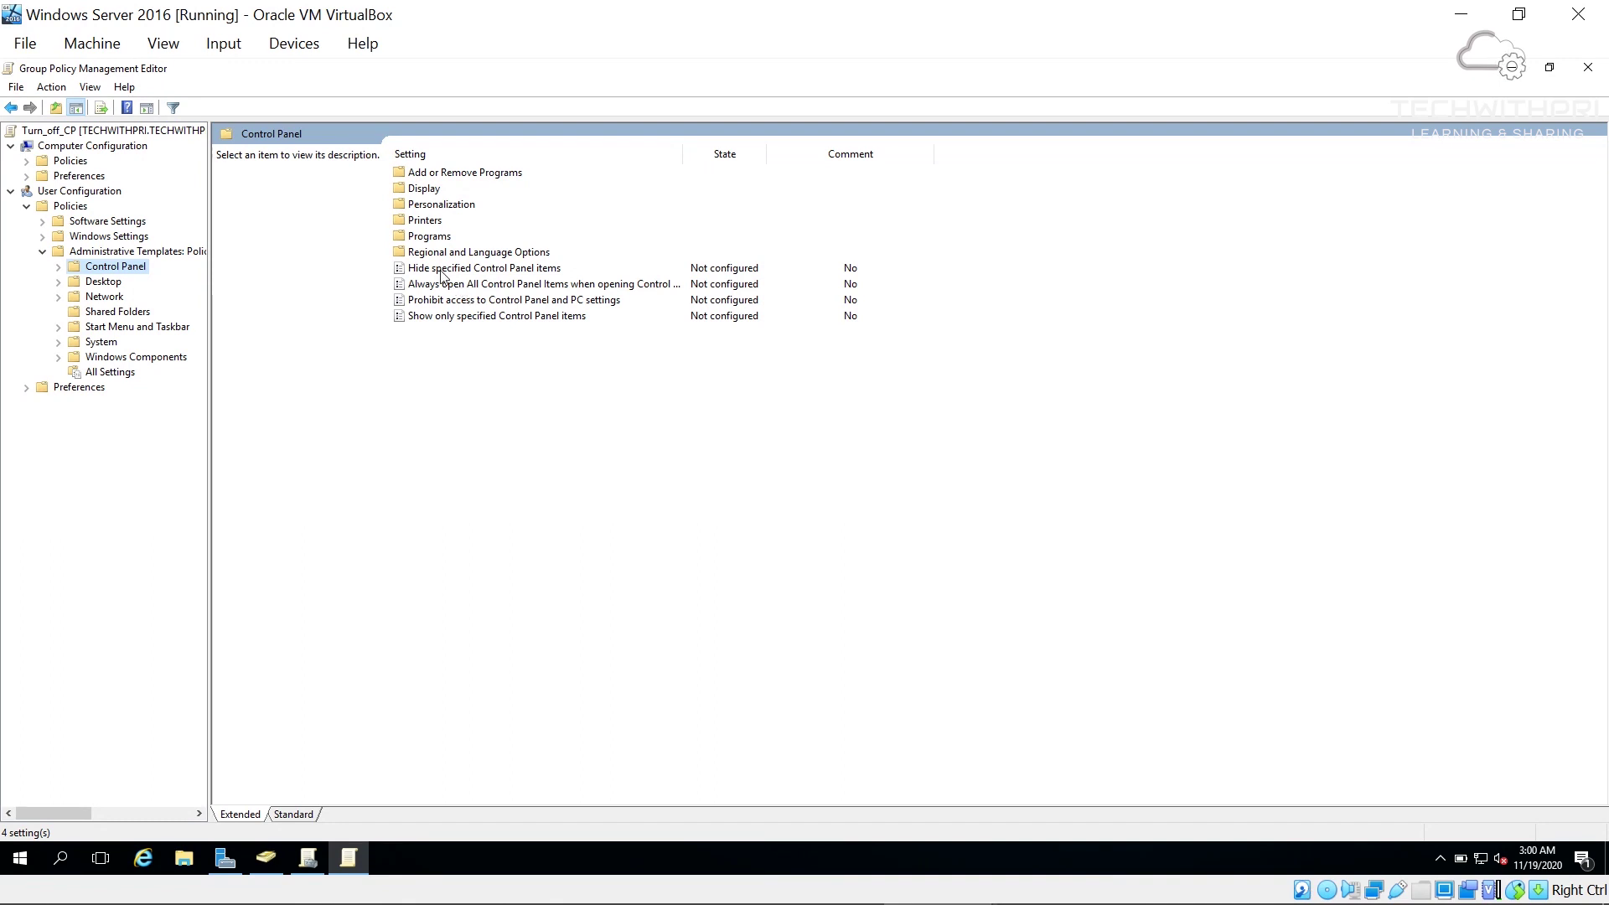
# Step: Set 'Prohibit access to Control Panel and PC settings' to Enabled, then switch to the Client 3 VM
pyautogui.click(493, 303)
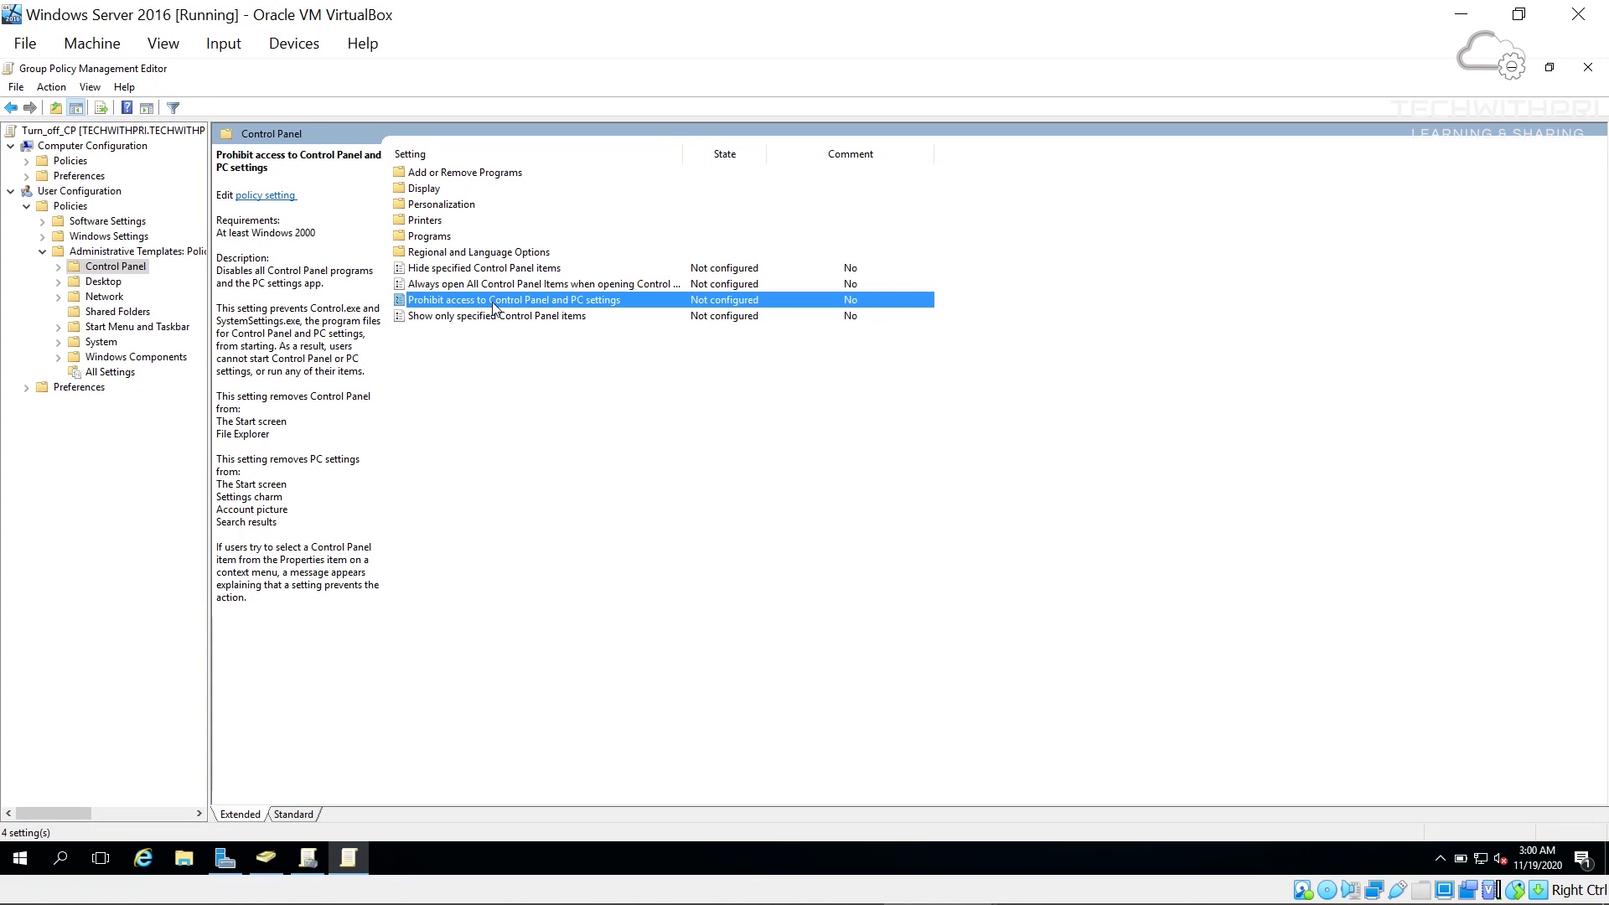
pyautogui.doubleClick(493, 307)
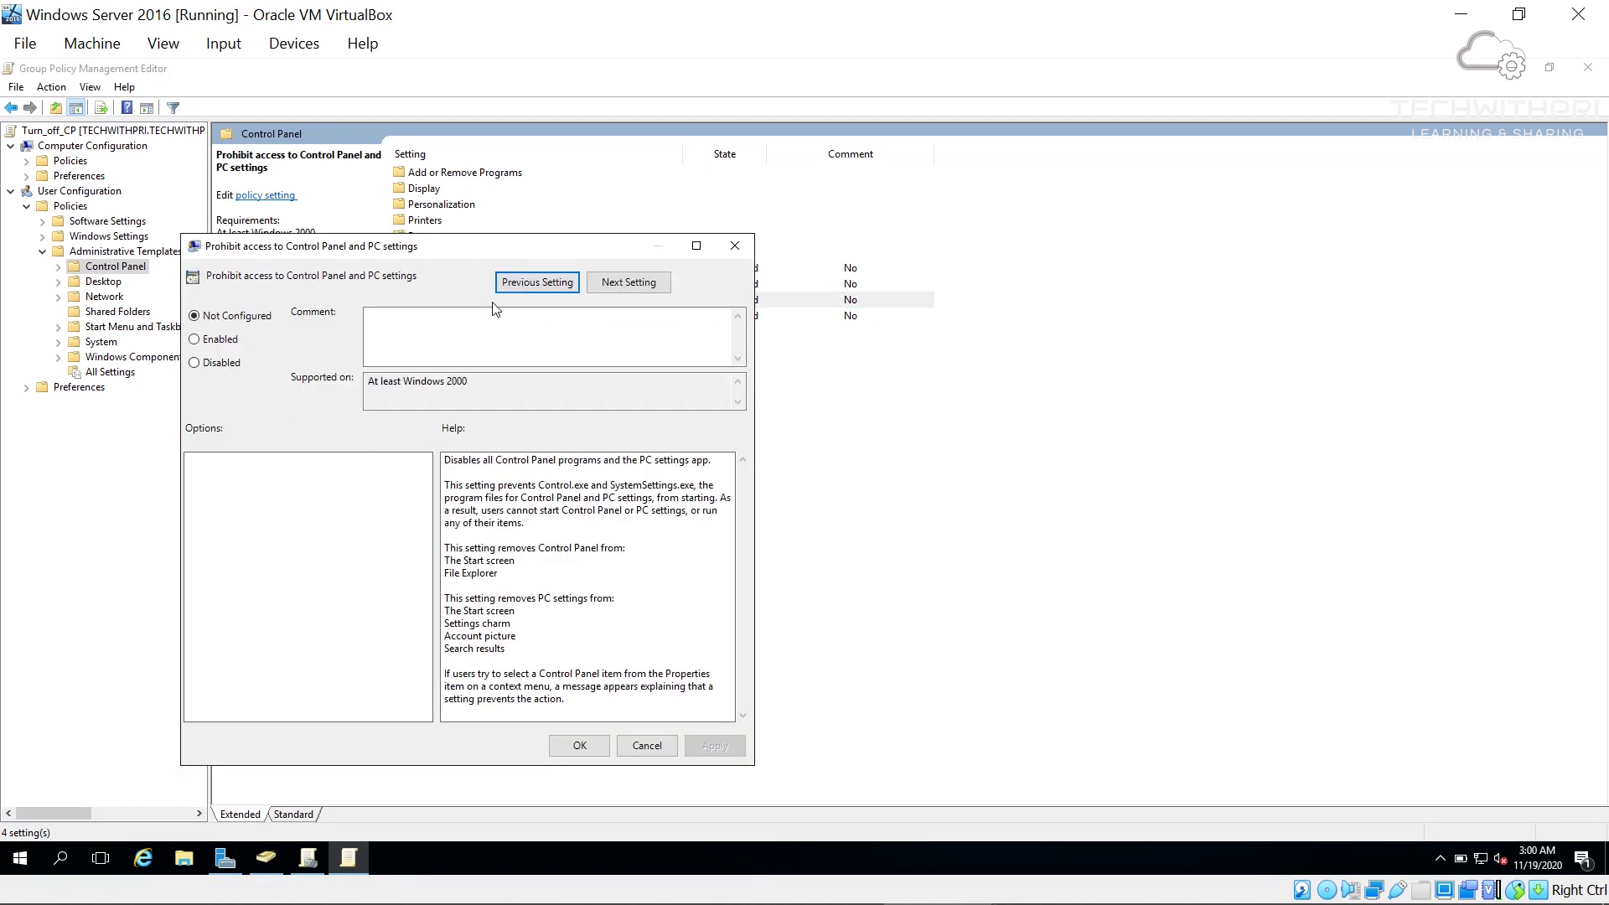
pyautogui.click(235, 348)
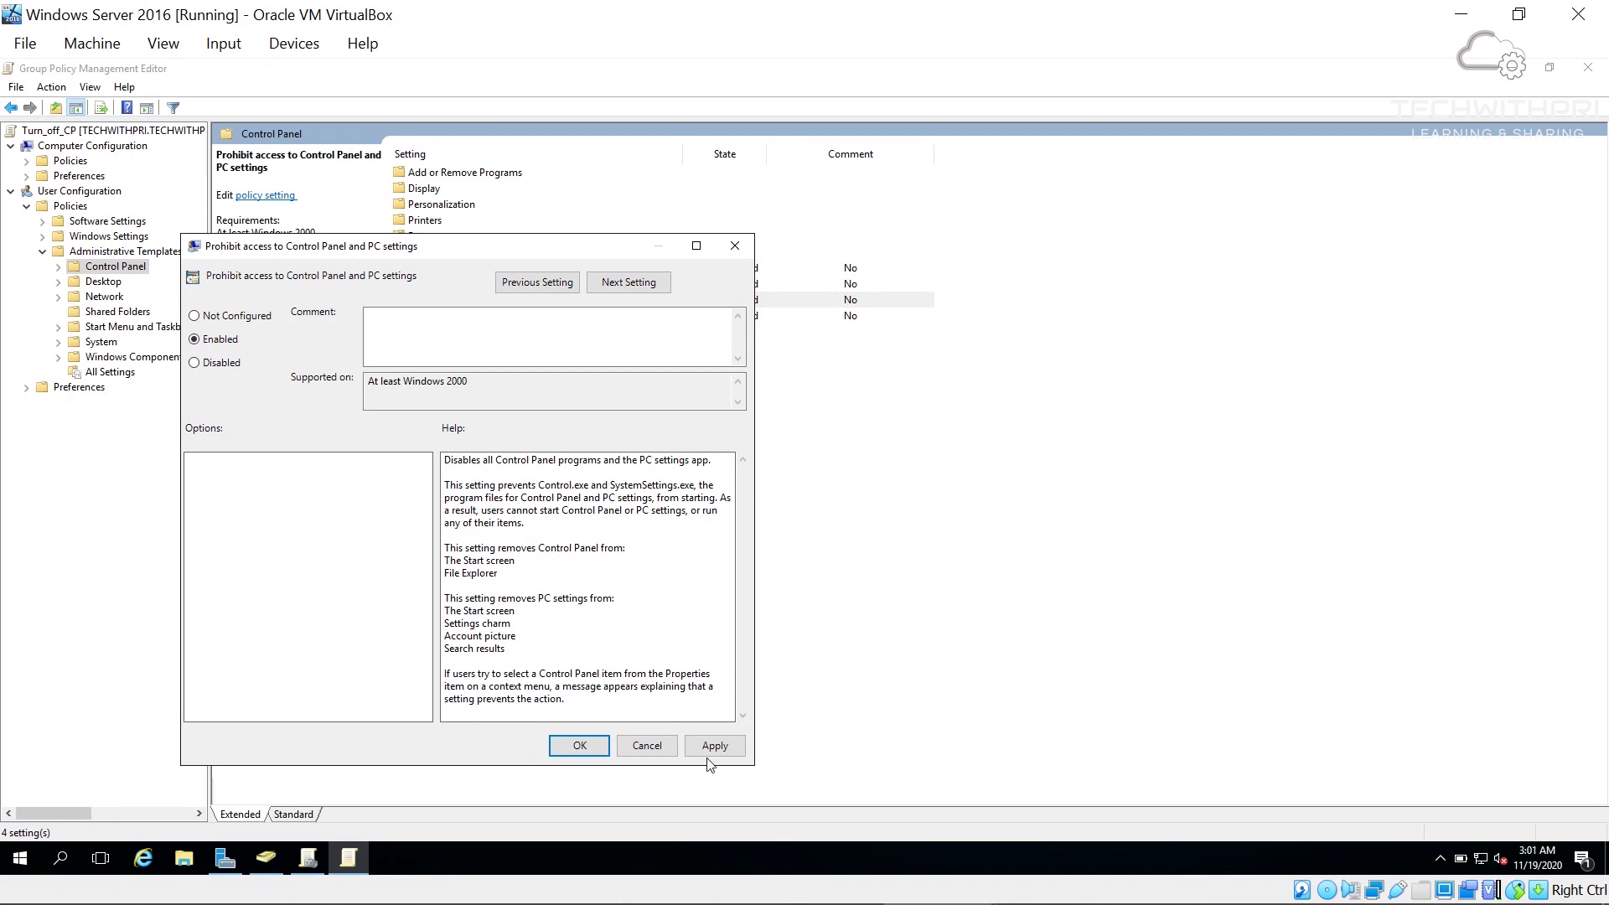
pyautogui.moveTo(943, 885)
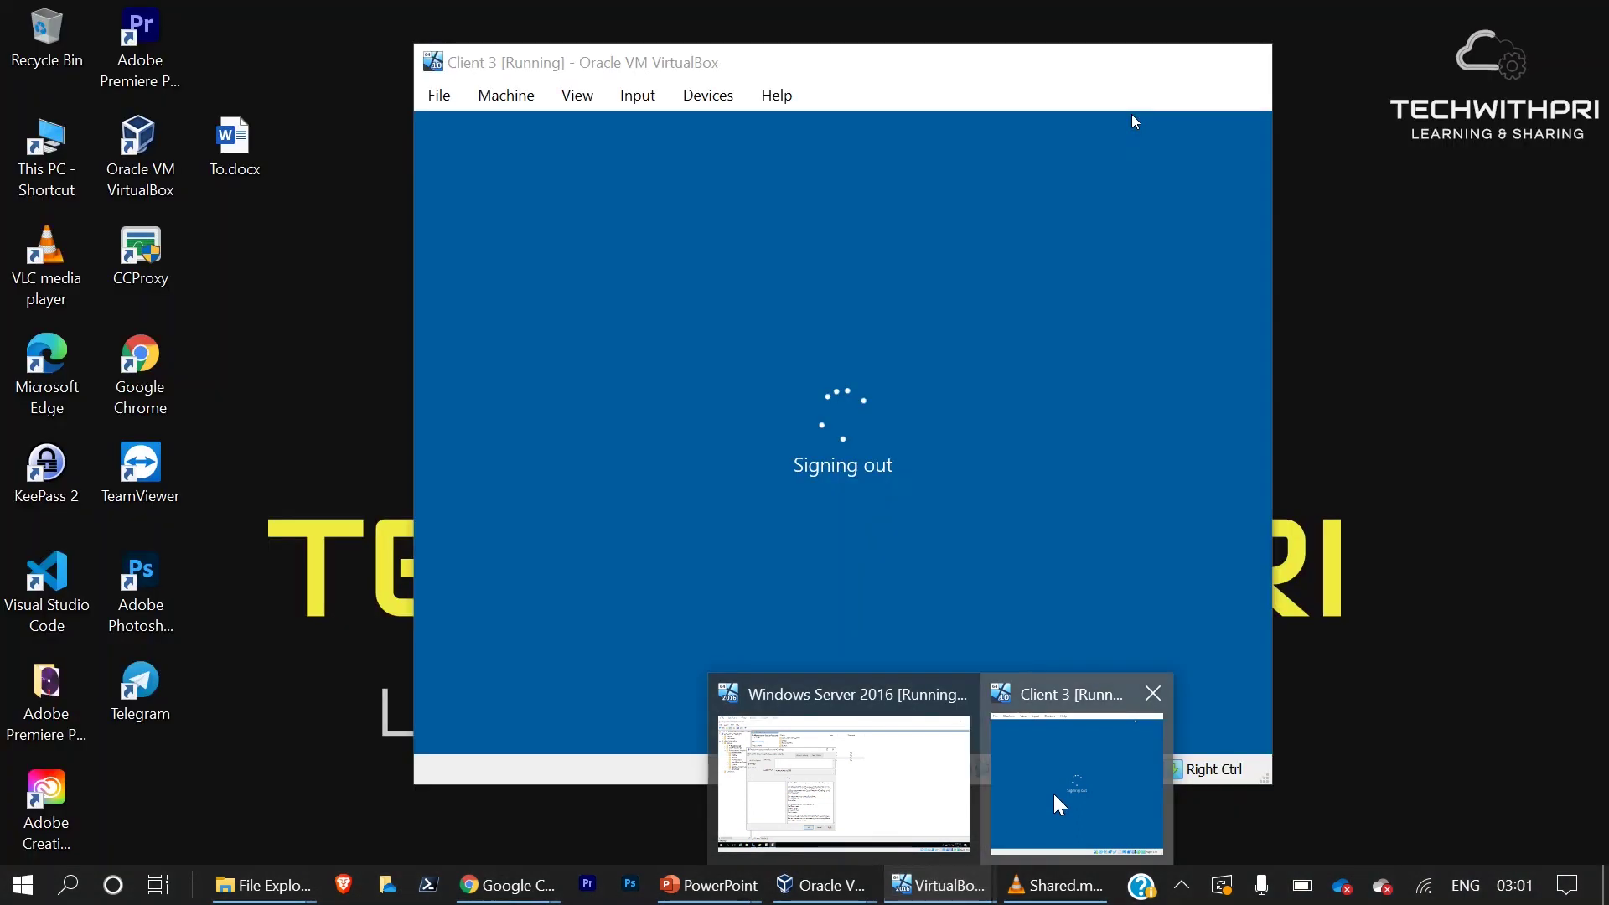
pyautogui.click(1053, 793)
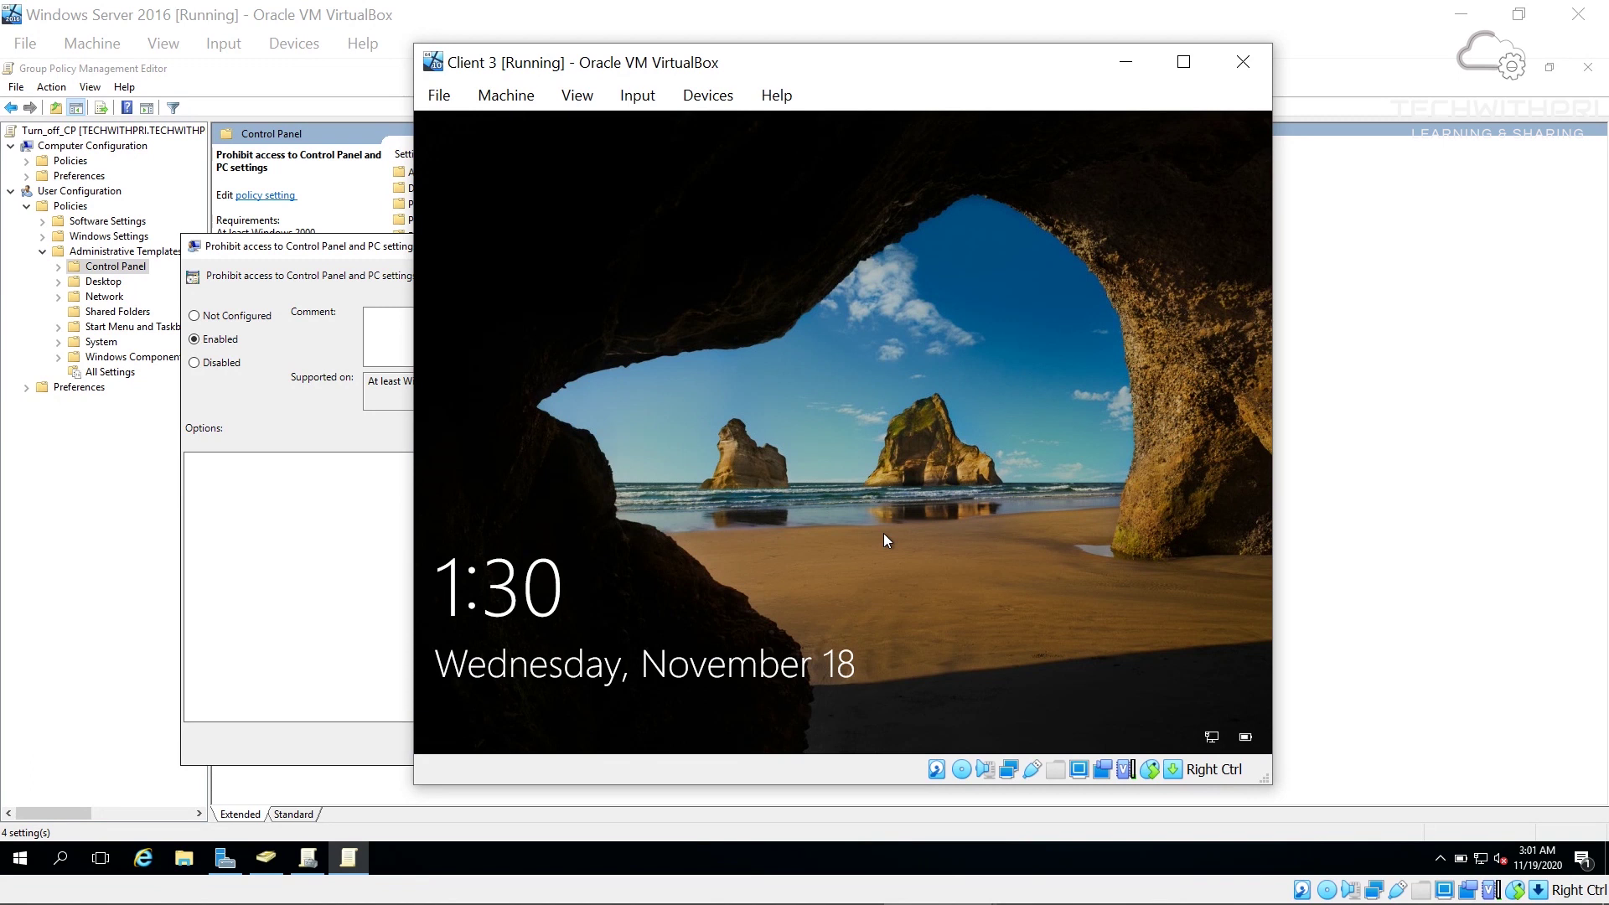
# Step: Unlock Client 3, refresh its desktop, and confirm Control Panel still opens before returning to the server dialog
pyautogui.click(884, 533)
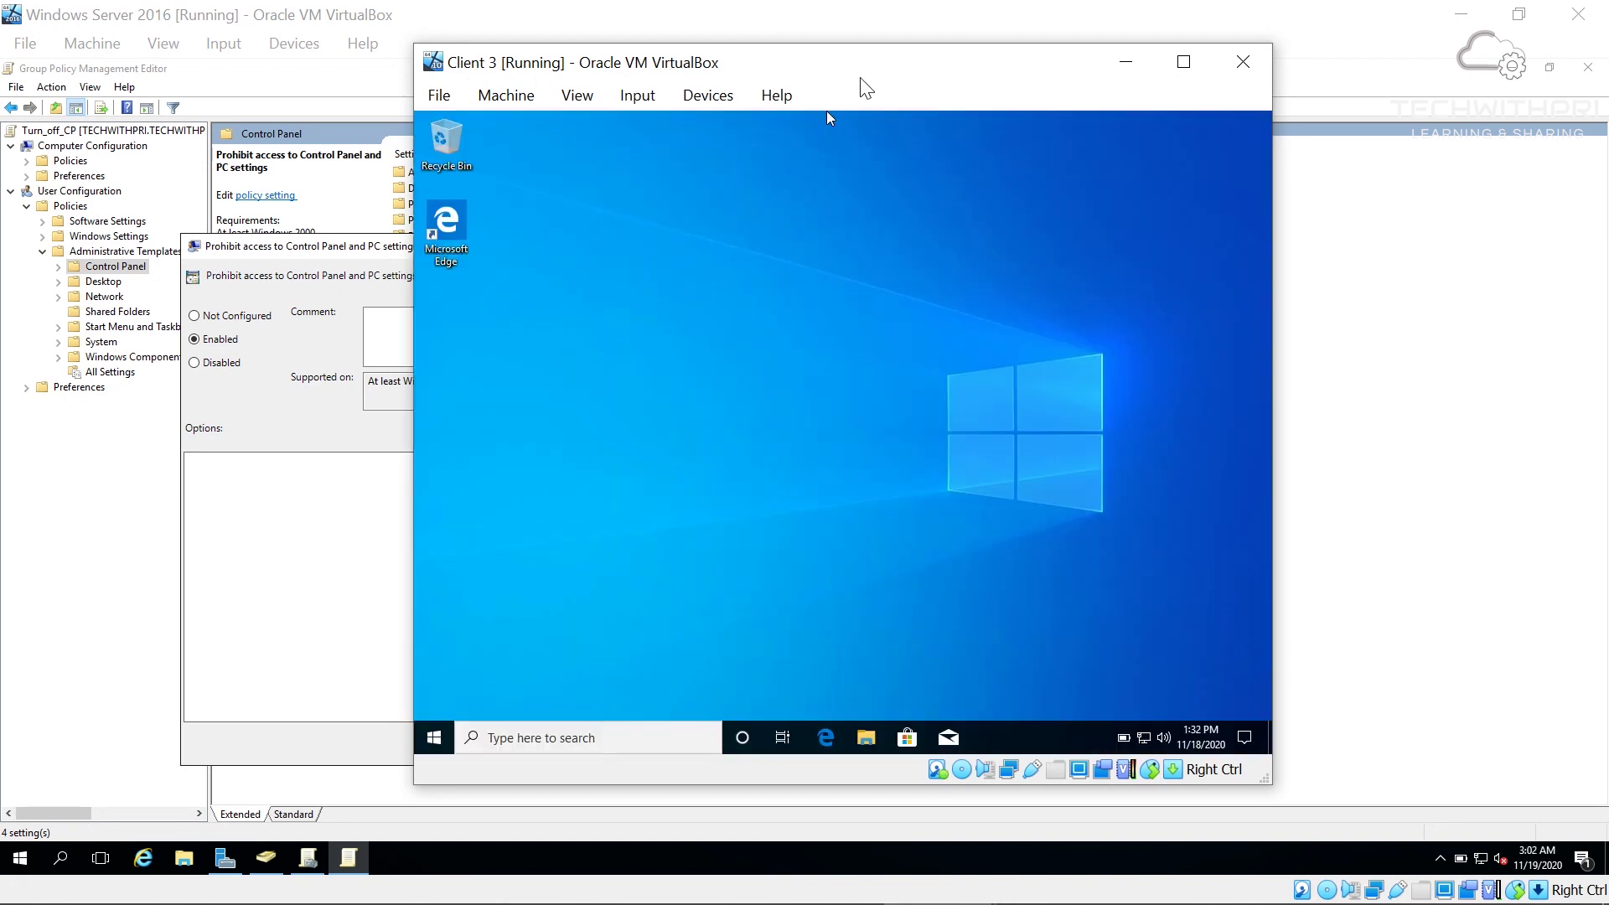
pyautogui.rightClick(902, 246)
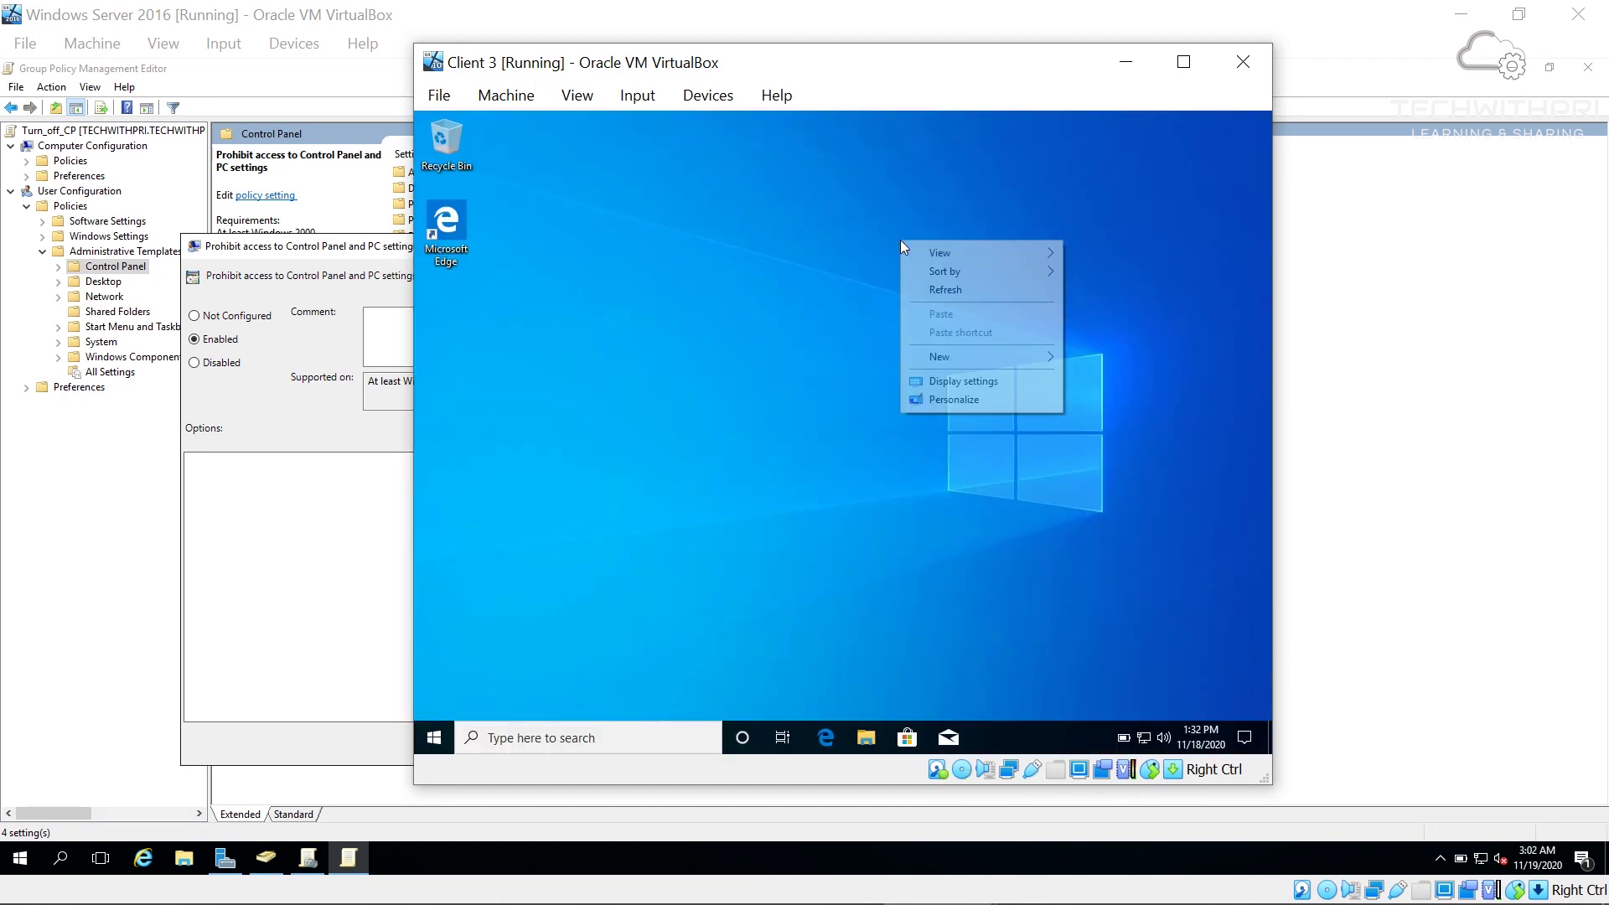
pyautogui.click(929, 290)
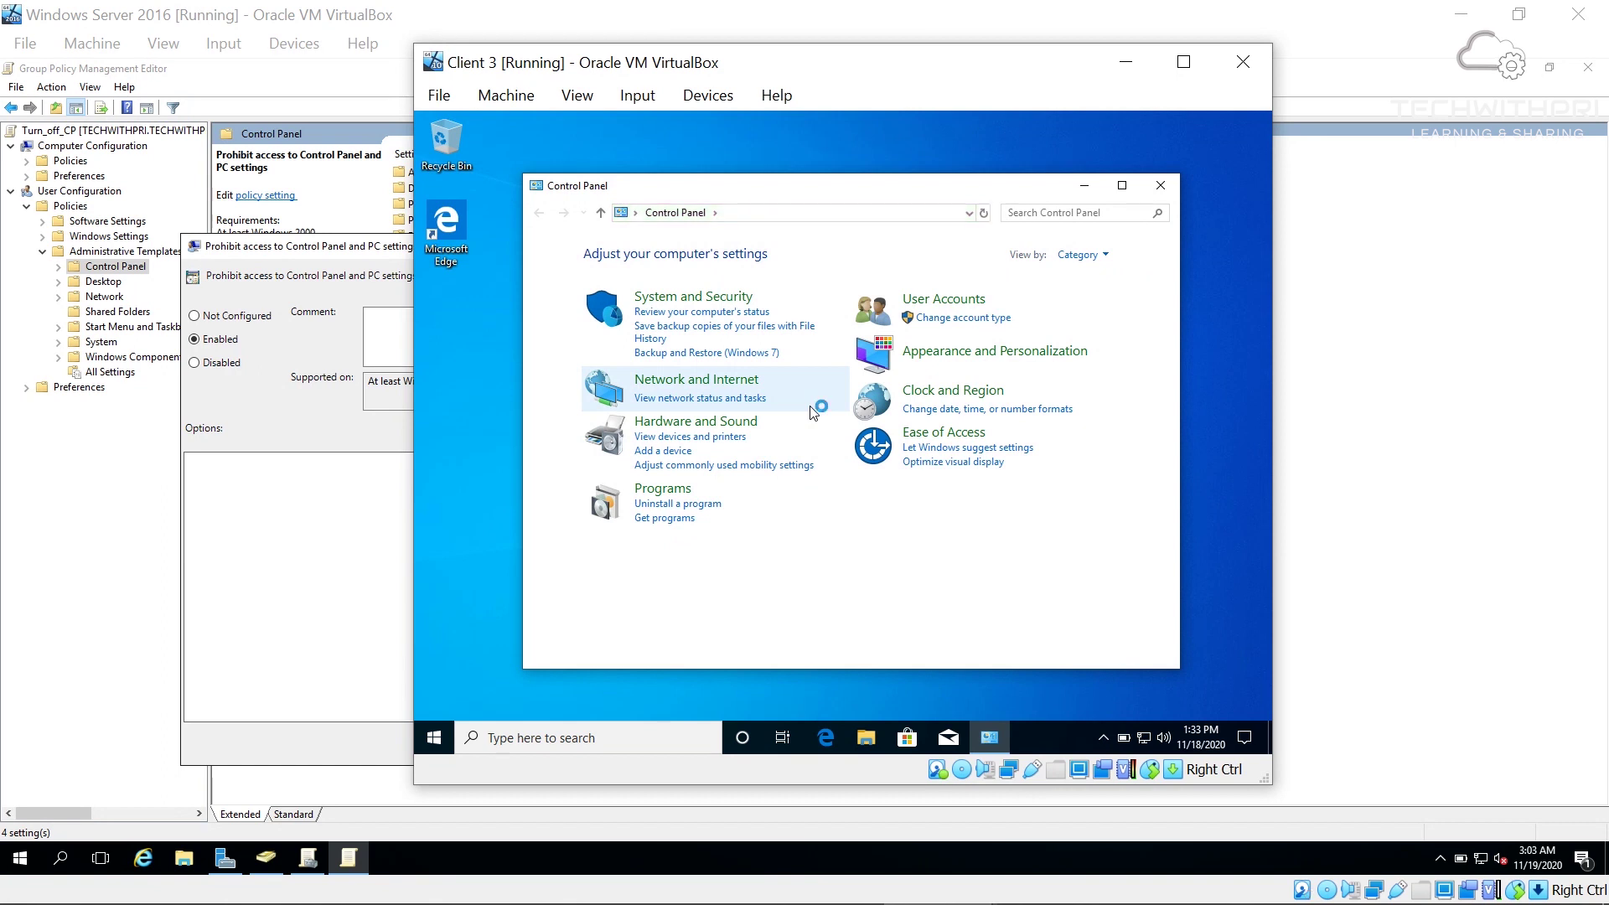
pyautogui.click(1084, 185)
pyautogui.click(341, 379)
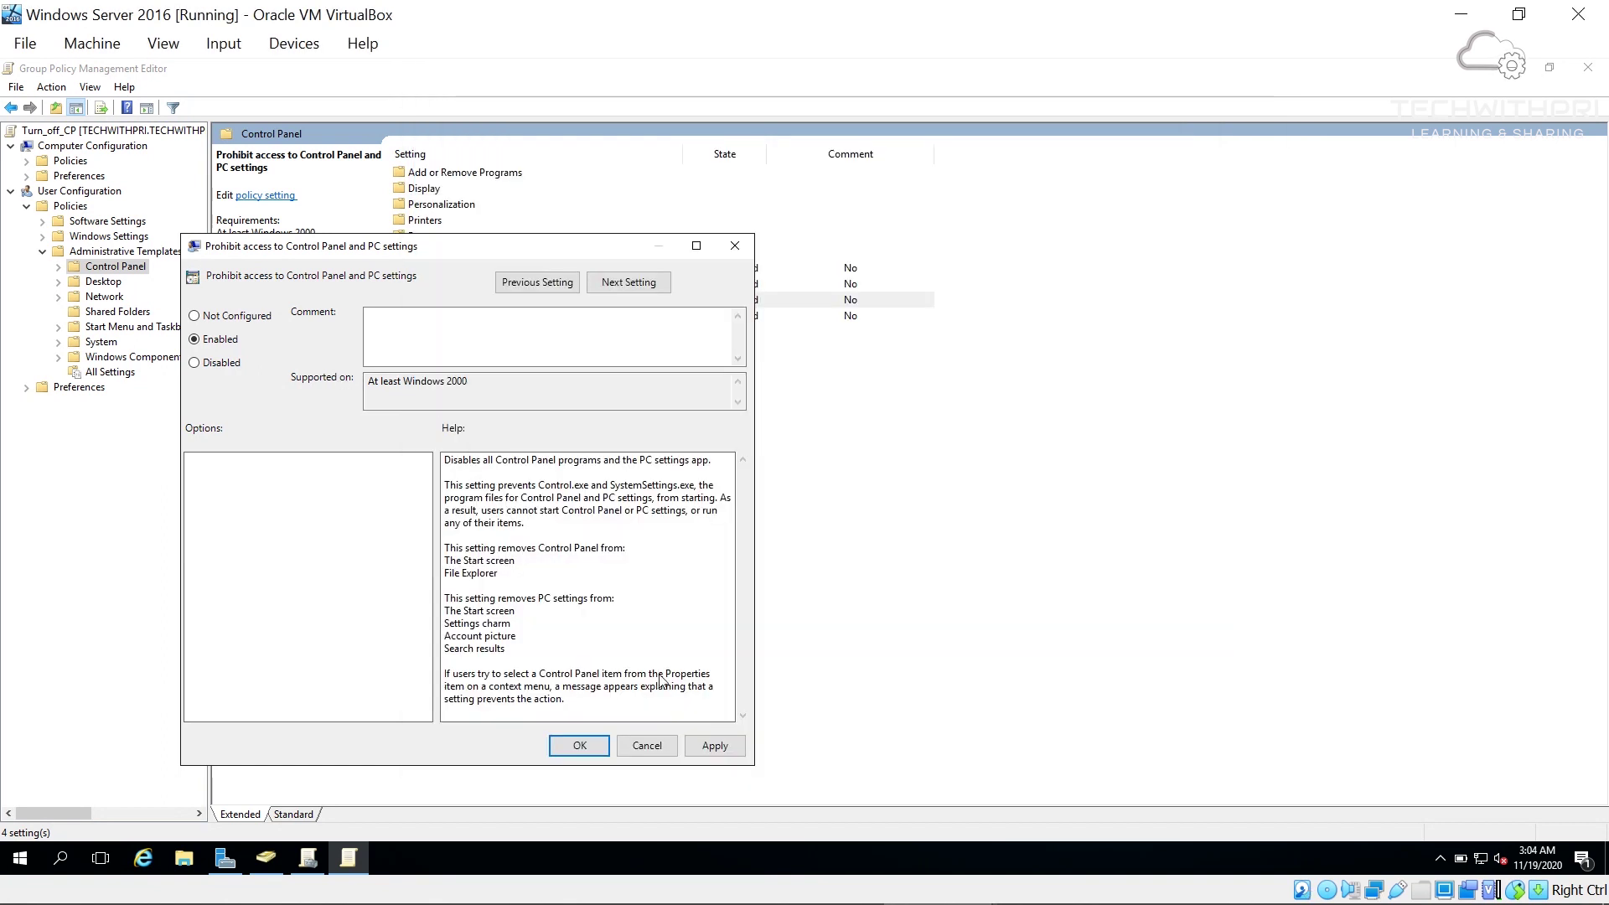
# Step: Apply the Enabled Control Panel prohibition, close the dialog, and list the Start Menu and Taskbar settings
pyautogui.click(704, 755)
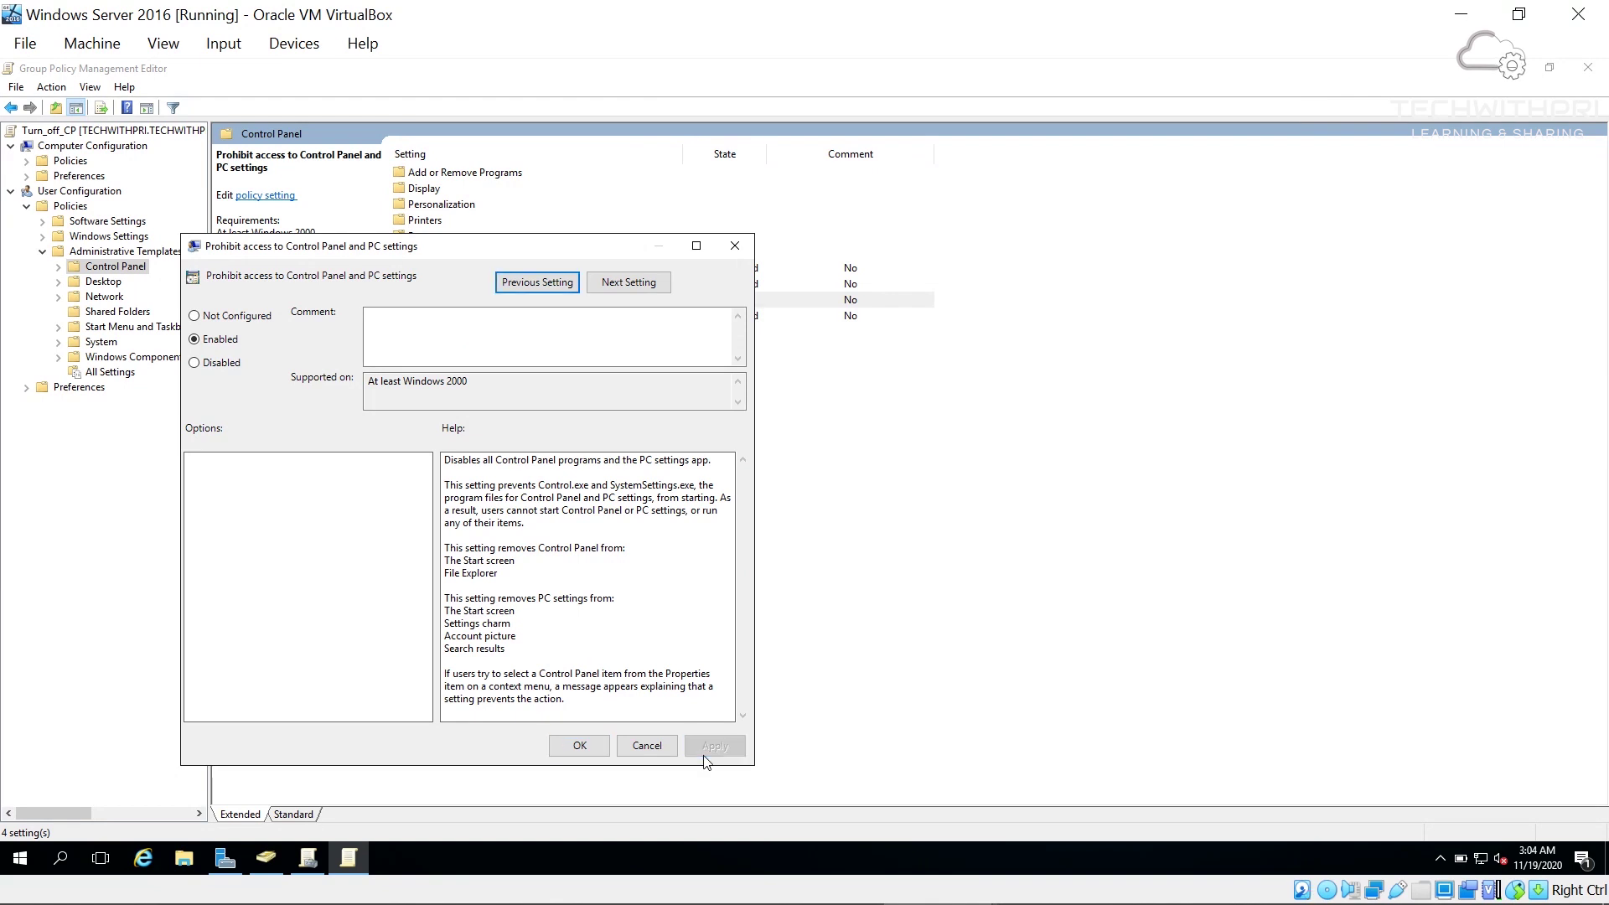
pyautogui.click(604, 748)
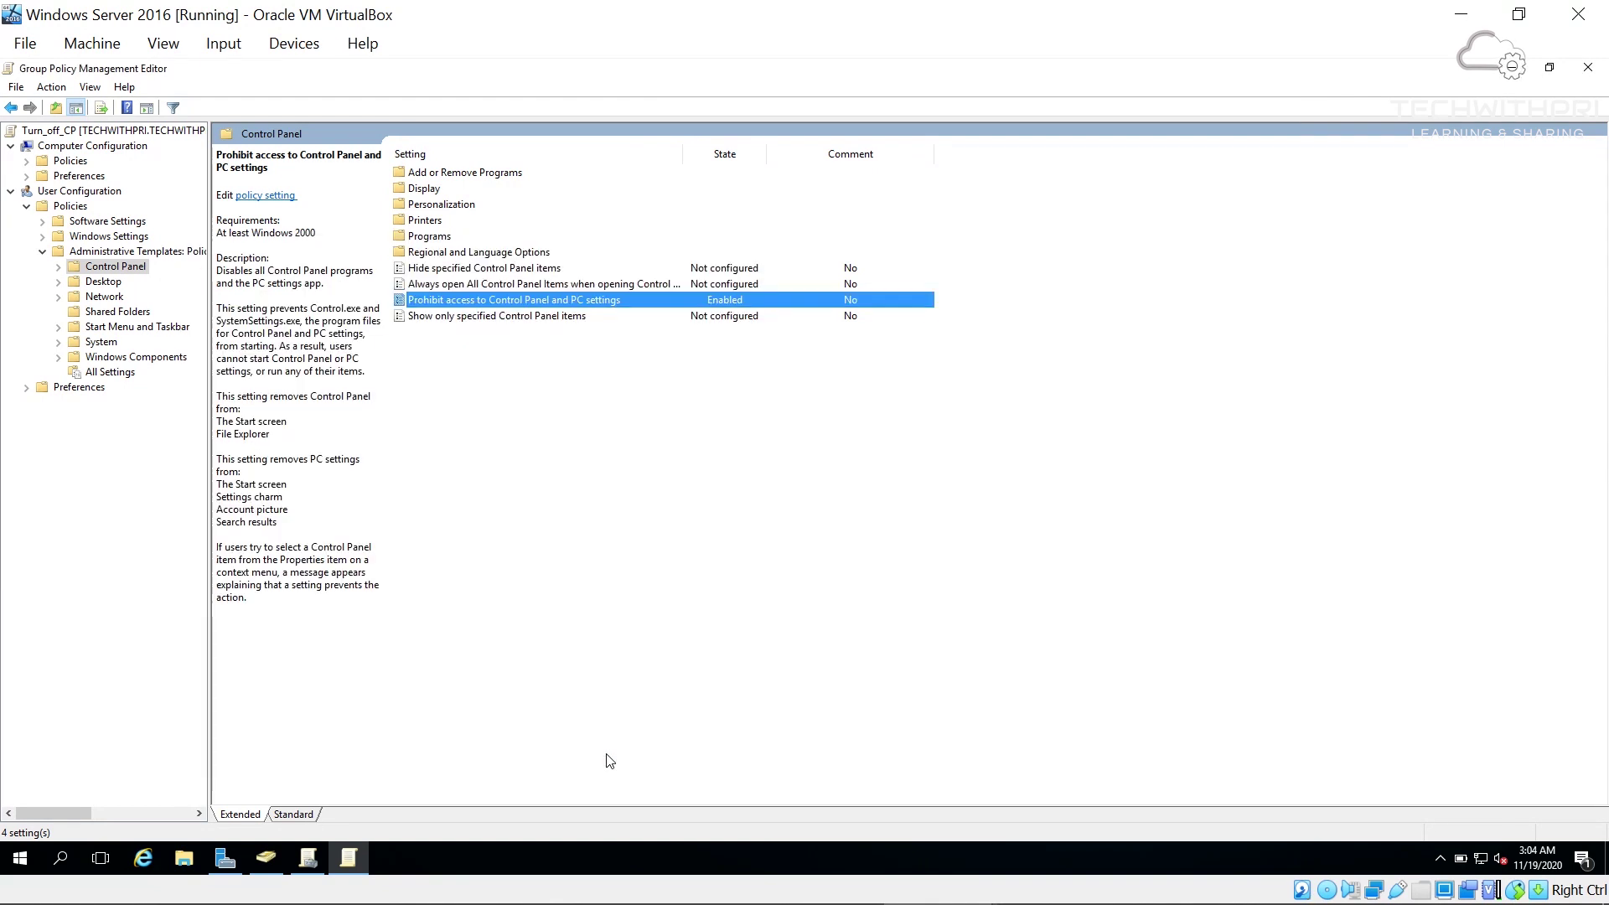
pyautogui.click(137, 327)
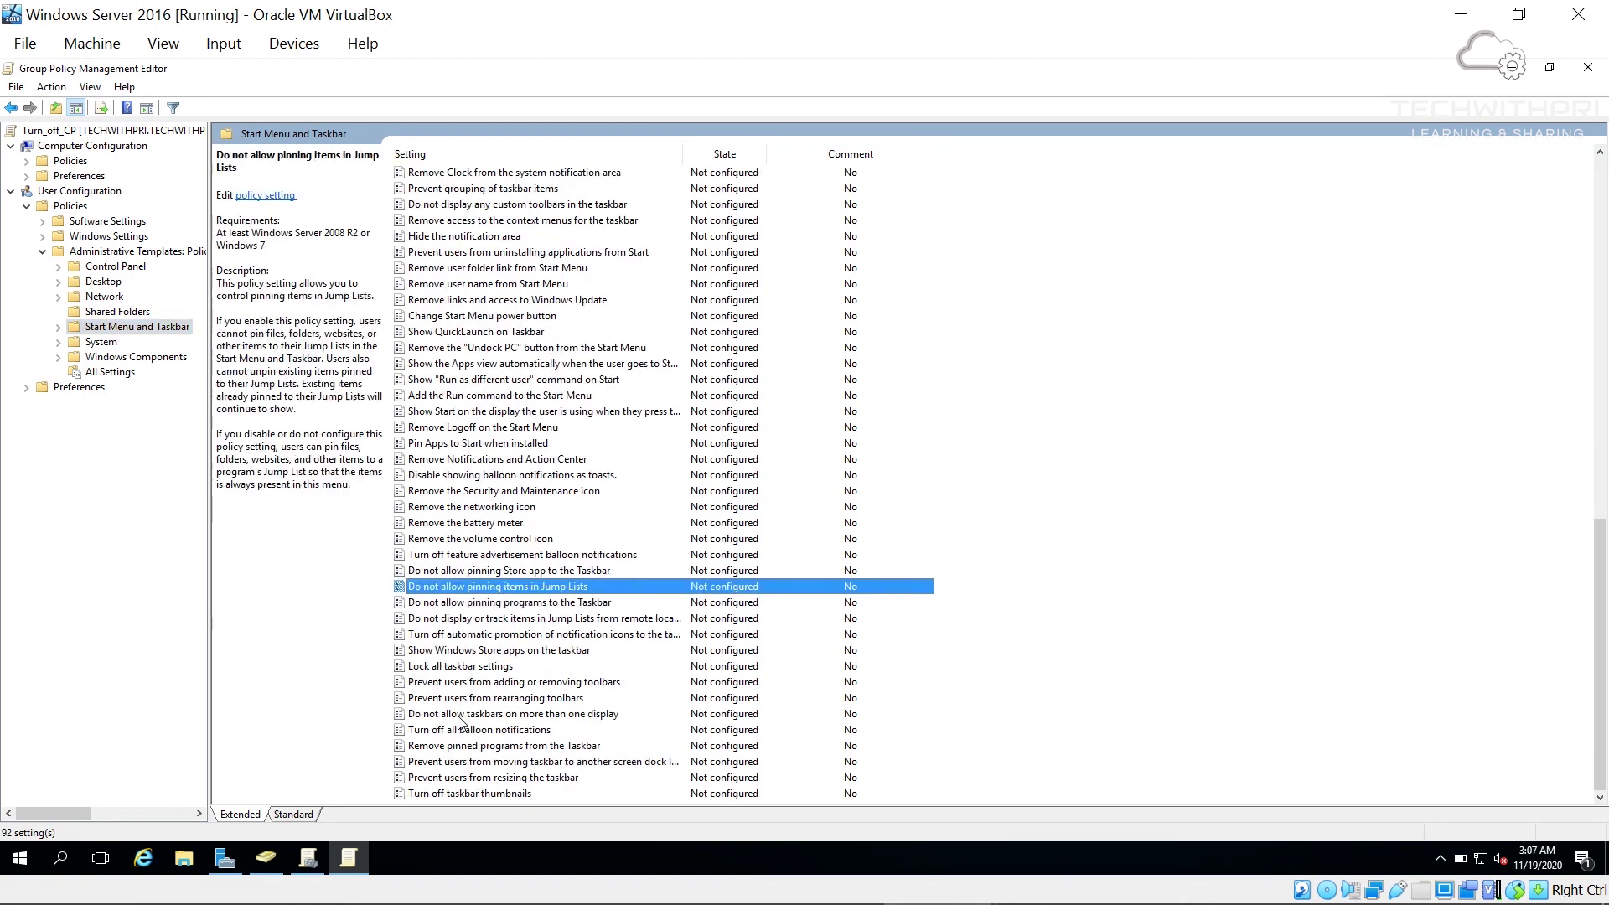
# Step: Read the Remove the battery meter description at the list's end, then switch to Client 3
pyautogui.press('Up')
pyautogui.press('Up')
pyautogui.press('Up')
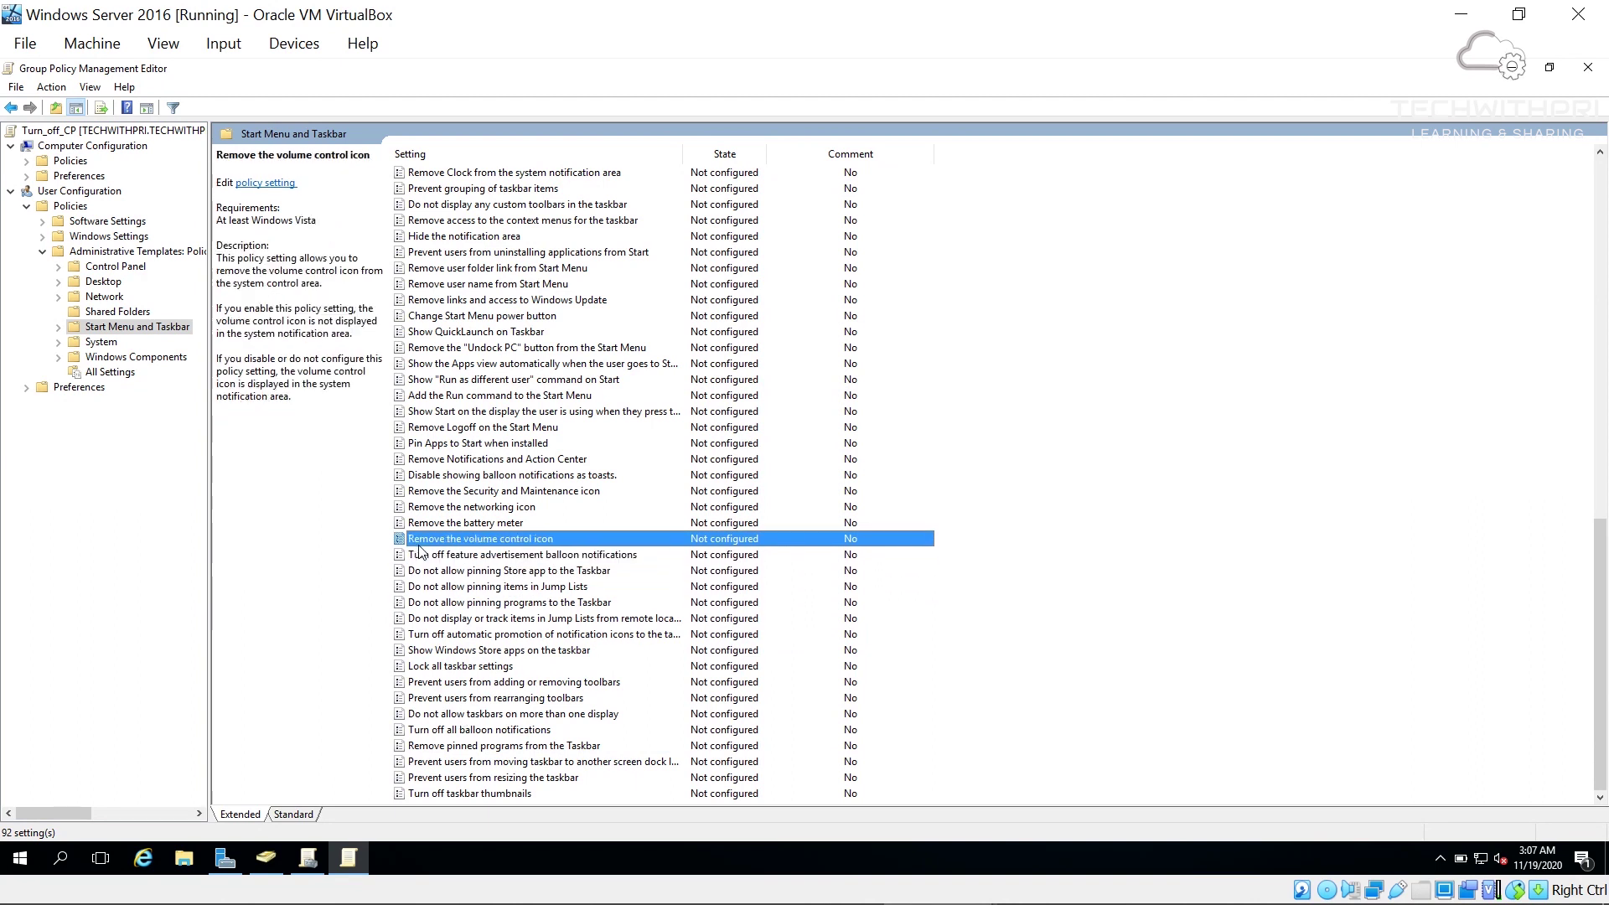
pyautogui.click(452, 526)
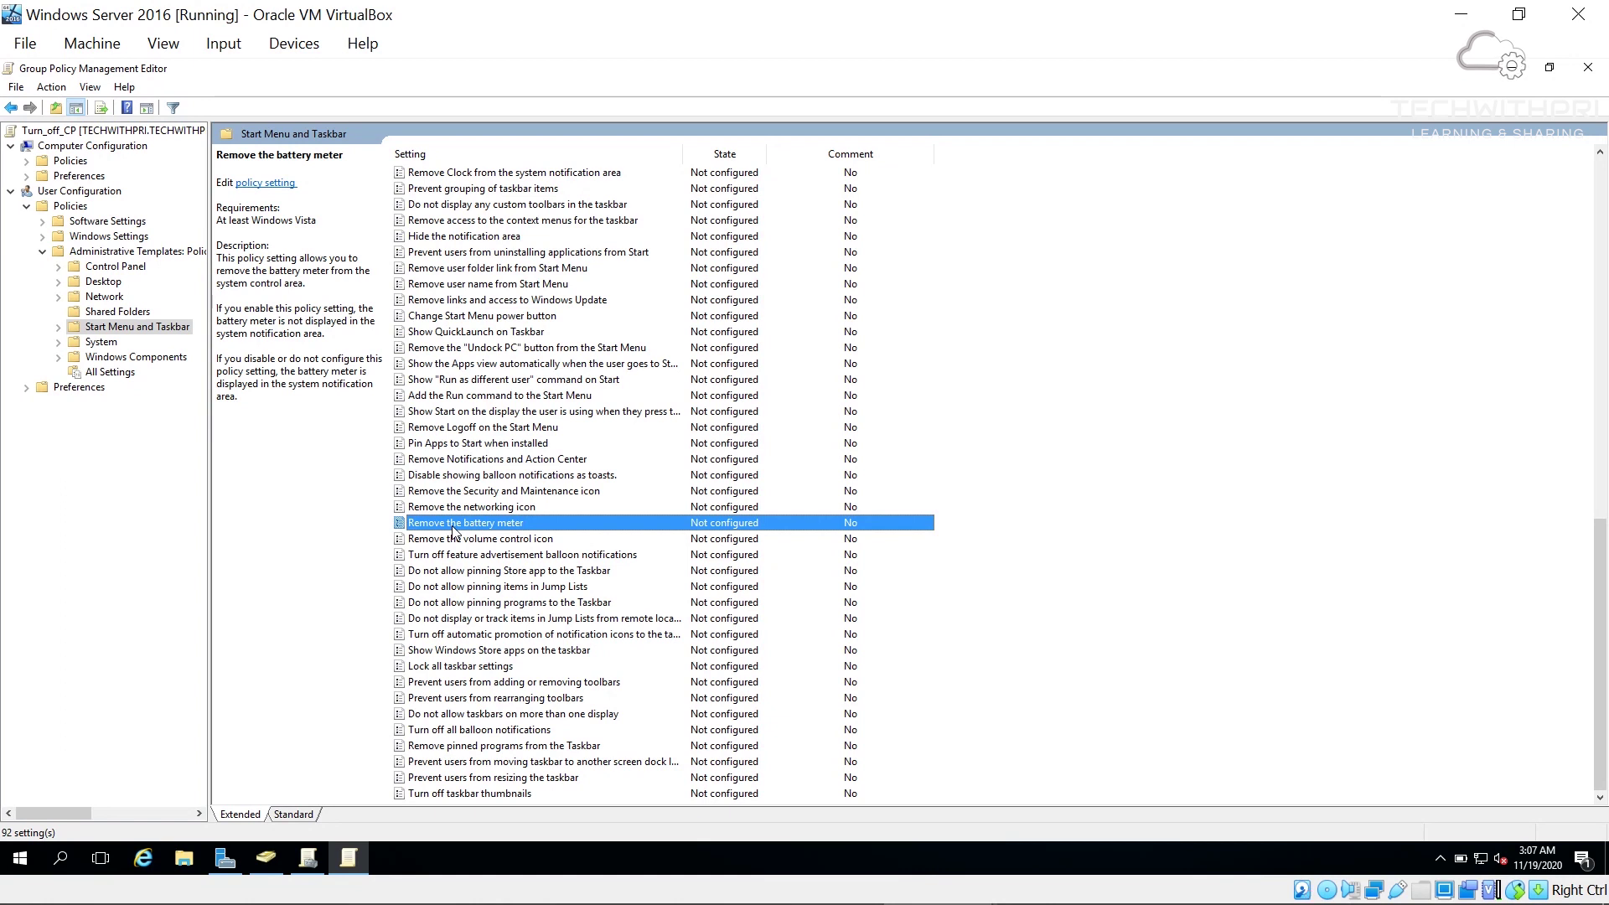
pyautogui.moveTo(953, 895)
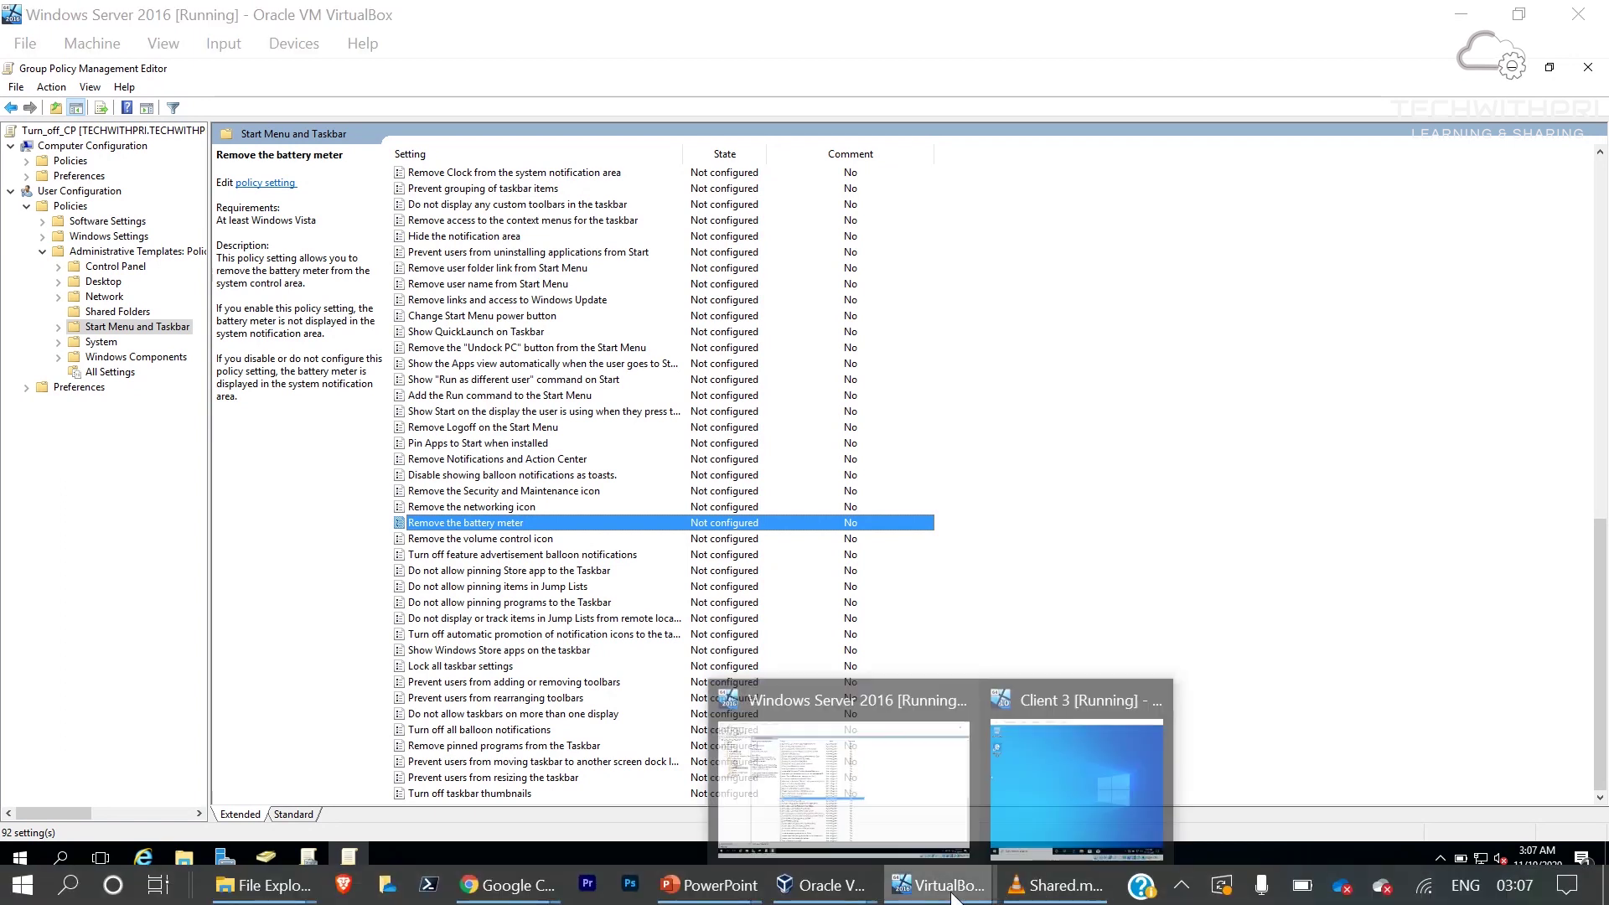
pyautogui.click(1041, 792)
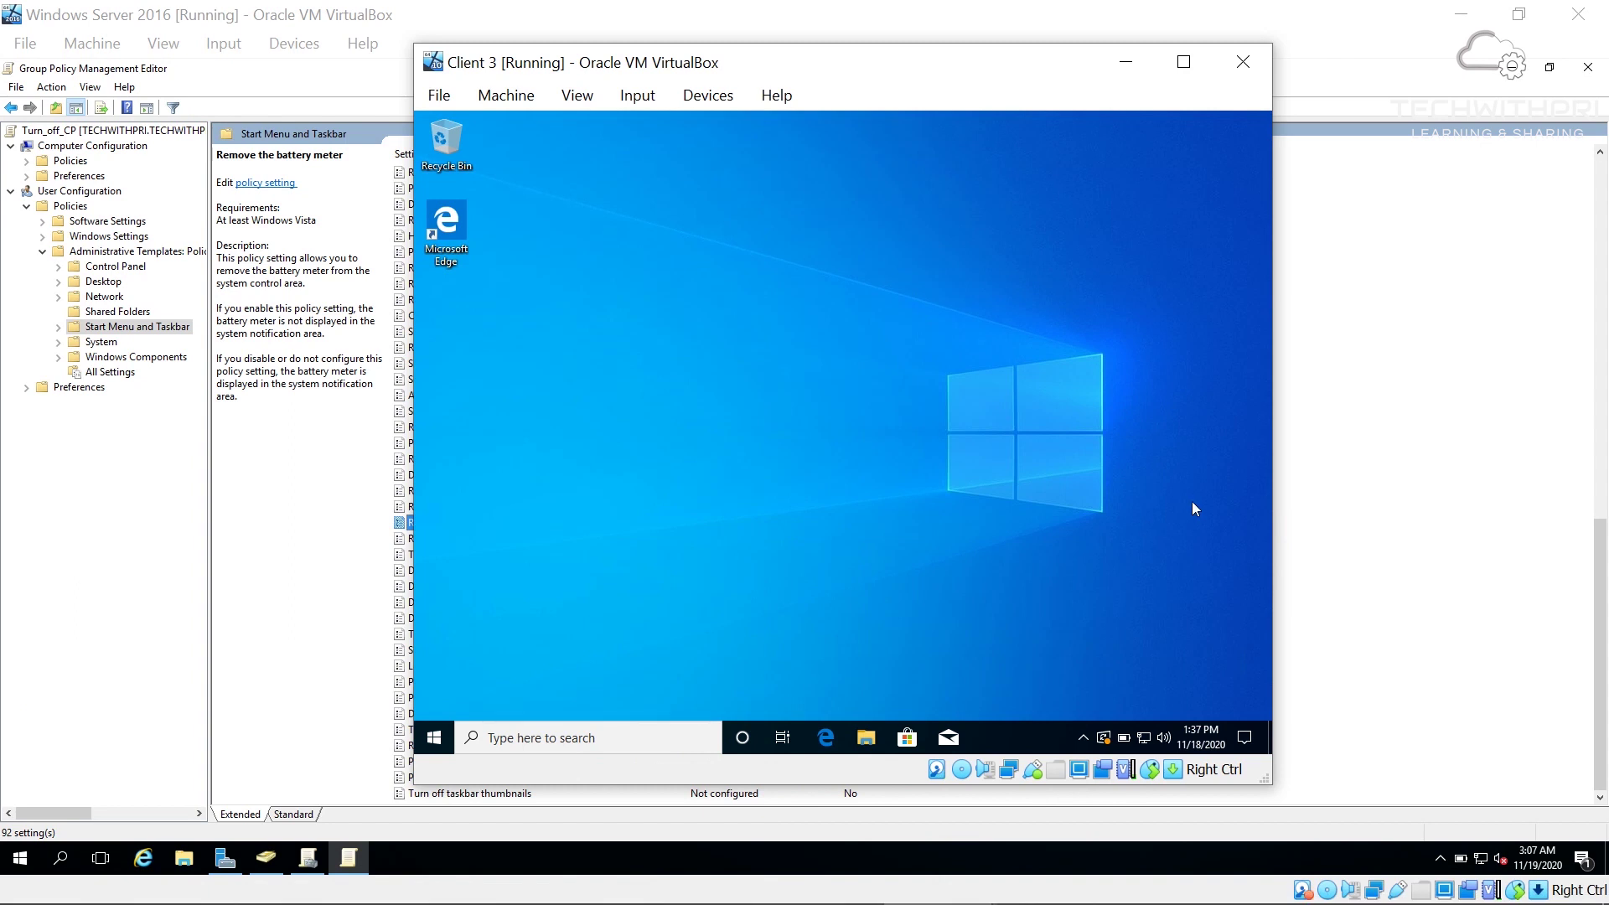
# Step: Check the client's tray battery indicator, then minimize the Client 3 VM window
pyautogui.moveTo(1123, 739)
pyautogui.click(1126, 62)
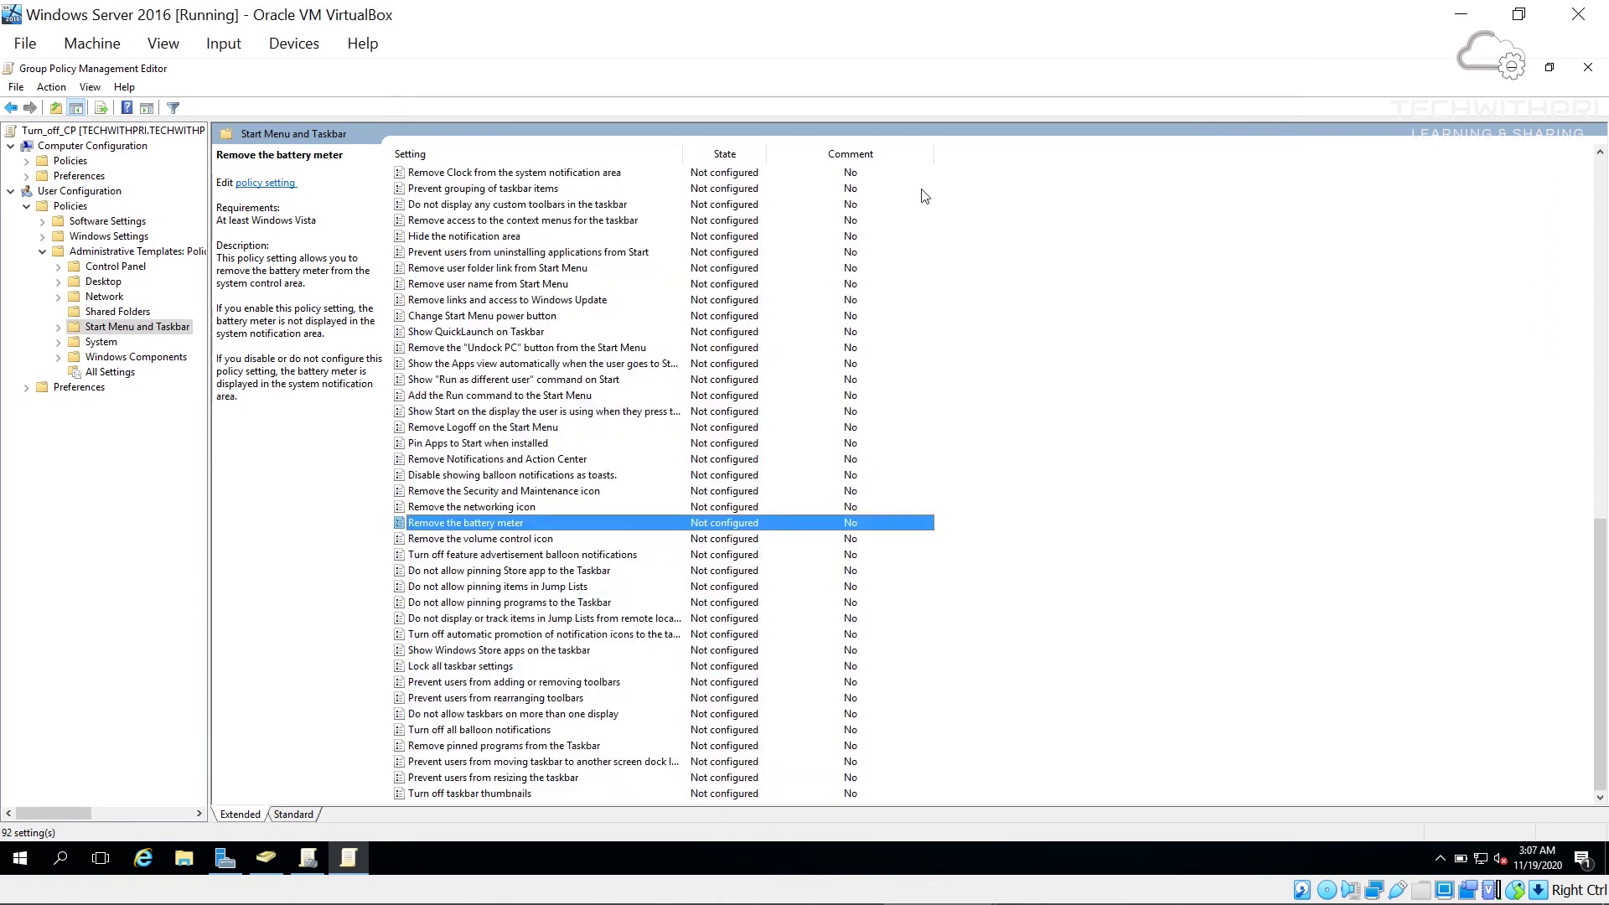
# Step: Set Remove the battery meter to Enabled and apply it, then return to the Client 3 desktop
pyautogui.doubleClick(467, 521)
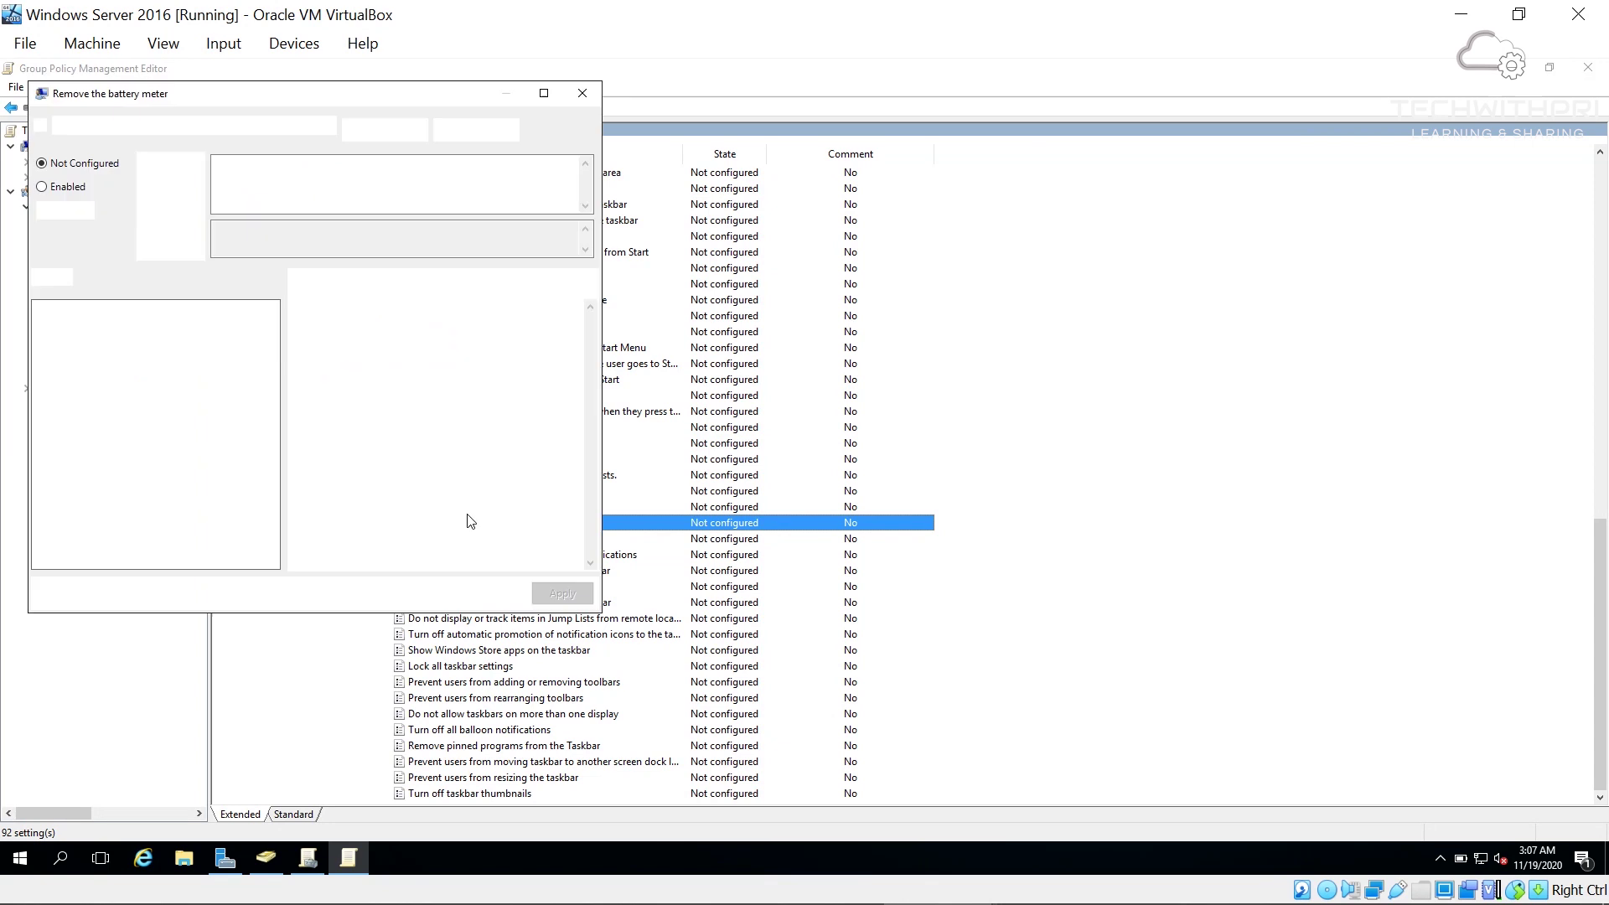
pyautogui.click(69, 182)
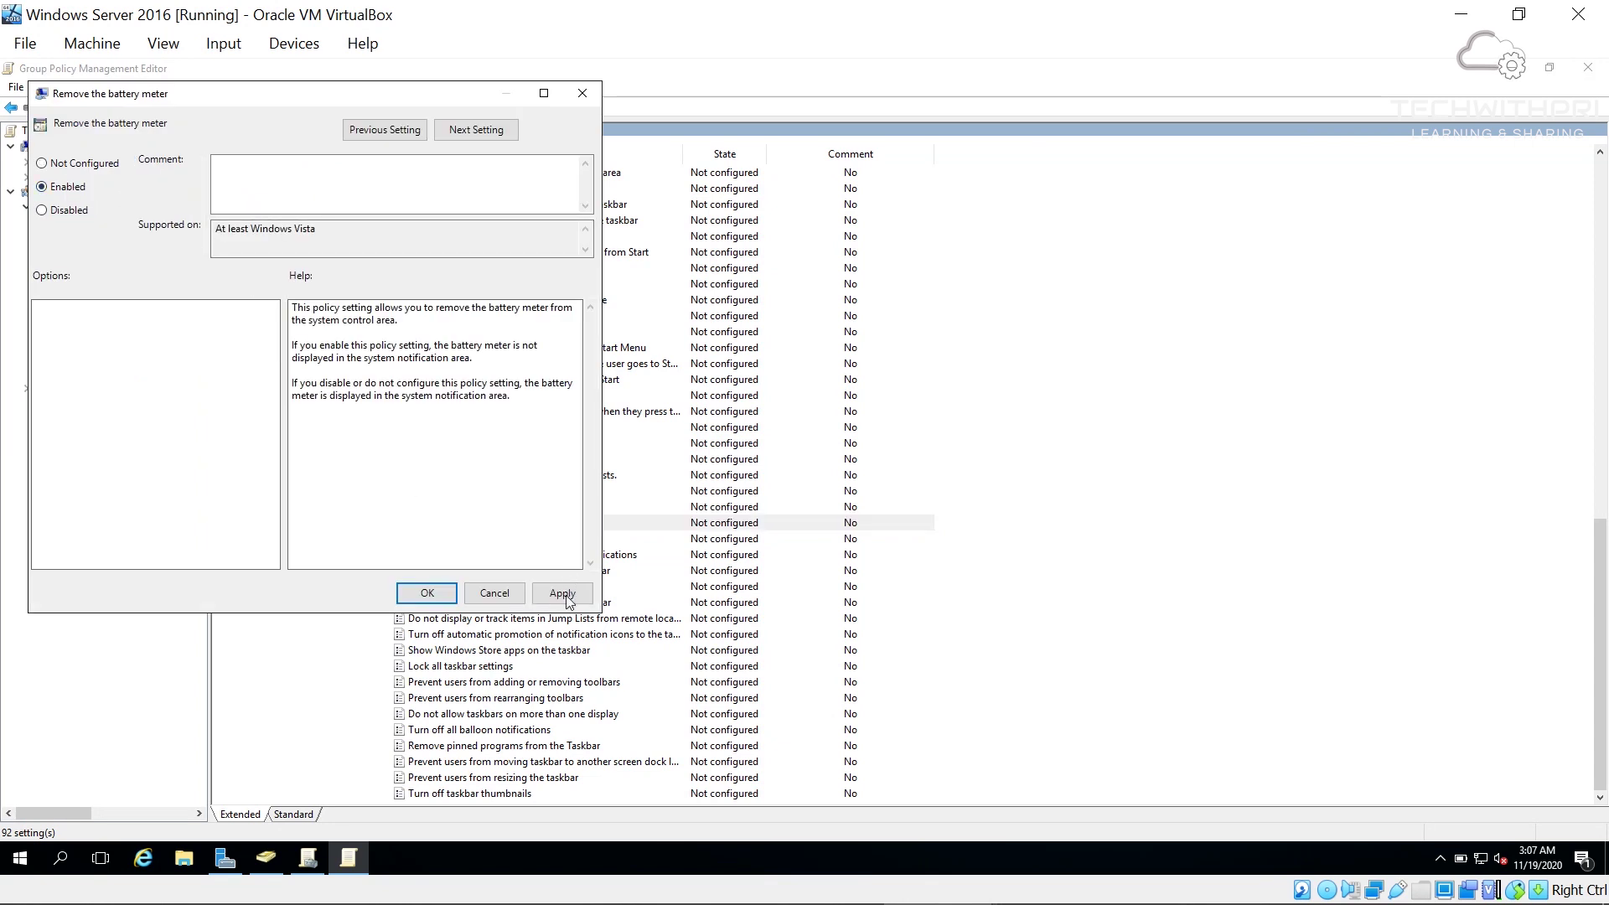
pyautogui.click(560, 597)
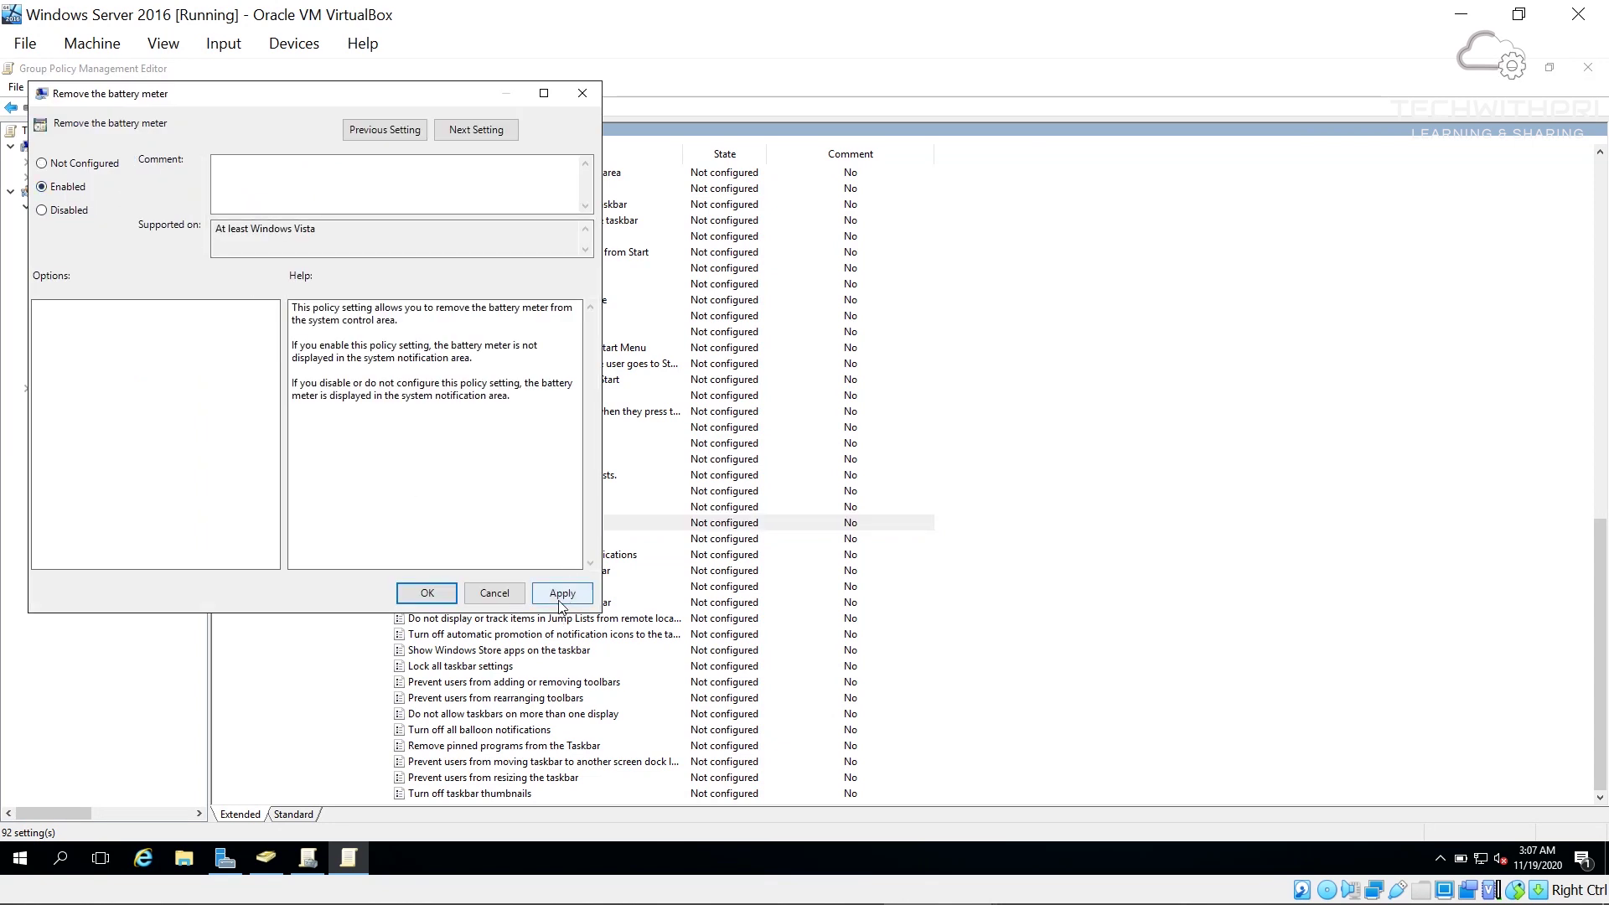
pyautogui.click(450, 599)
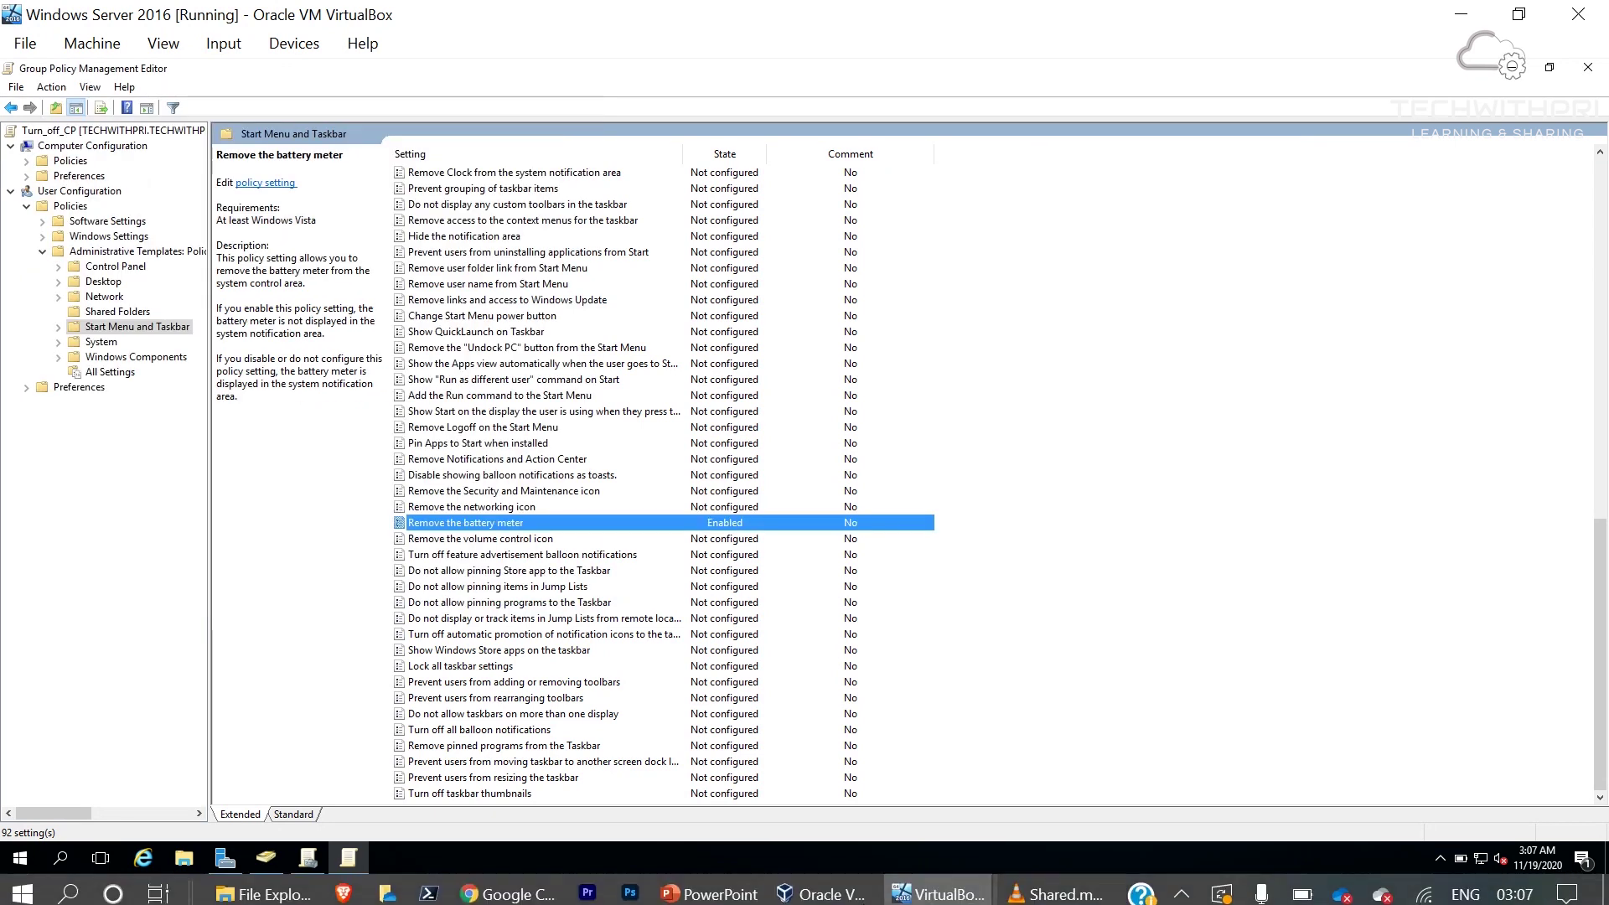
pyautogui.click(953, 871)
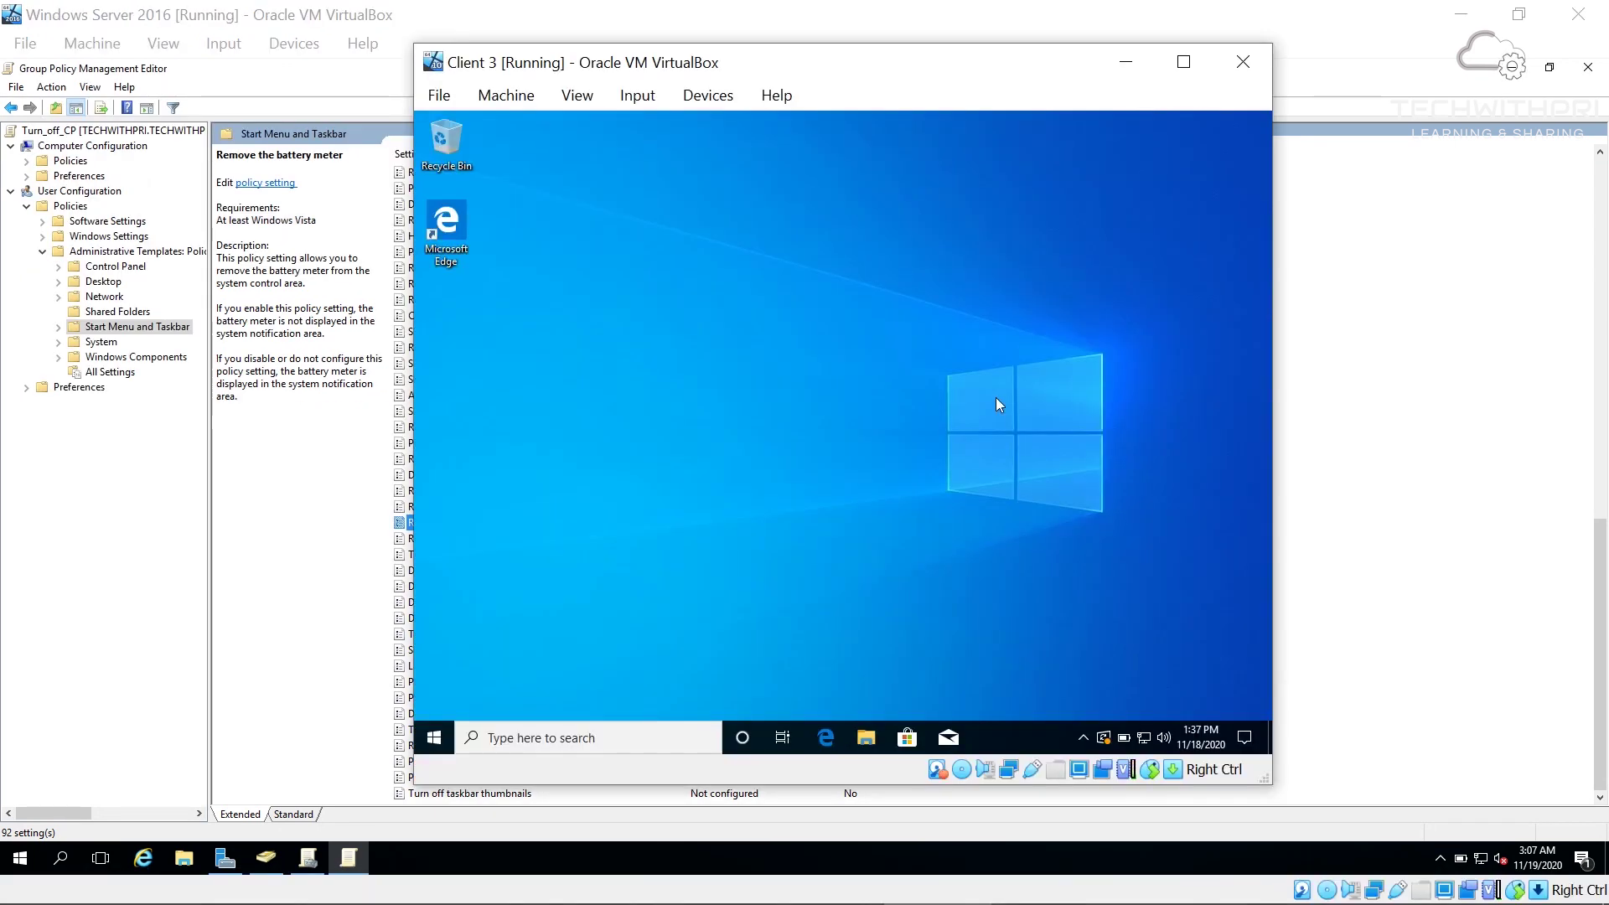
# Step: Run gpupdate /force in Command Prompt on the client, then close the window once it completes
pyautogui.click(459, 738)
pyautogui.write('command')
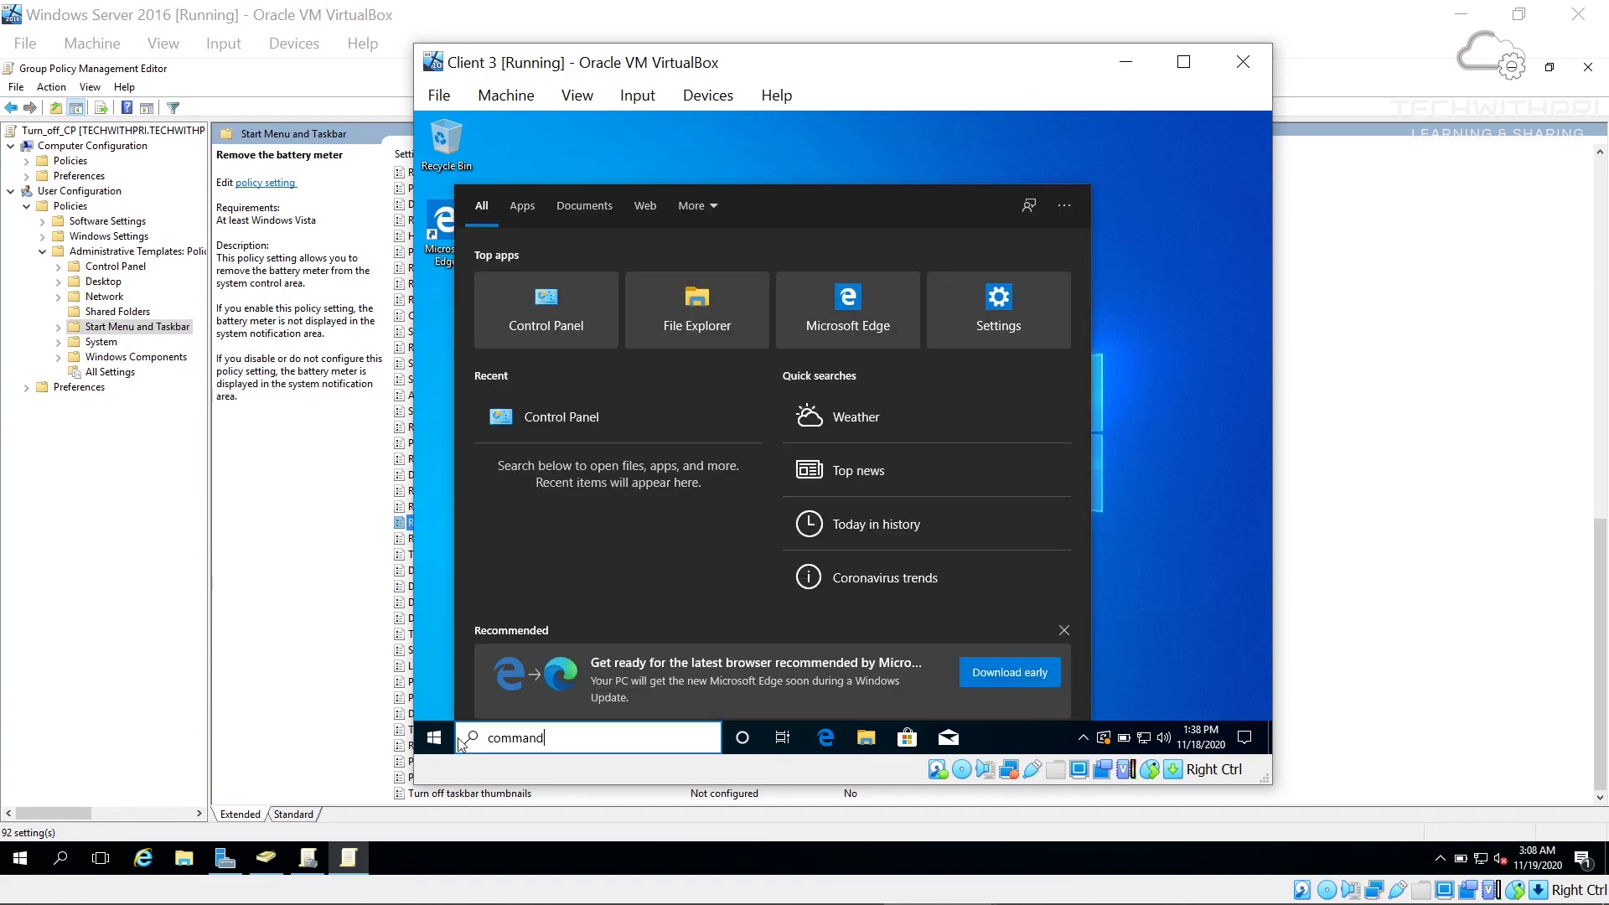
pyautogui.press('Return')
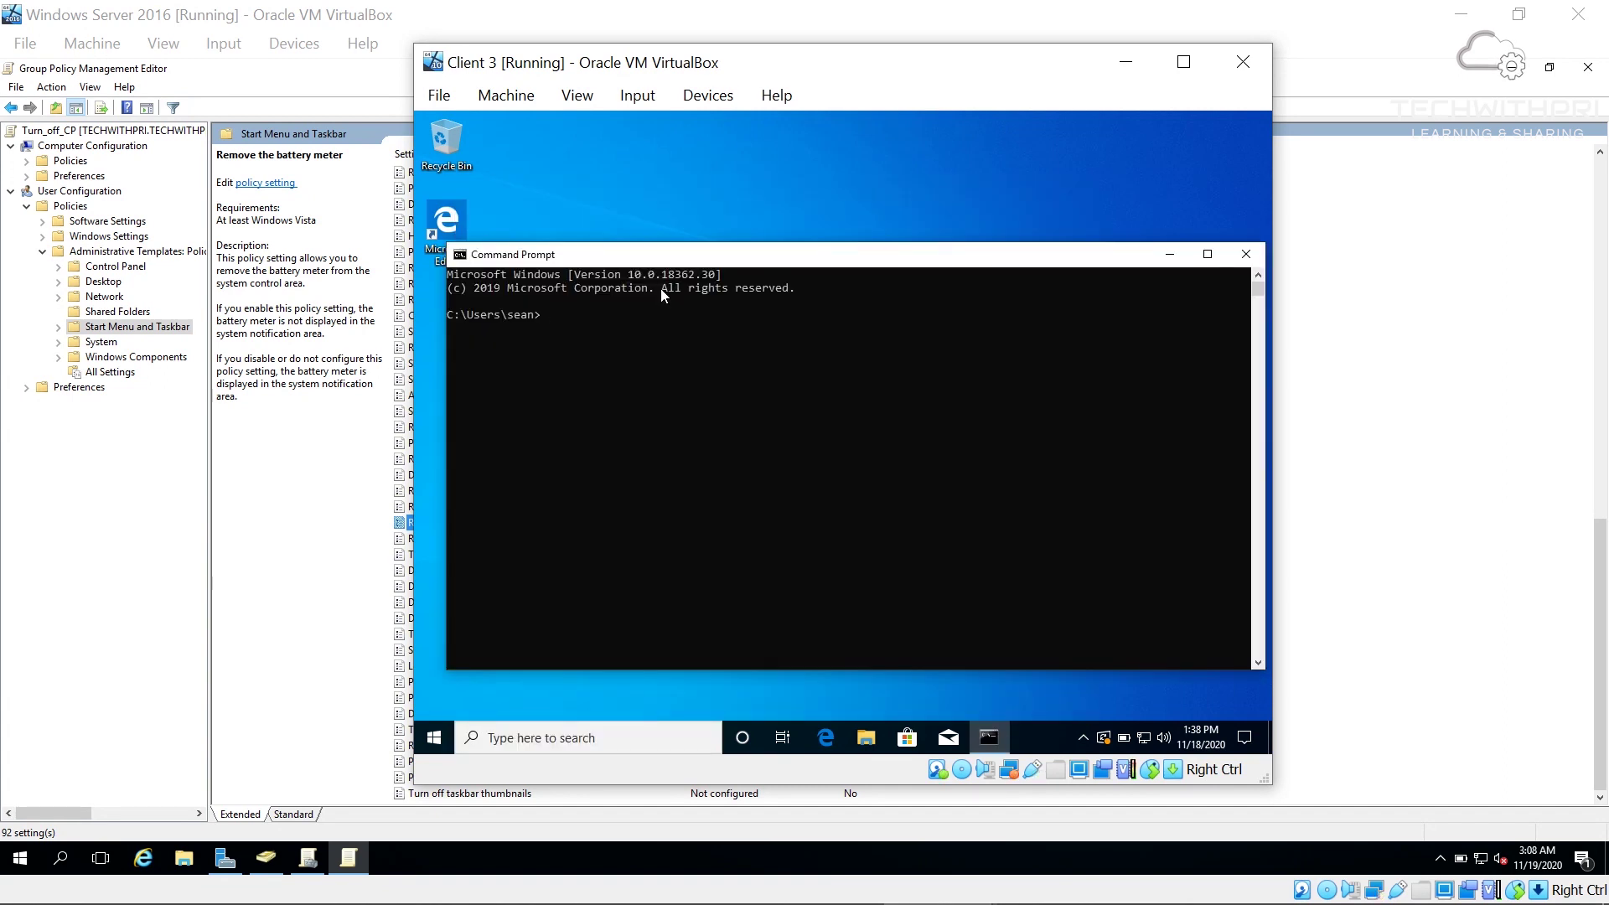
pyautogui.write('gpupdate/force')
pyautogui.press('Return')
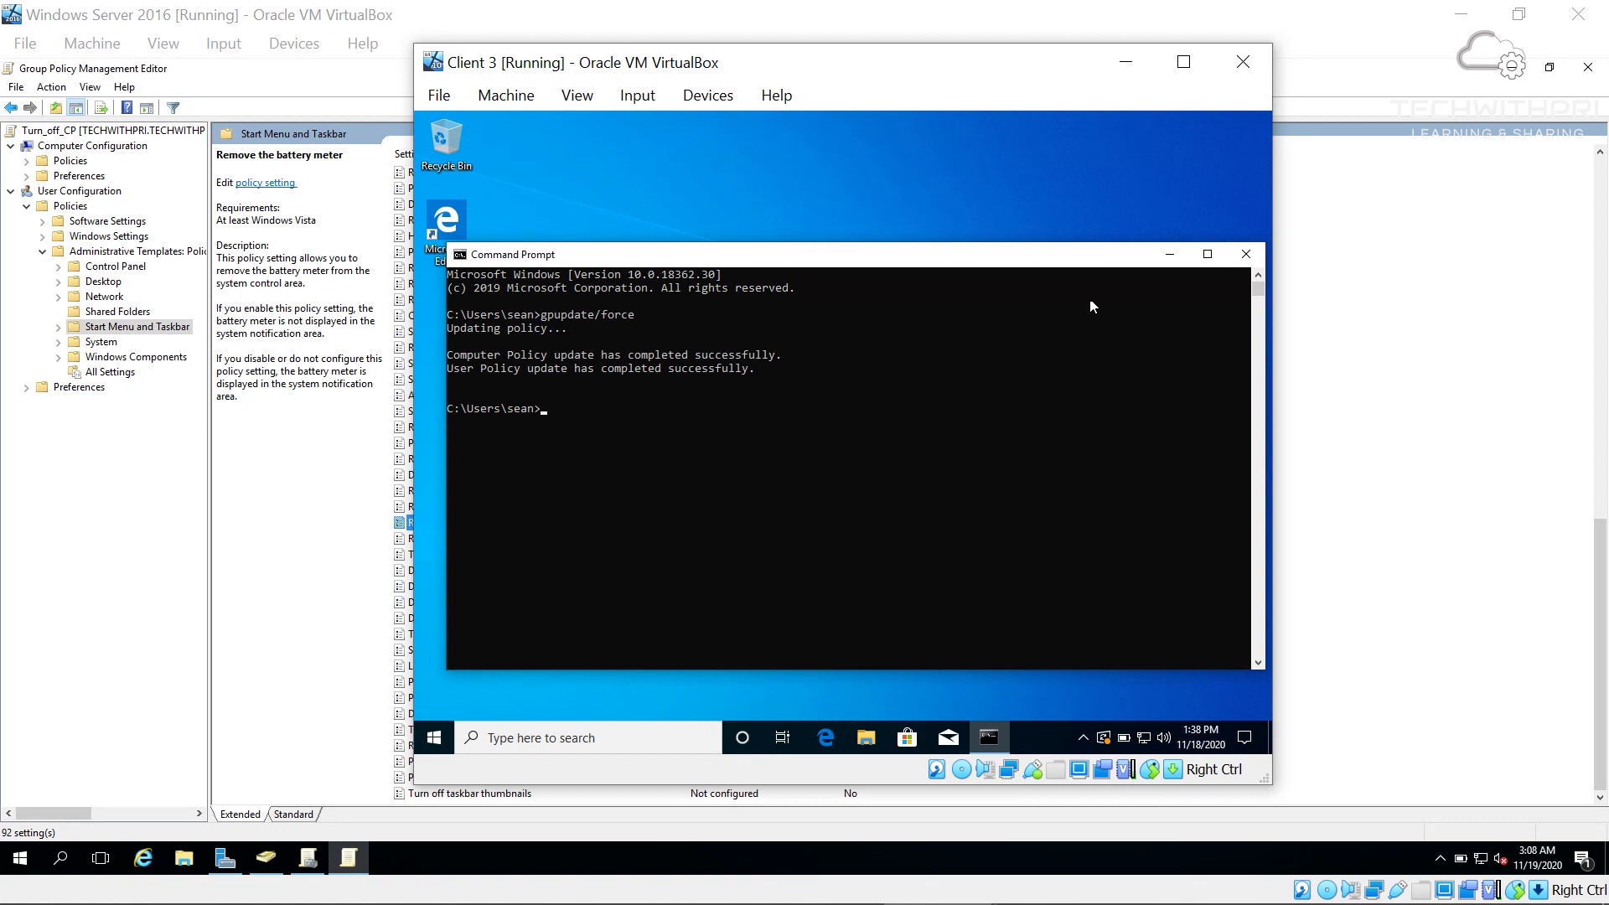
pyautogui.click(1243, 256)
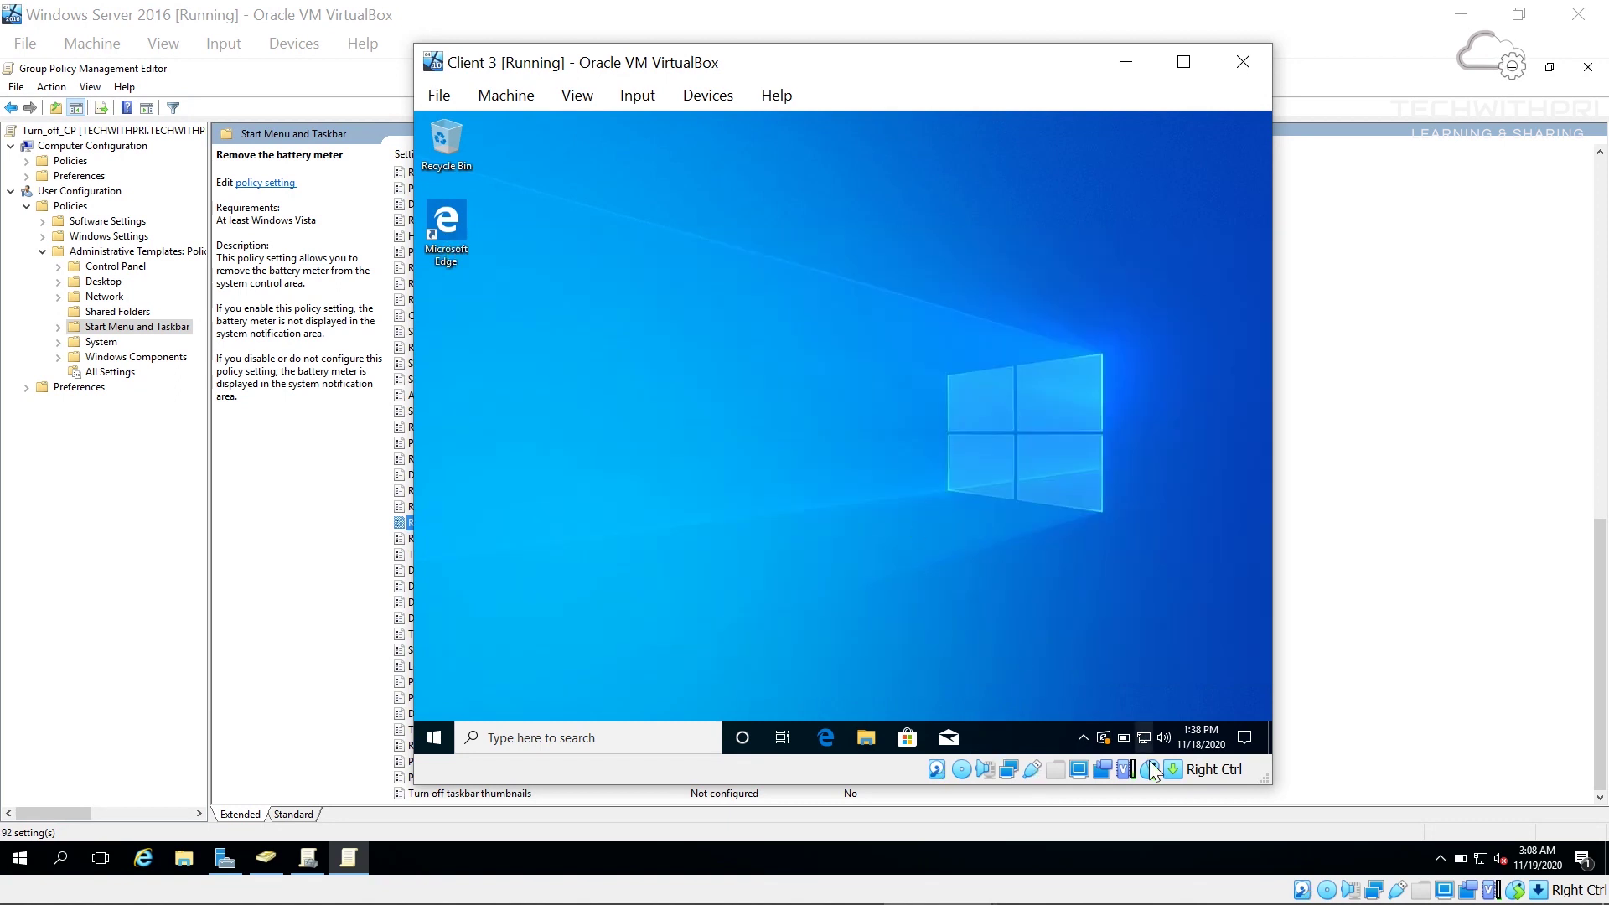
# Step: Sign out of the Windows 10 client from the Start button's right-click menu
pyautogui.click(434, 737)
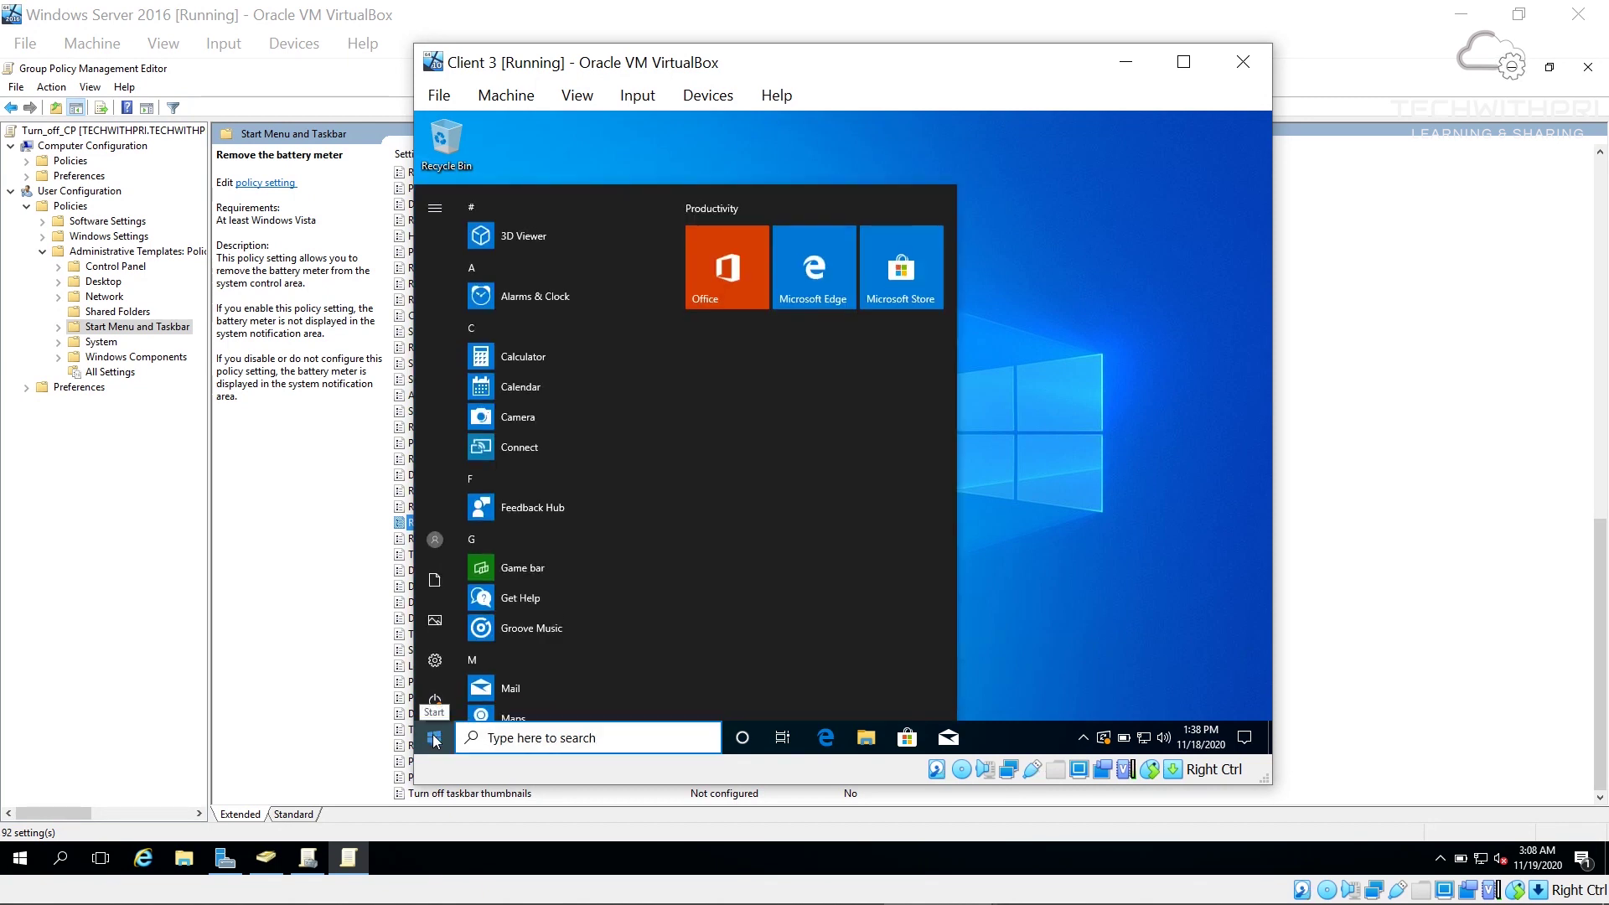
pyautogui.click(433, 739)
pyautogui.rightClick(436, 738)
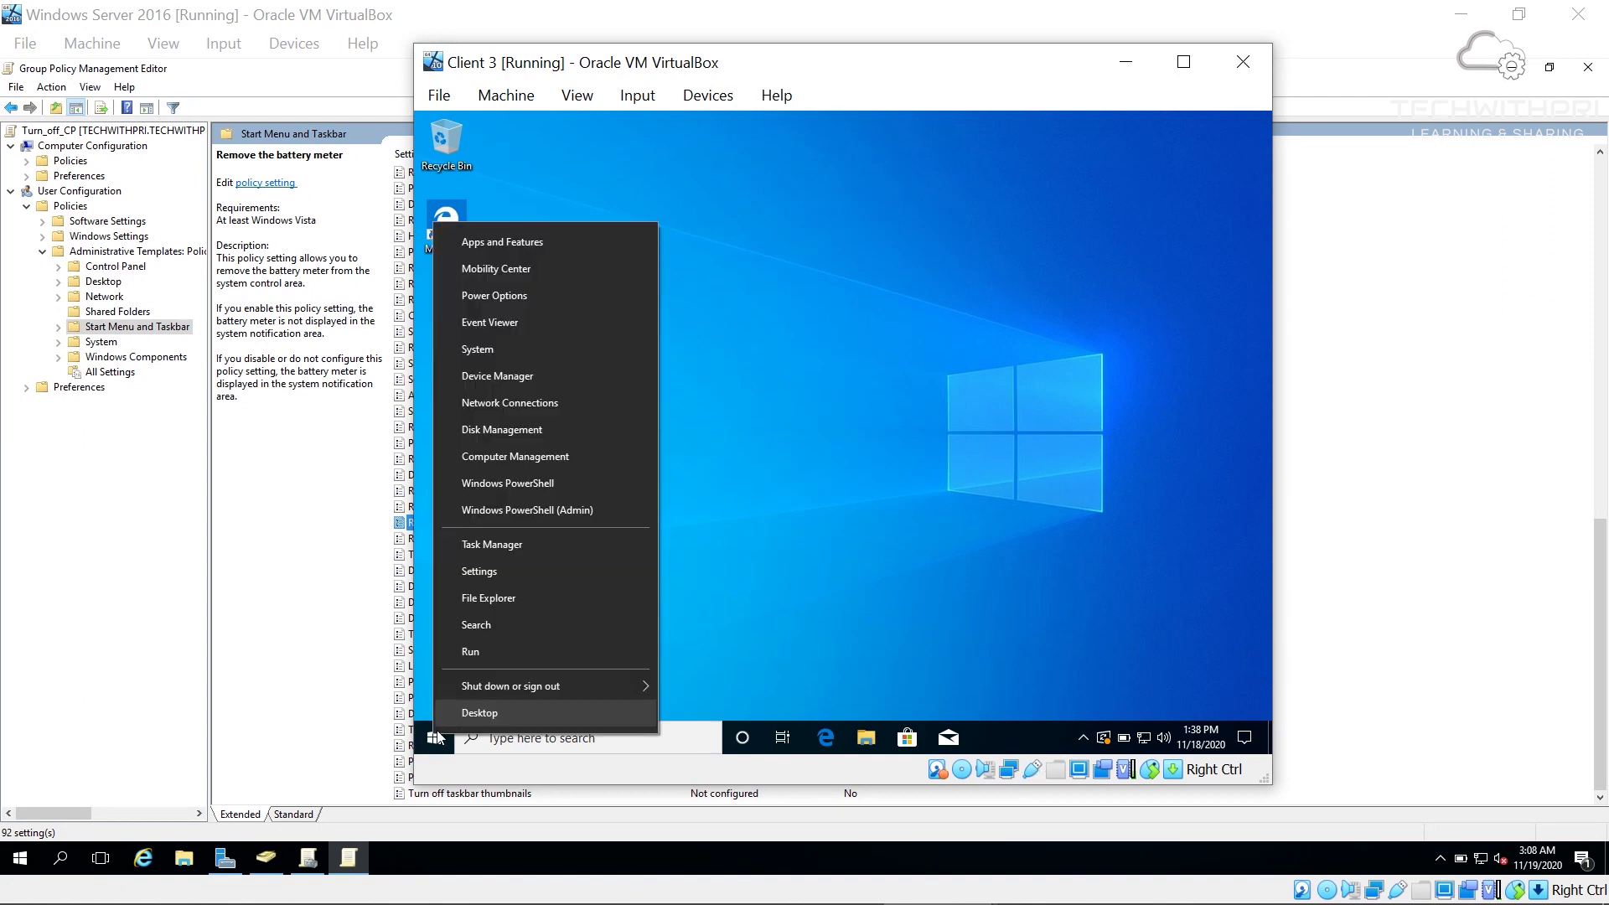
pyautogui.moveTo(563, 688)
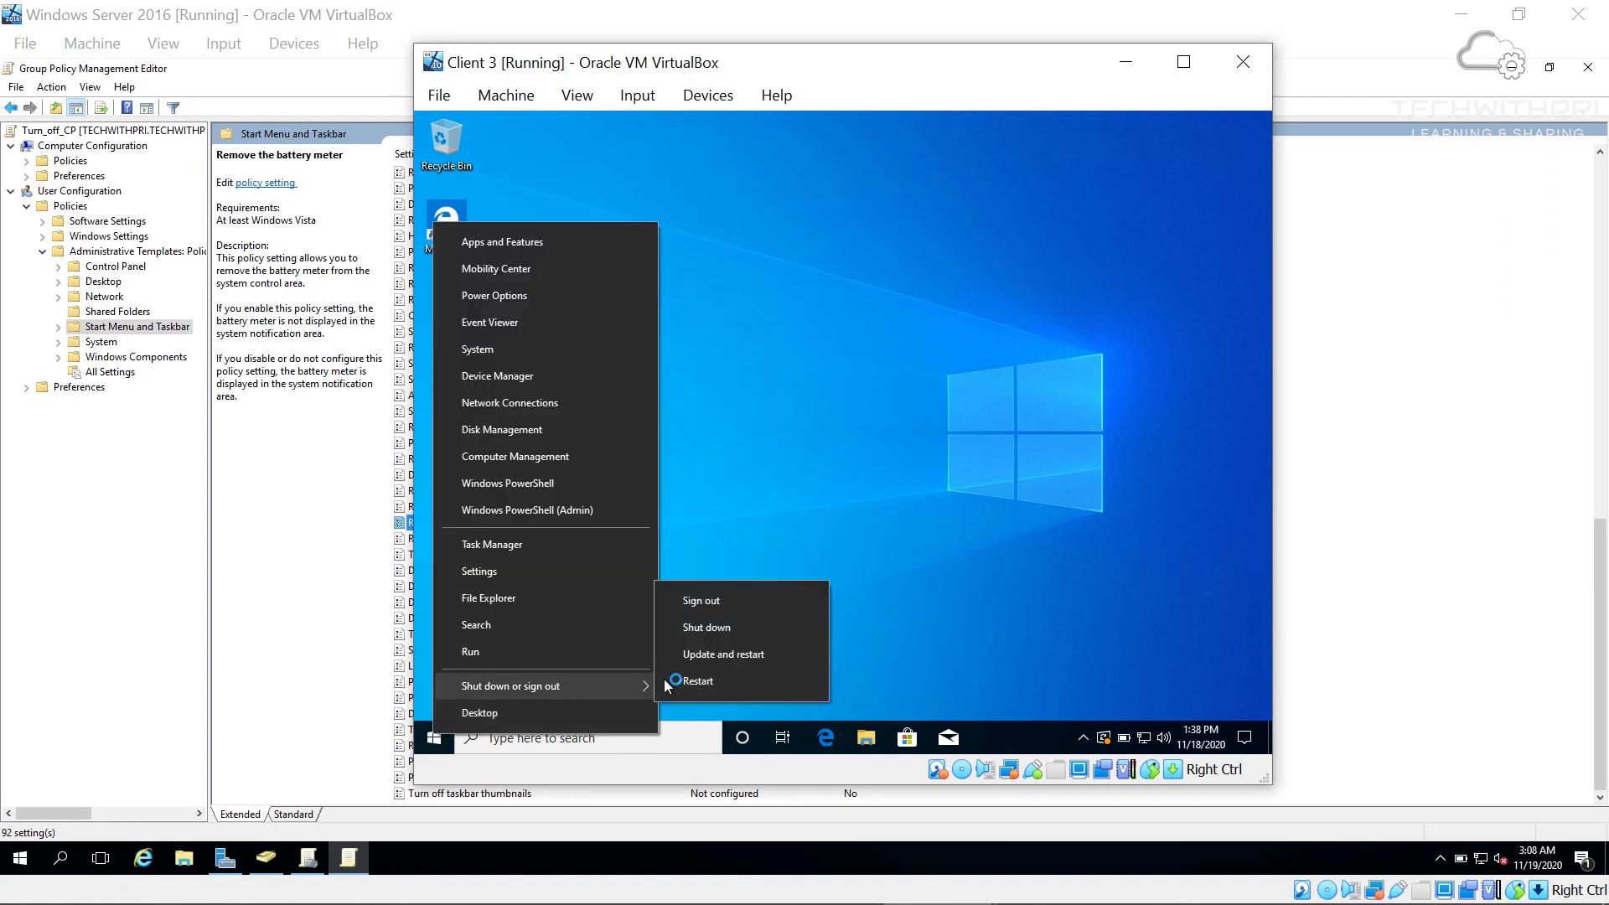
pyautogui.click(746, 602)
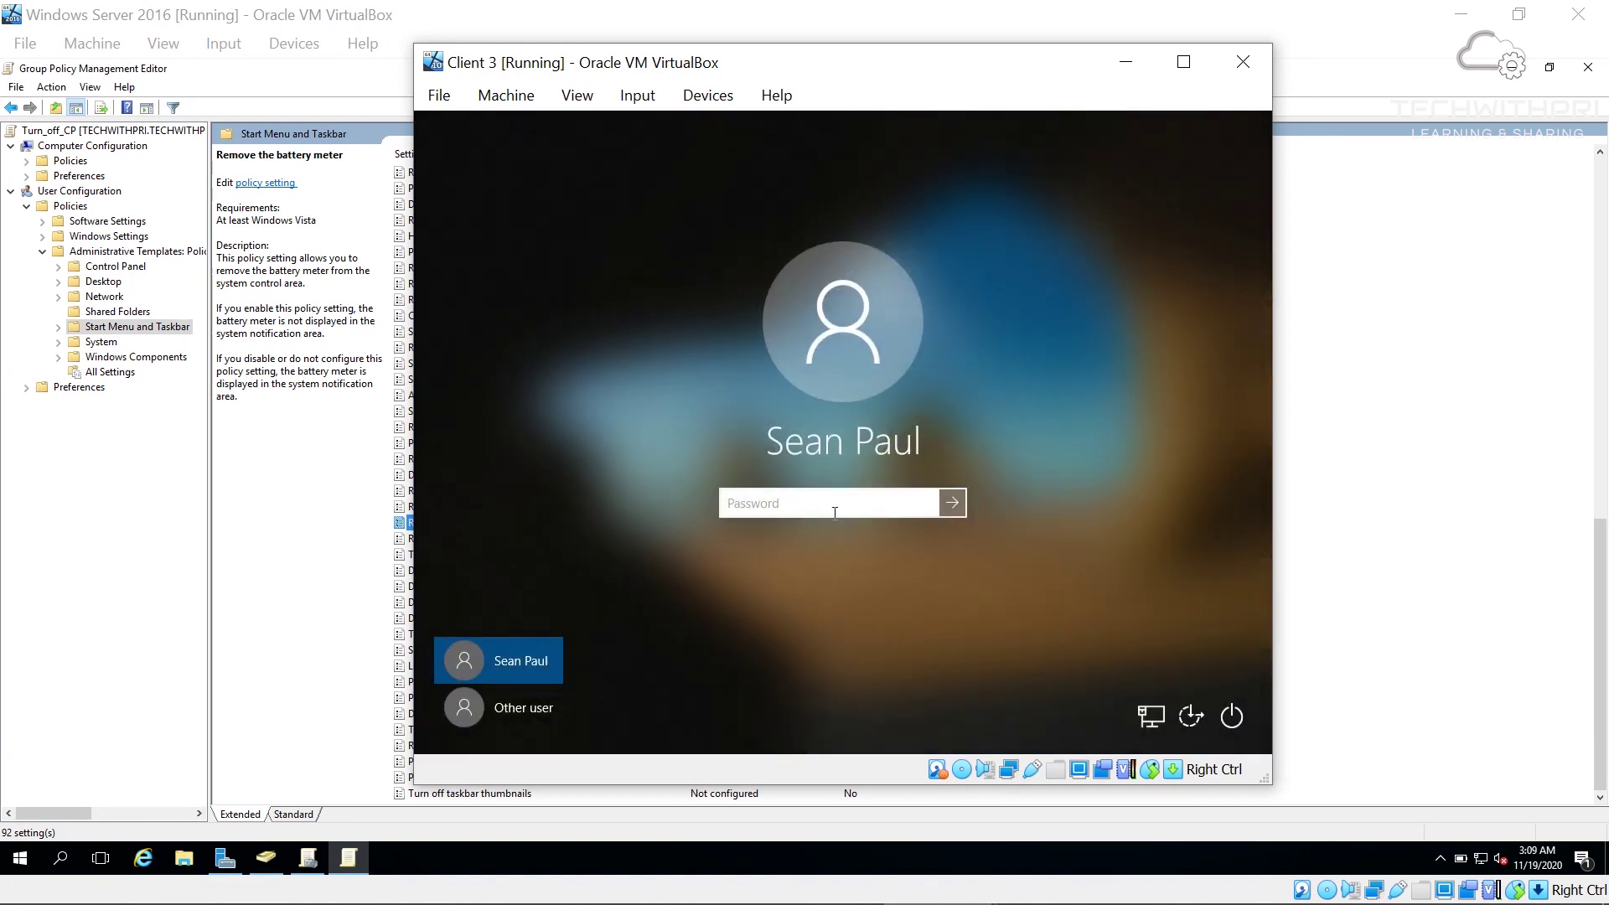
# Step: Sign back in with the account password, dismissing one incorrect-password message
pyautogui.press('Return')
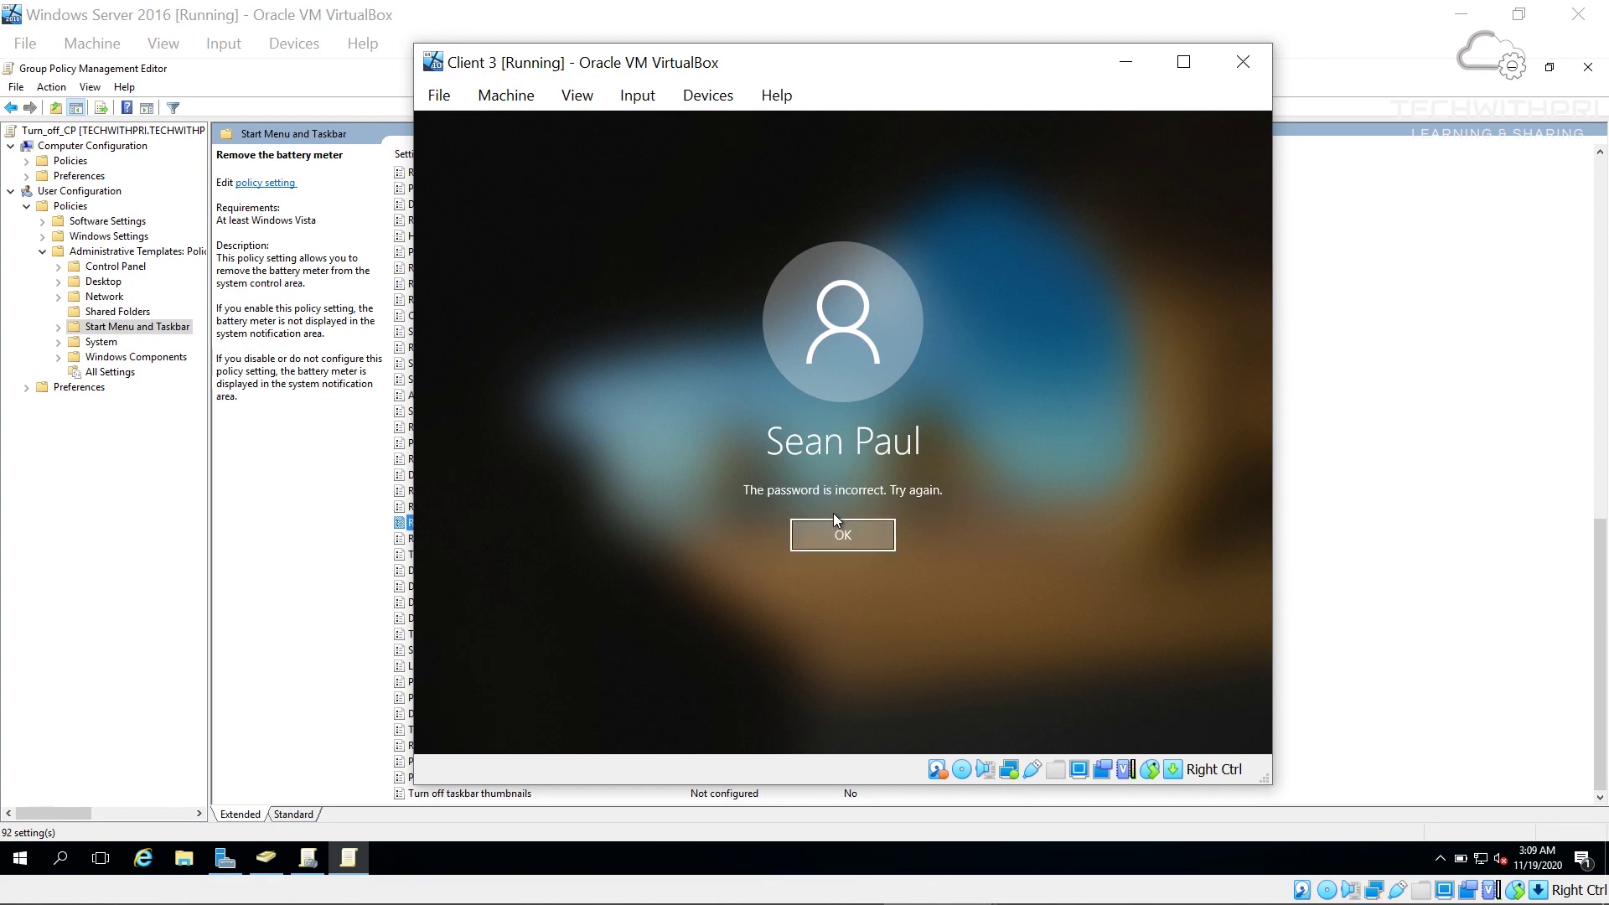
pyautogui.press('Return')
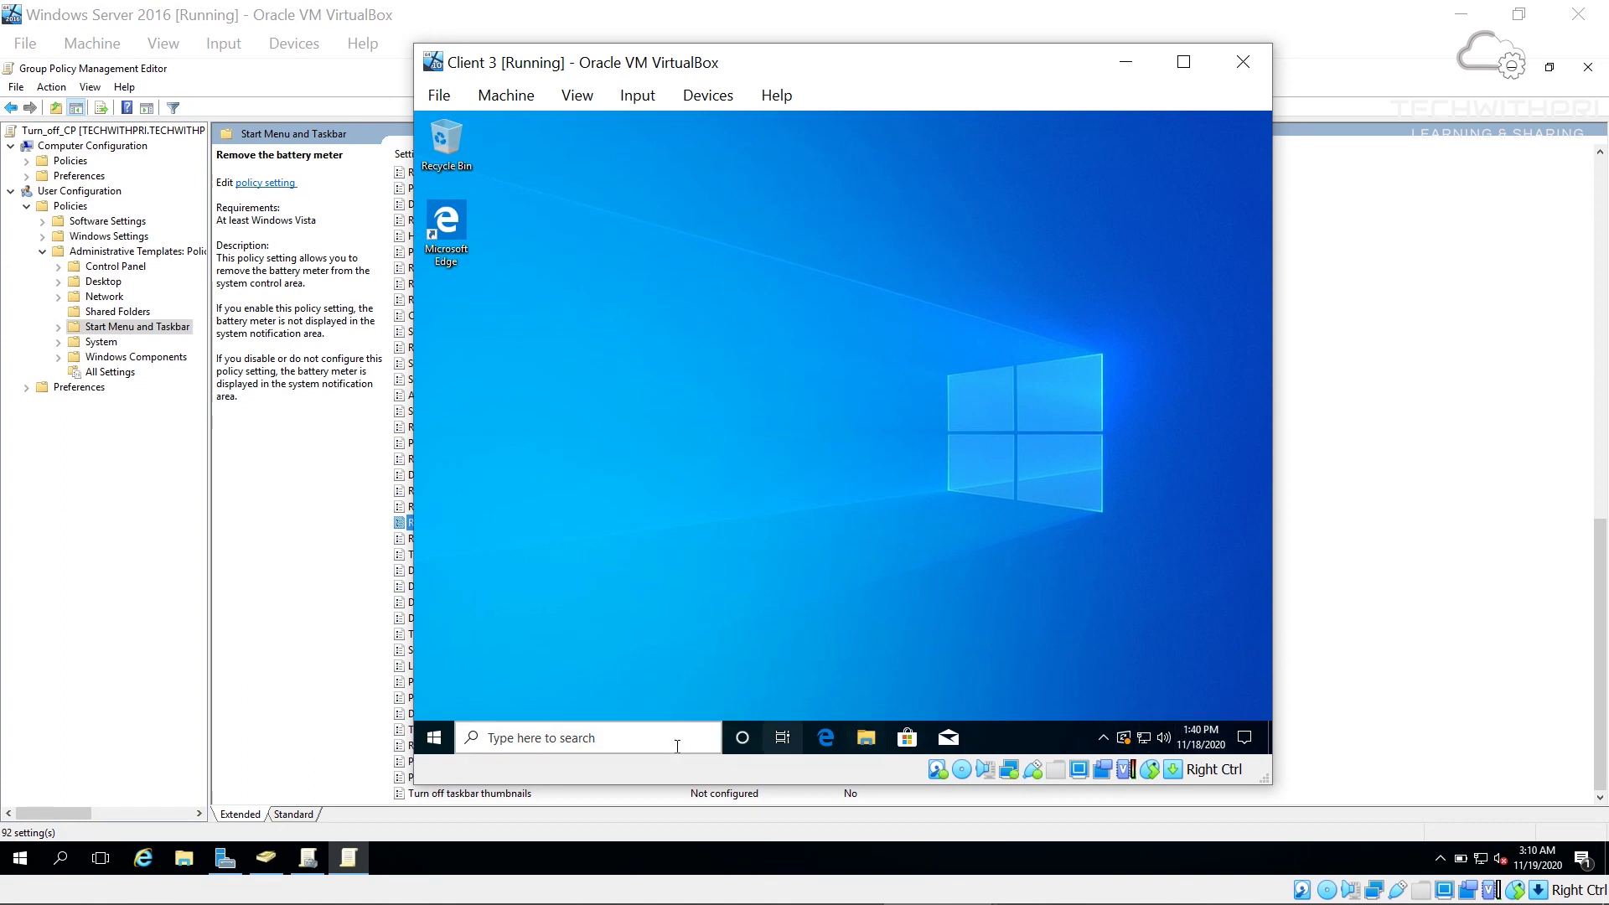
# Step: Search 'control' on the Windows 10 client and launch Control Panel, which is blocked by a Restrictions error
pyautogui.click(602, 735)
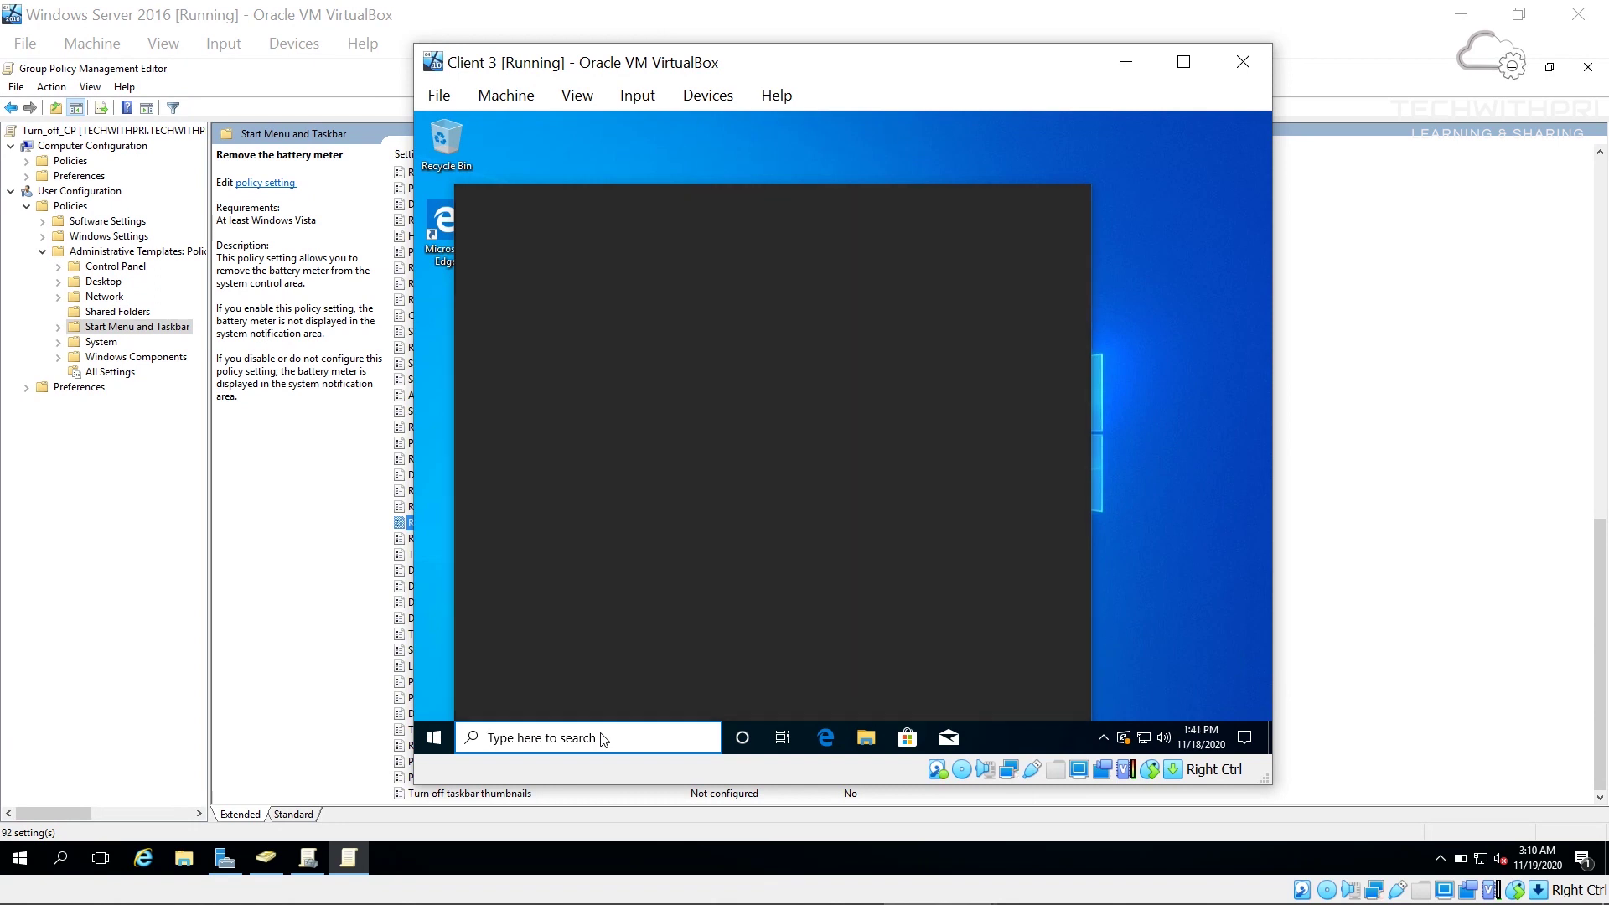
pyautogui.write('con')
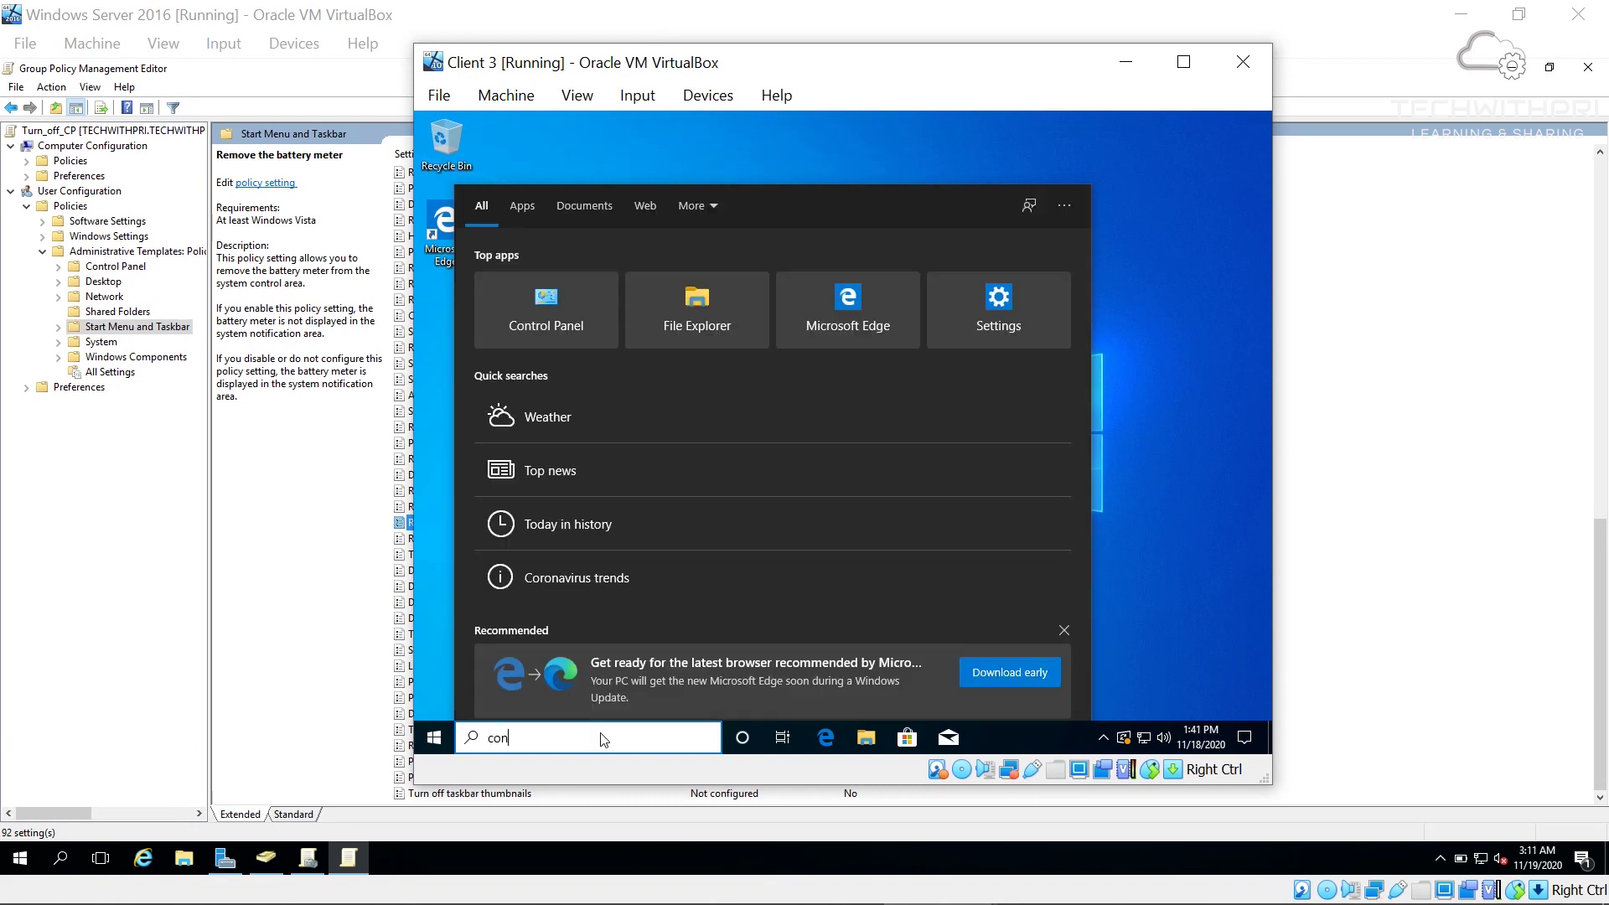
pyautogui.write('trol')
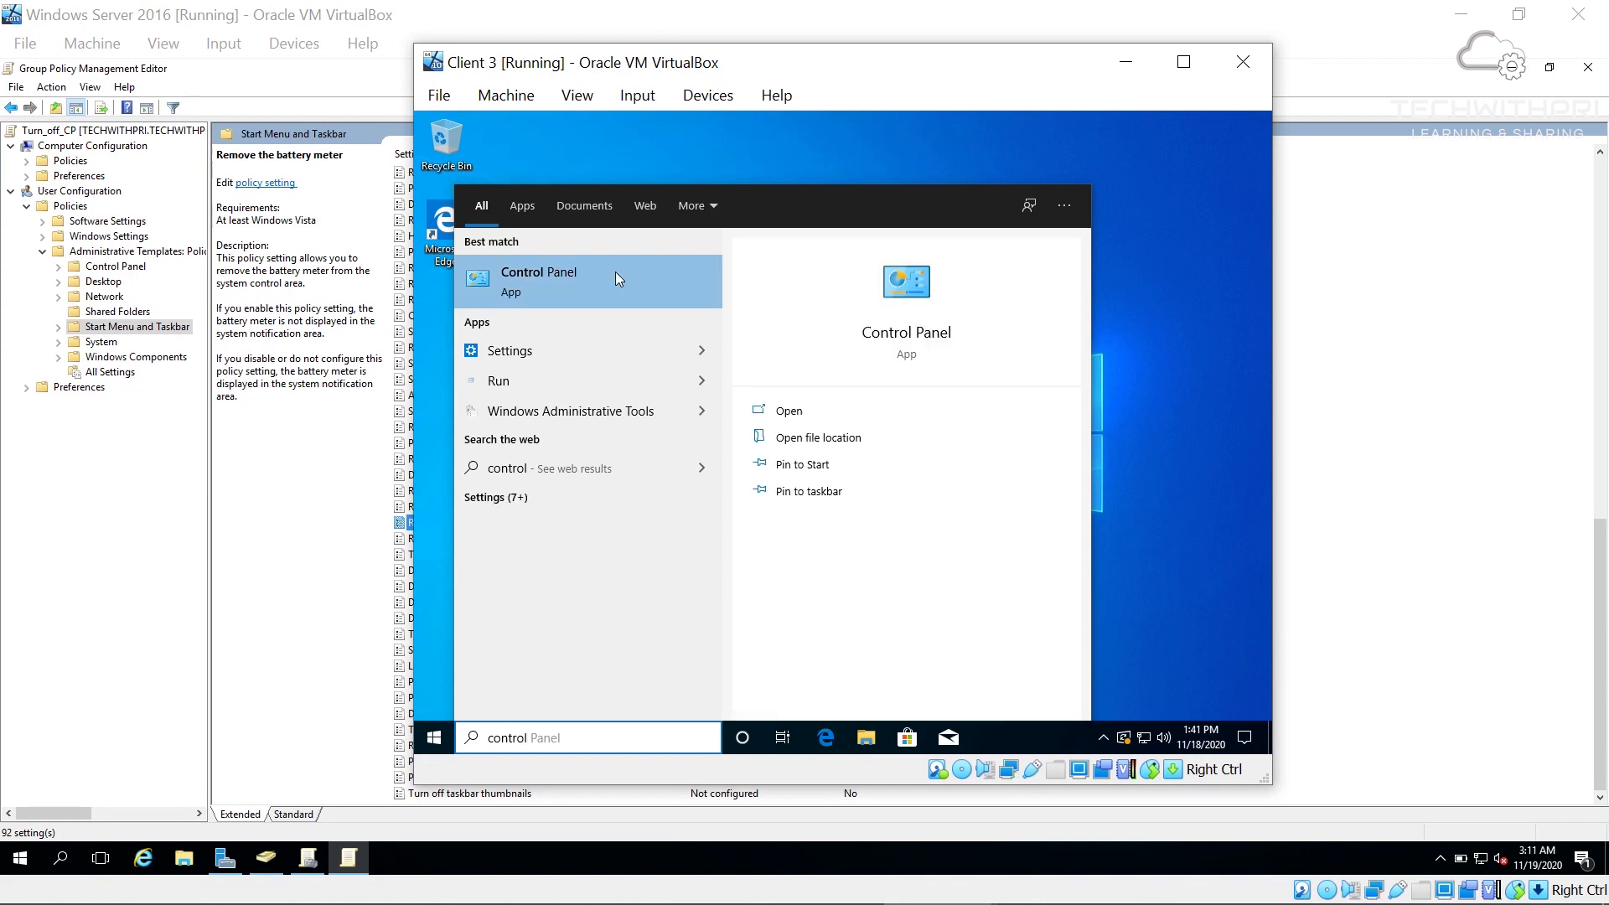
pyautogui.click(615, 272)
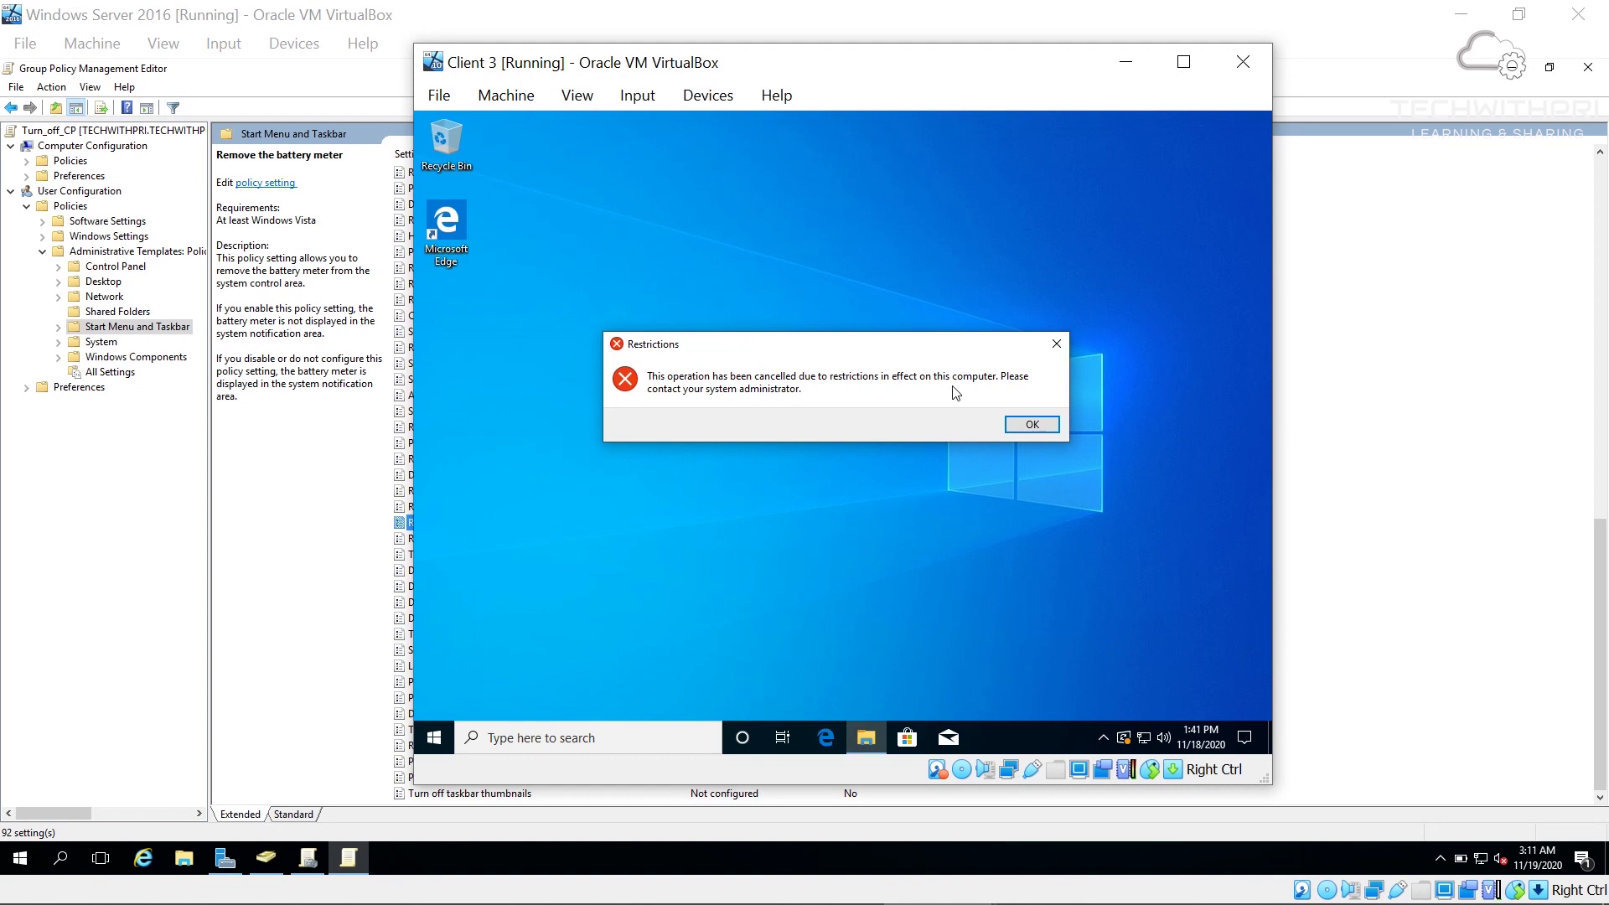
# Step: Return to the Group Policy Management Editor and select the Undock PC policy to view its description
pyautogui.click(381, 553)
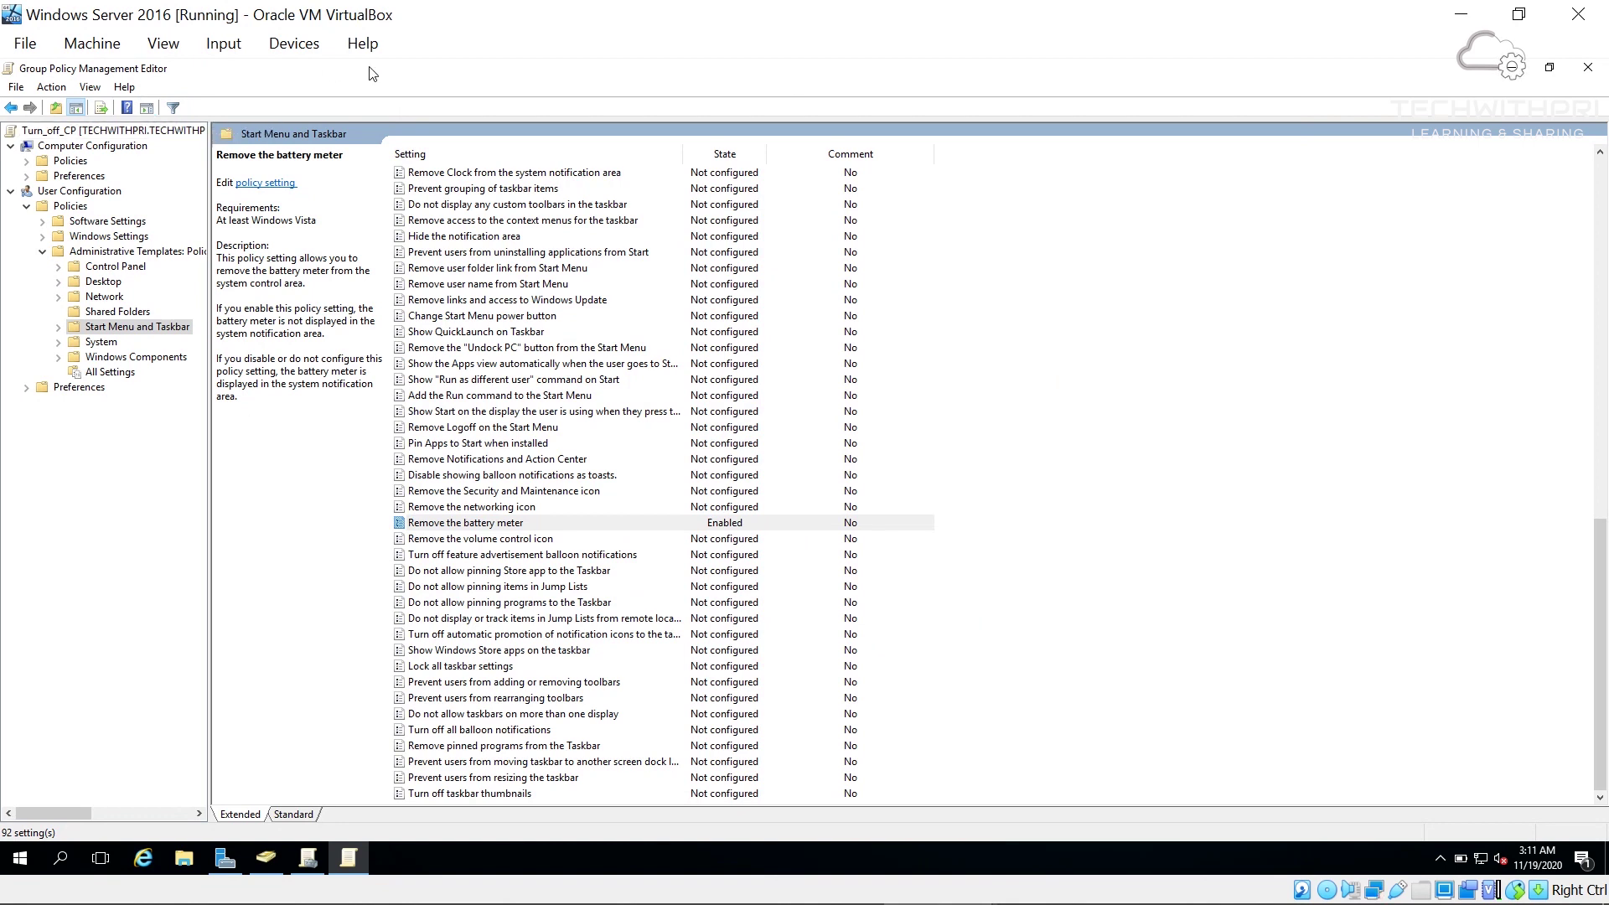
pyautogui.click(522, 352)
pyautogui.click(522, 352)
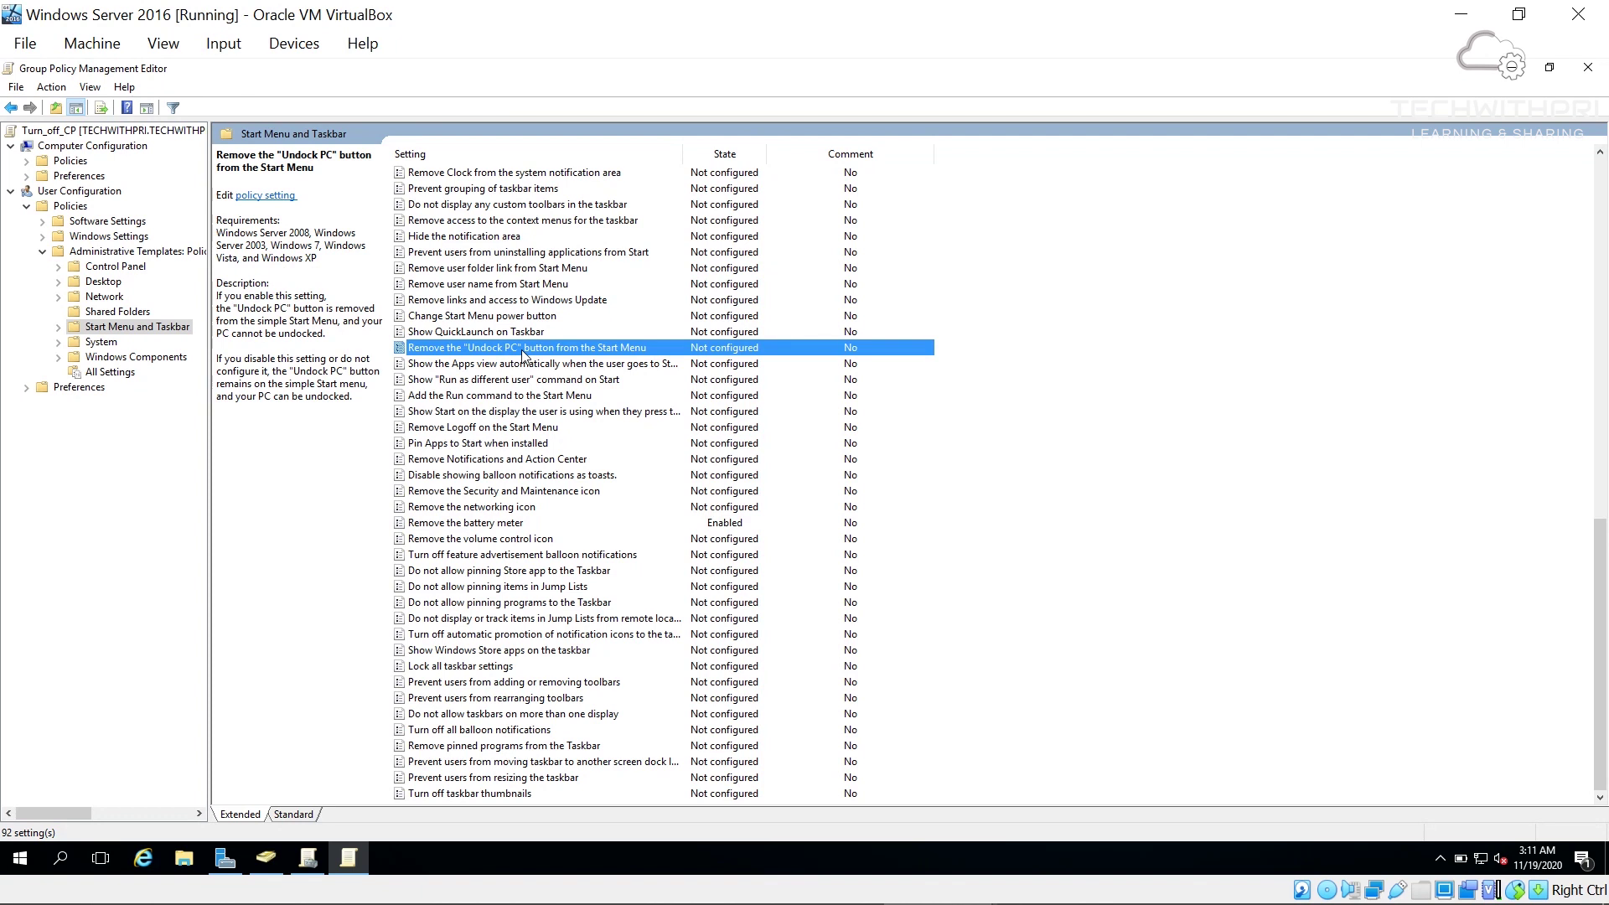